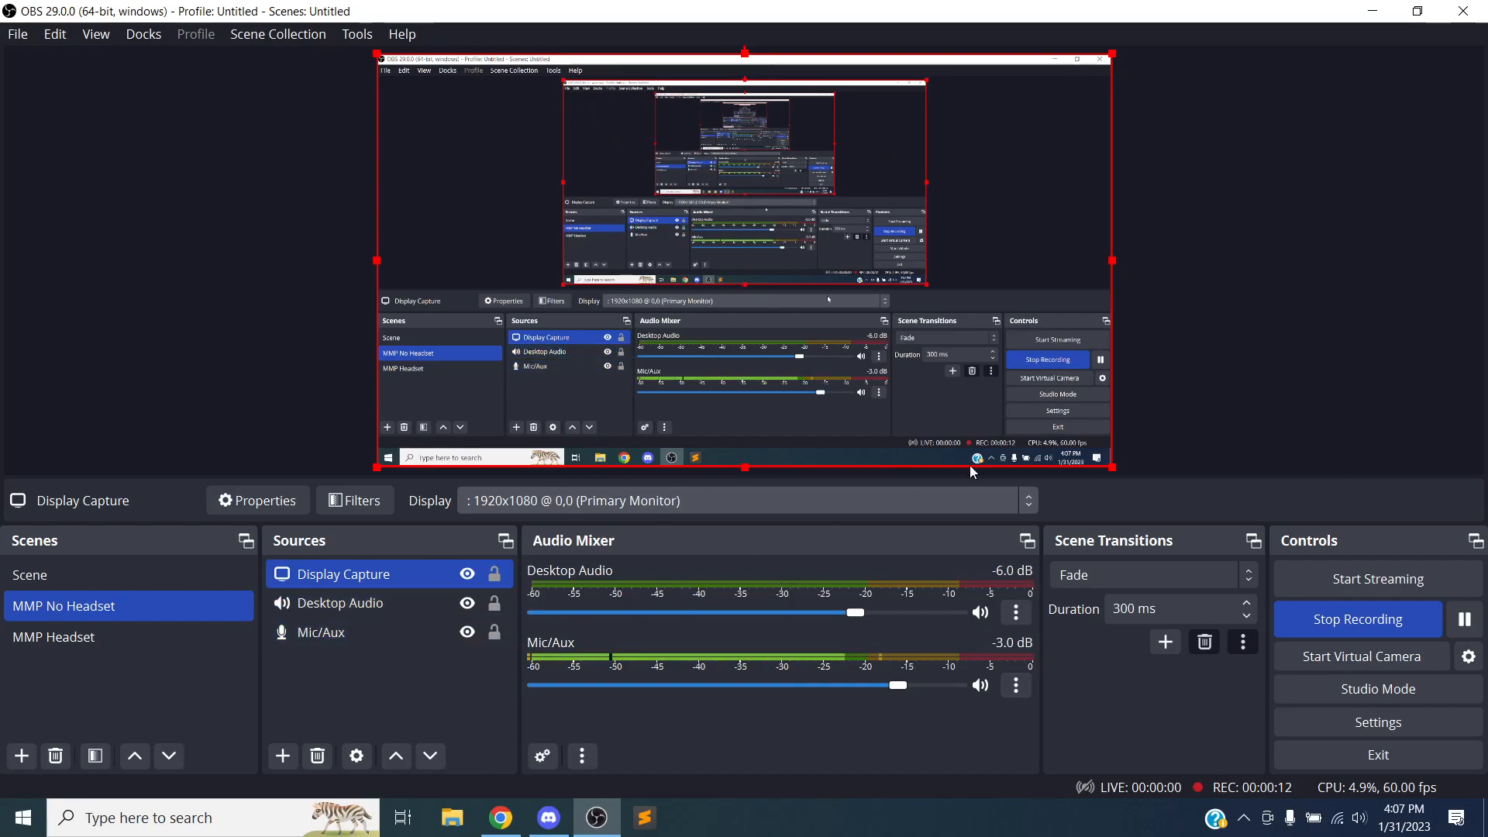
# Step: Switch to Godot Engine and open the 3D_Game_Template project for editing
pyautogui.click(1377, 15)
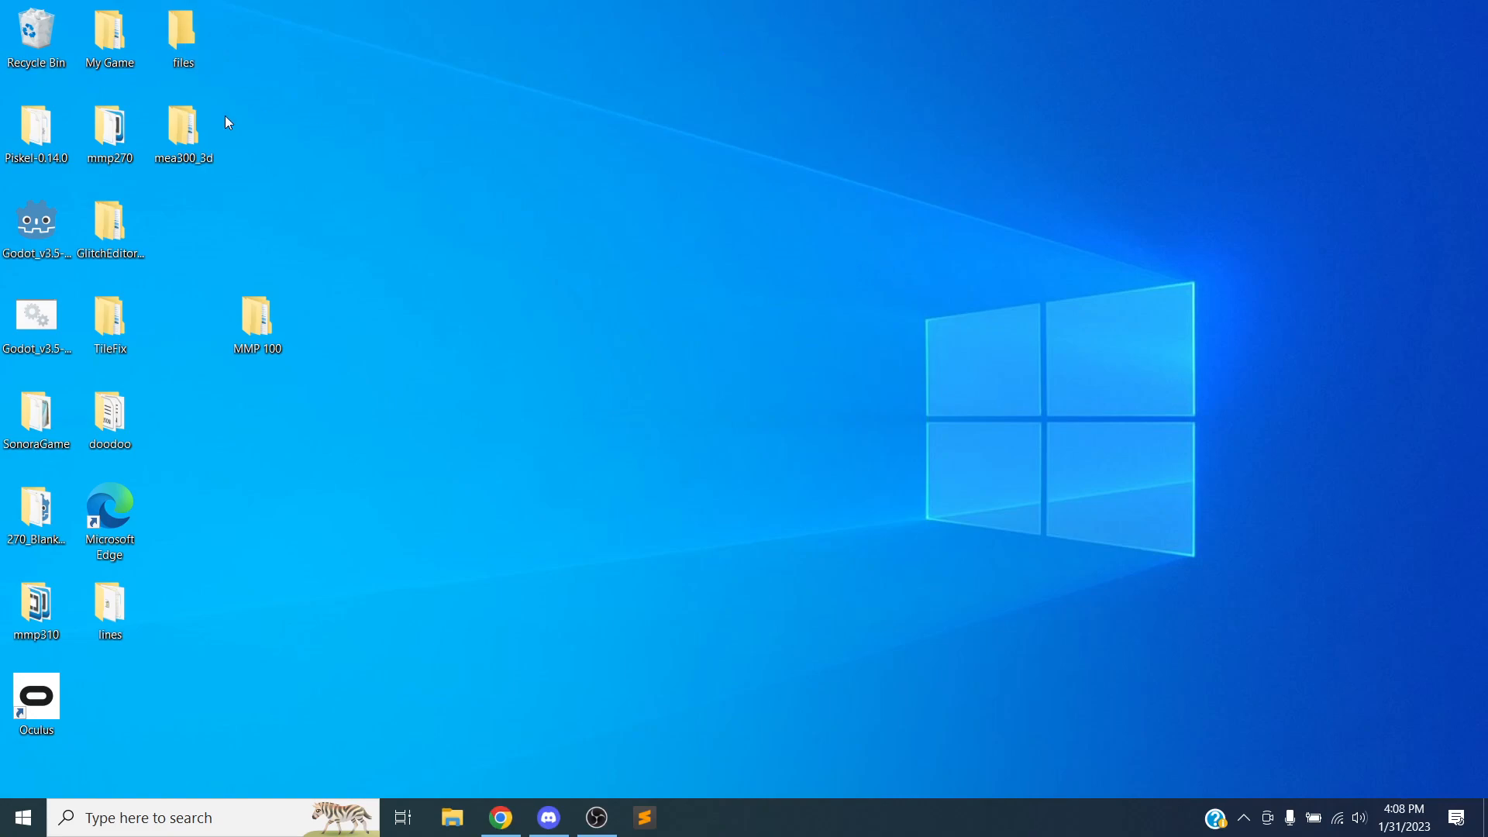
pyautogui.click(30, 227)
pyautogui.doubleClick(30, 226)
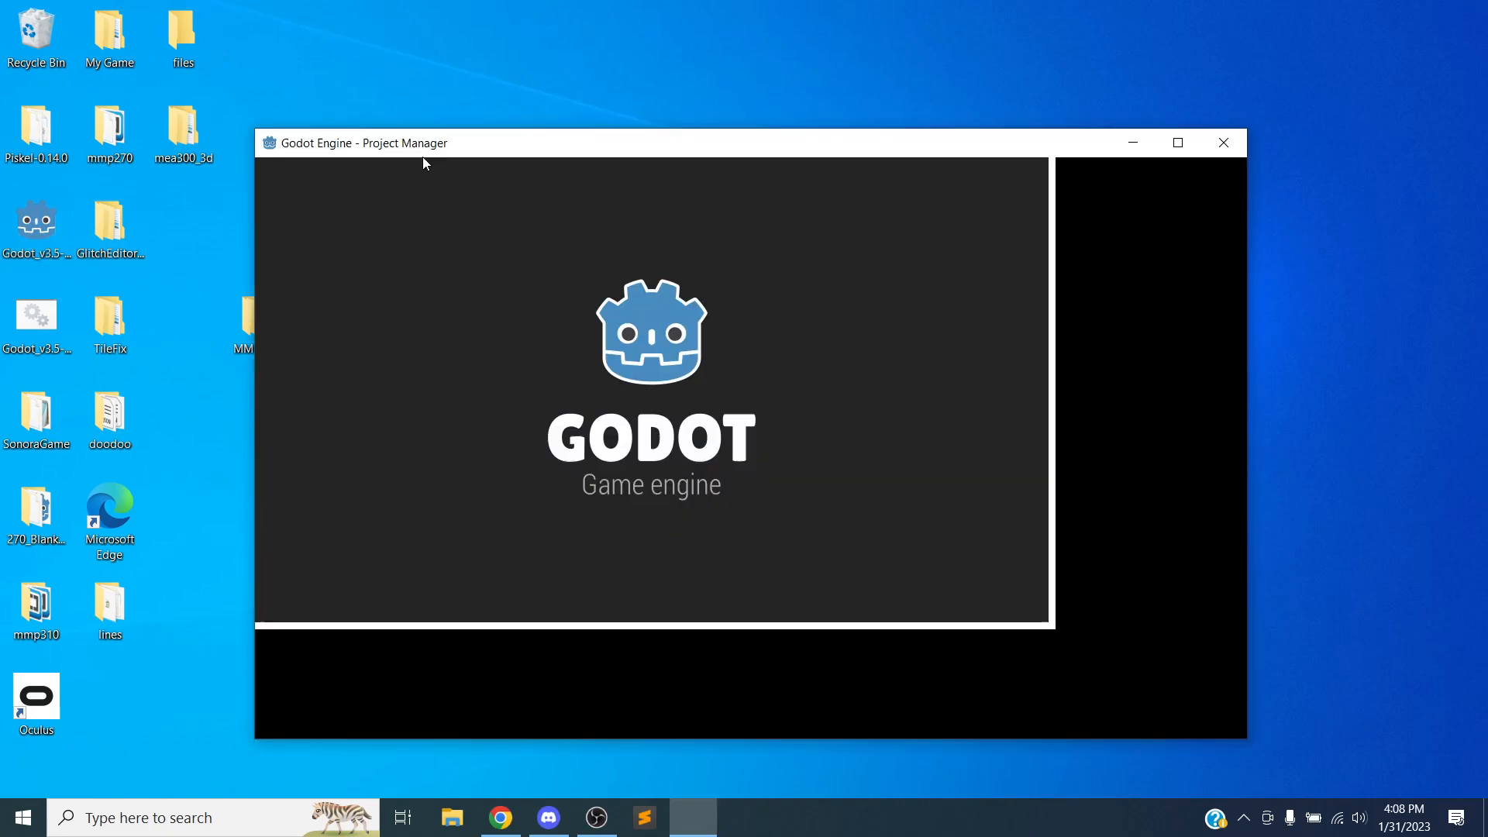
pyautogui.click(478, 258)
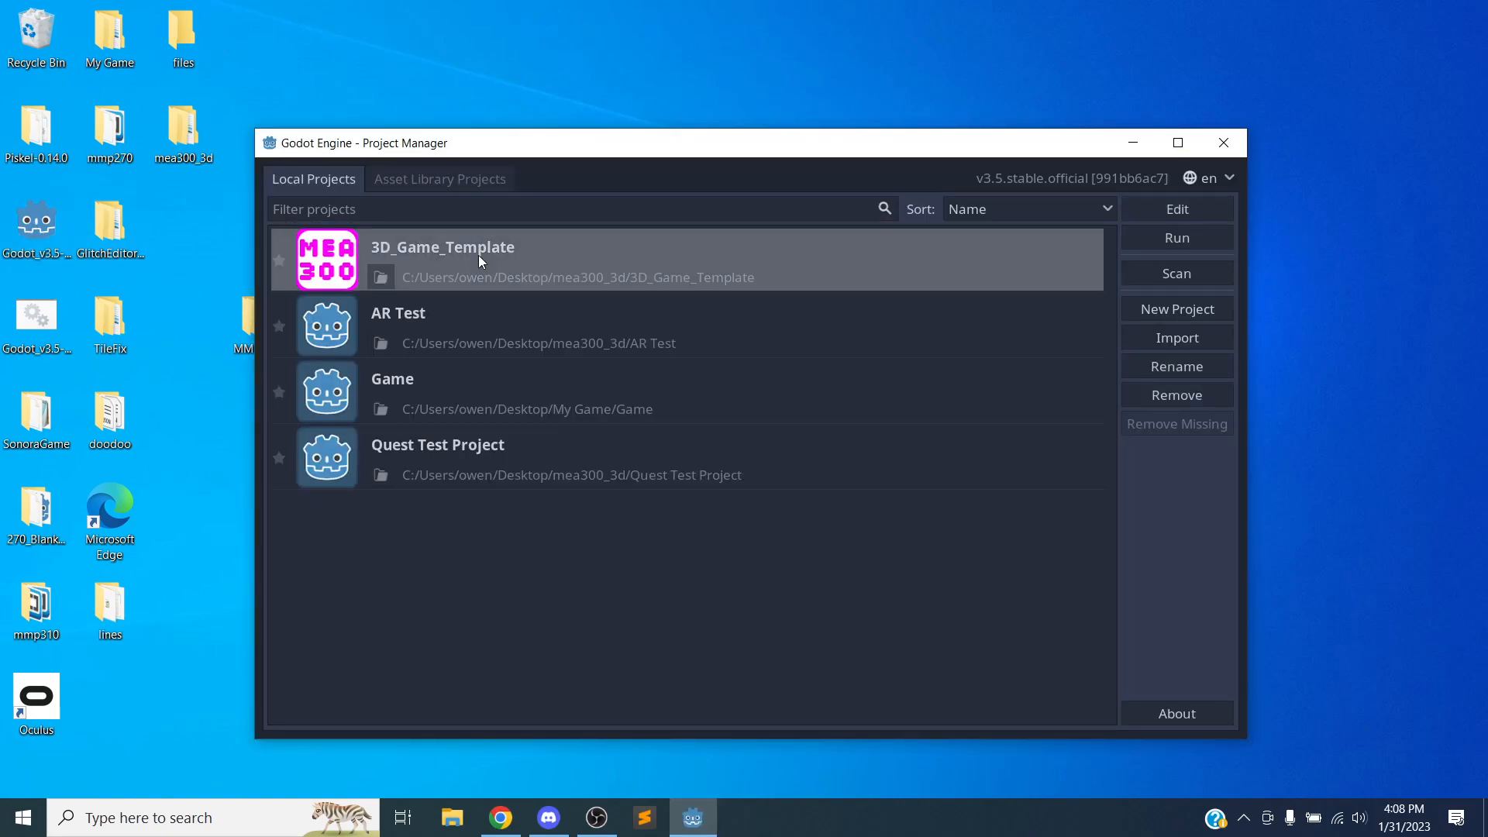
pyautogui.click(1146, 207)
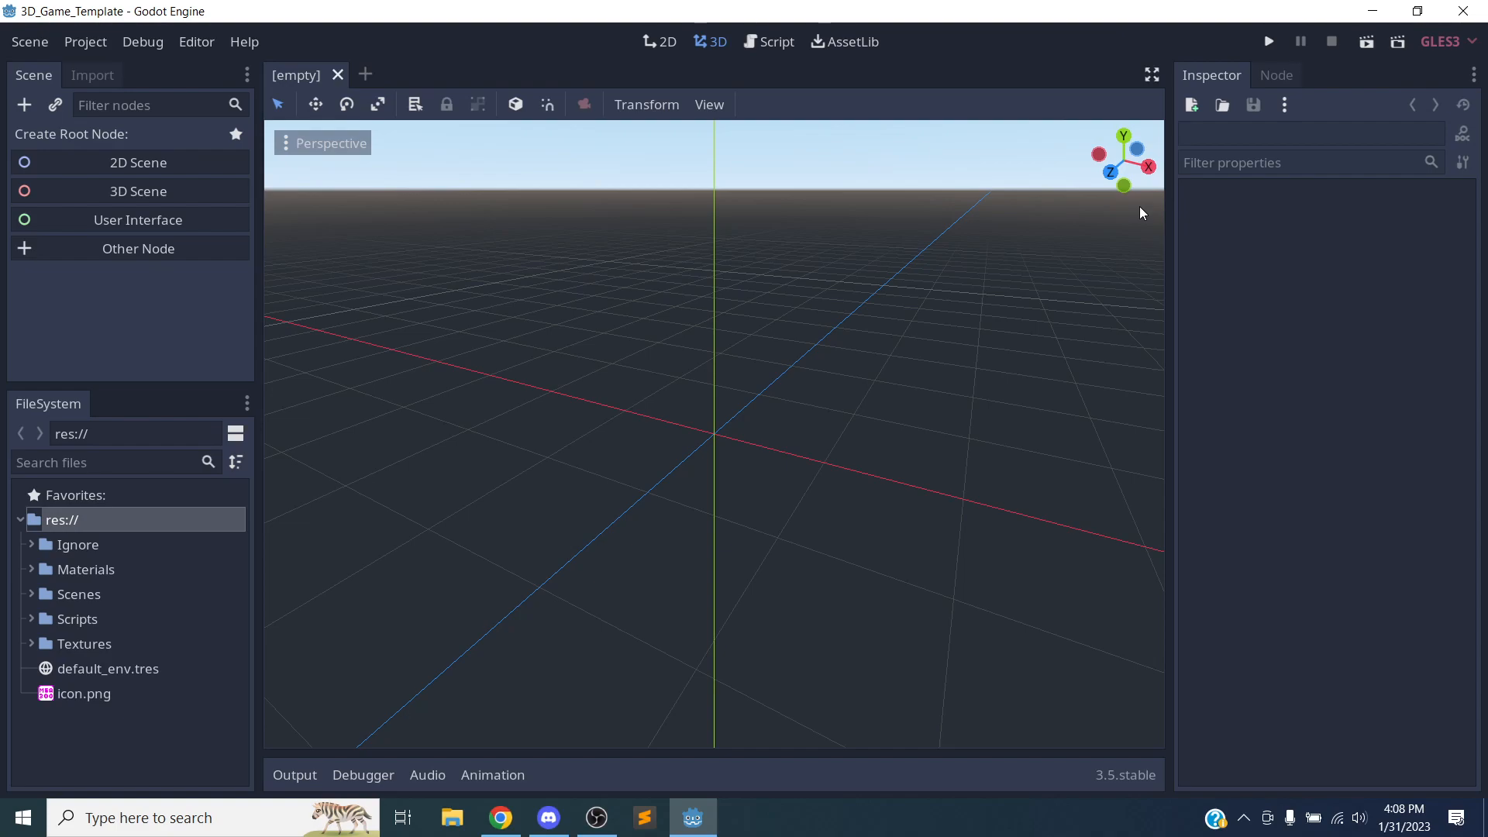
# Step: Open the Player.tscn scene from the project's Scenes folder, then collapse that folder
pyautogui.click(36, 598)
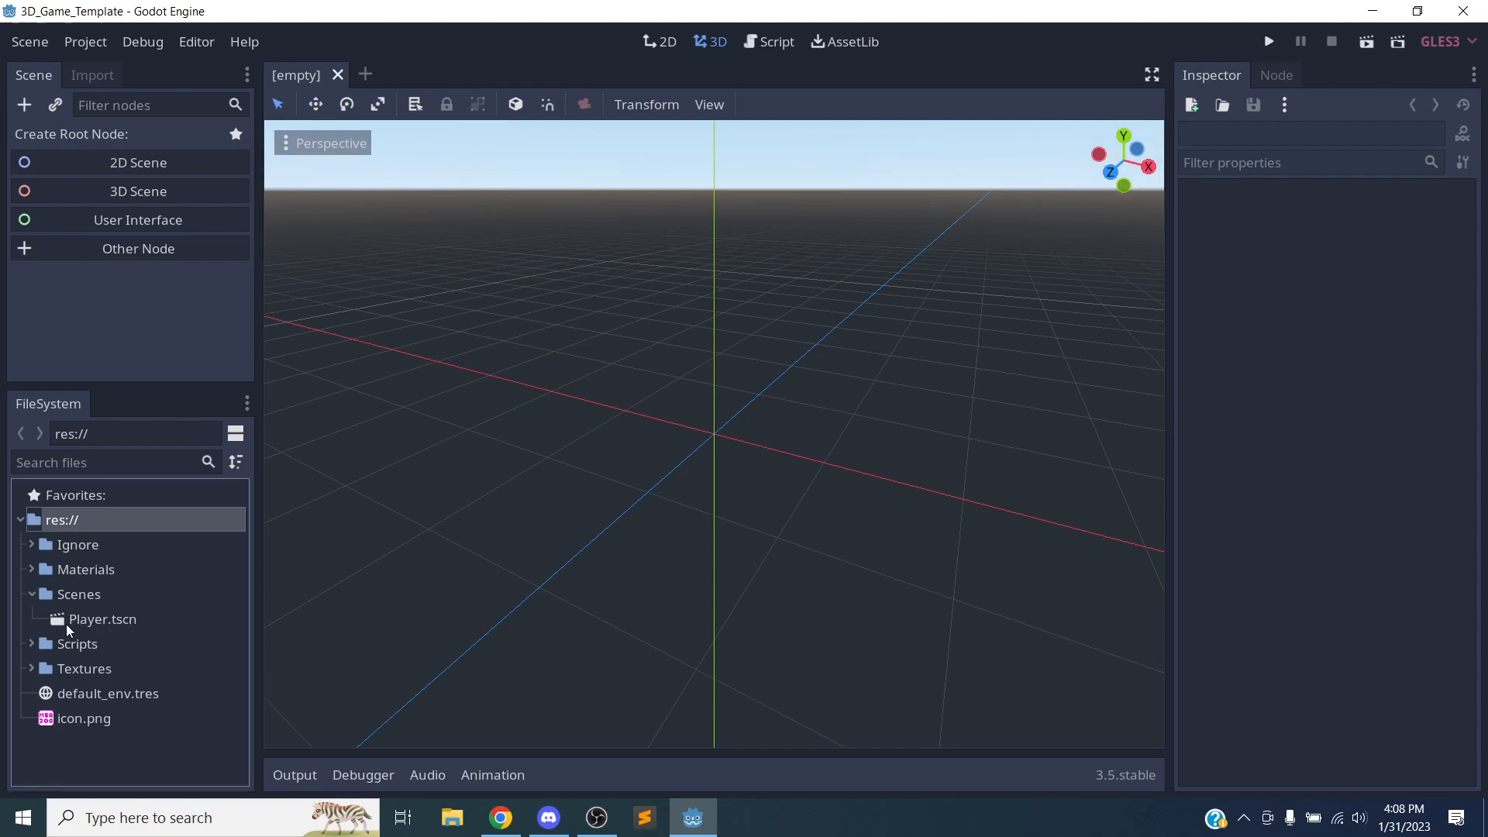
pyautogui.doubleClick(65, 625)
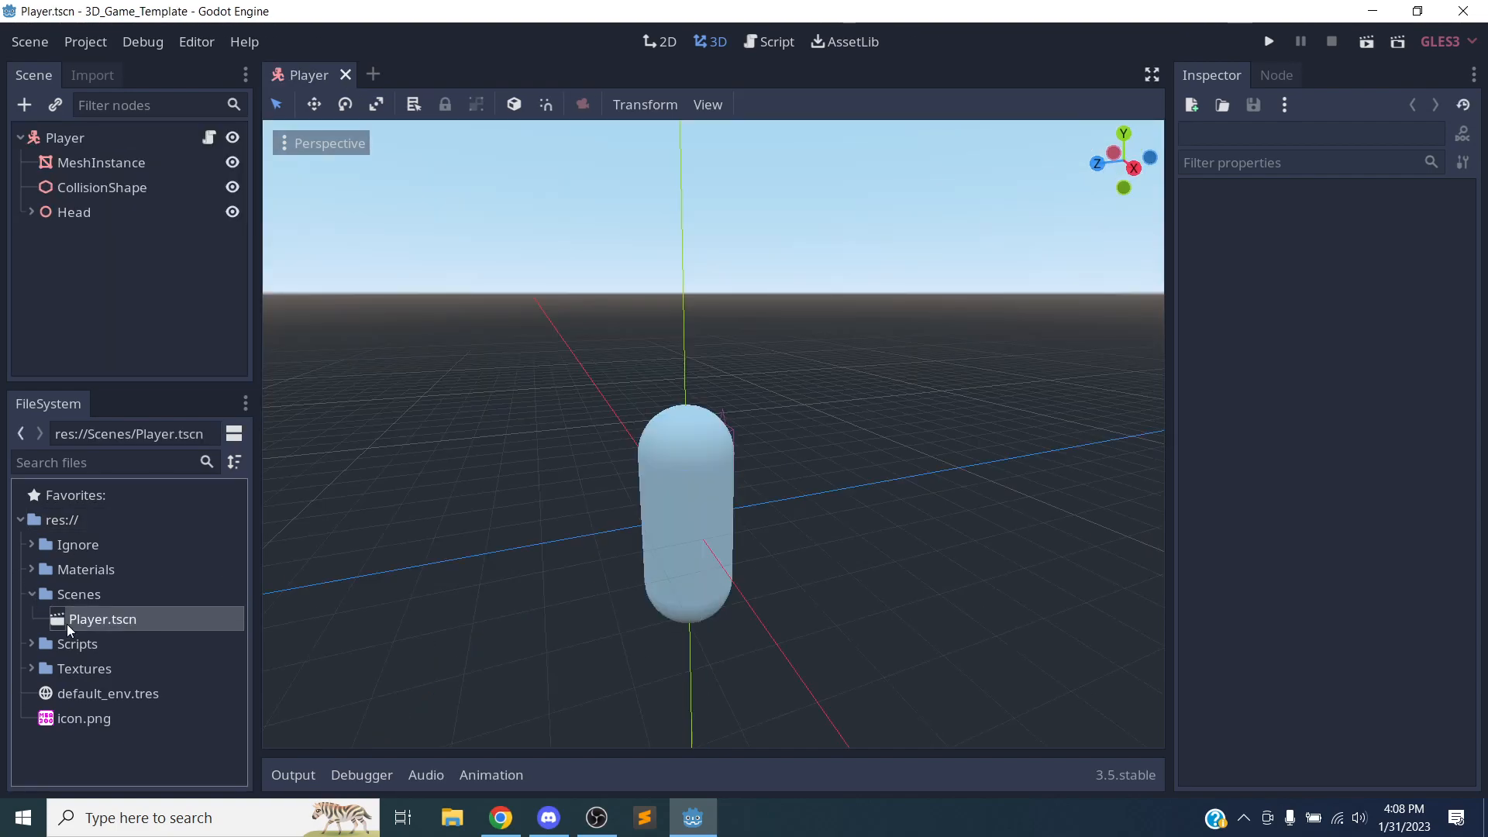
pyautogui.click(33, 596)
# Step: View the player capsule from the front, trying the orthogonal projection and ending with the perspective projection
pyautogui.moveTo(709, 535); pyautogui.dragTo(835, 546, button='middle')
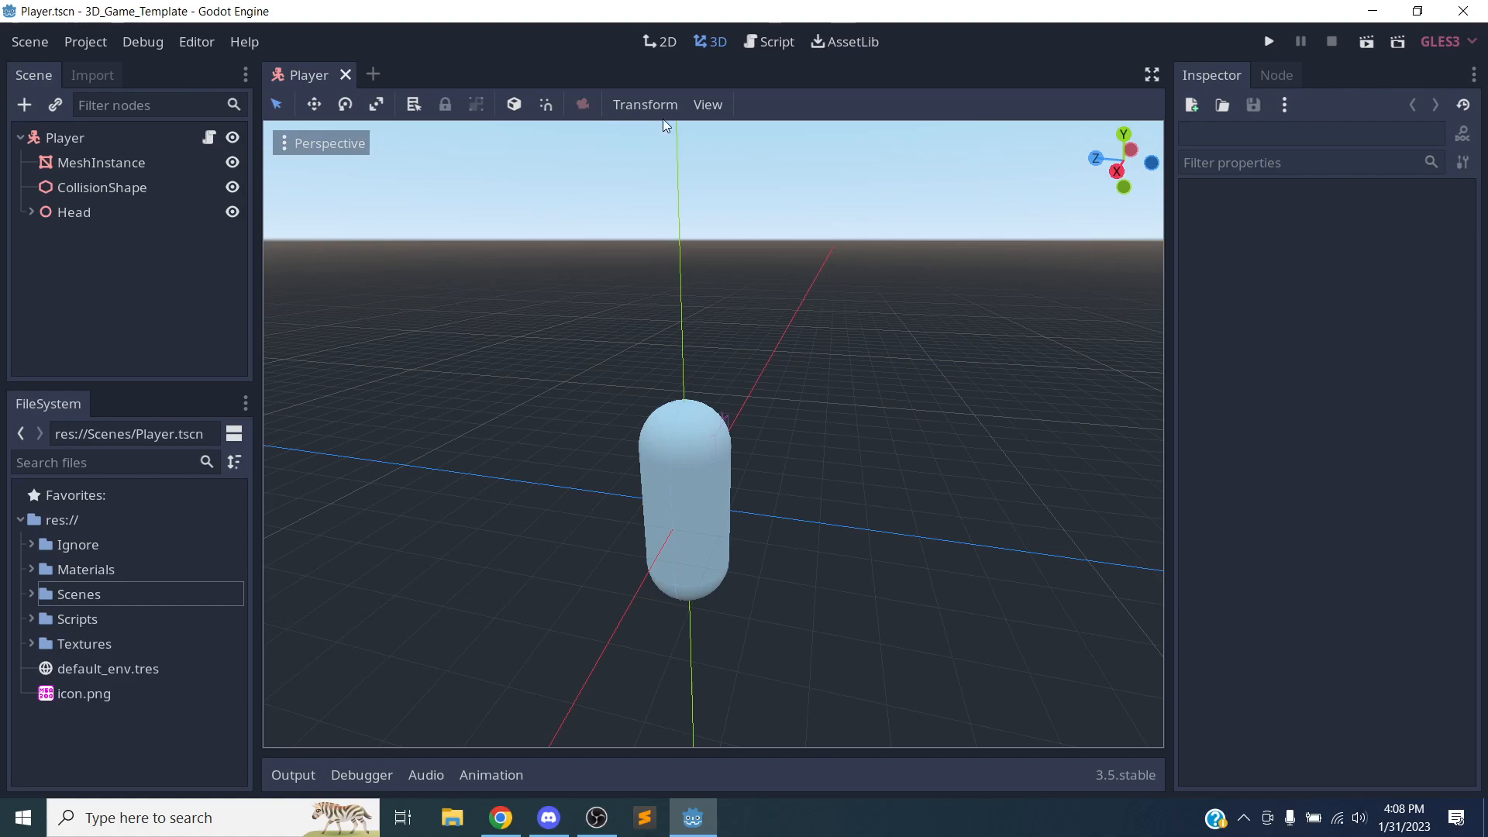
pyautogui.click(287, 143)
pyautogui.click(316, 149)
pyautogui.click(349, 140)
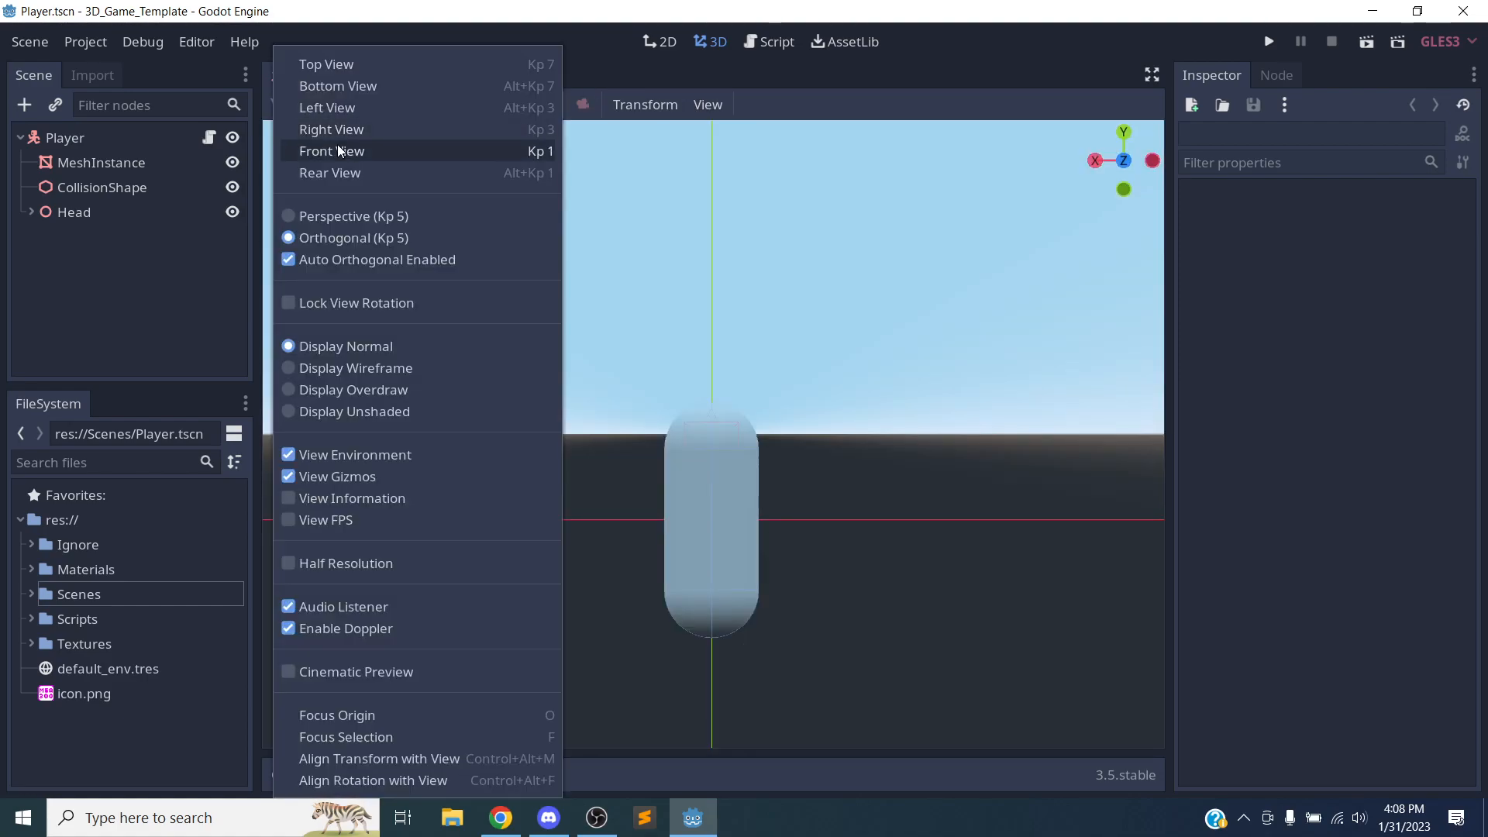
pyautogui.click(322, 233)
pyautogui.click(326, 147)
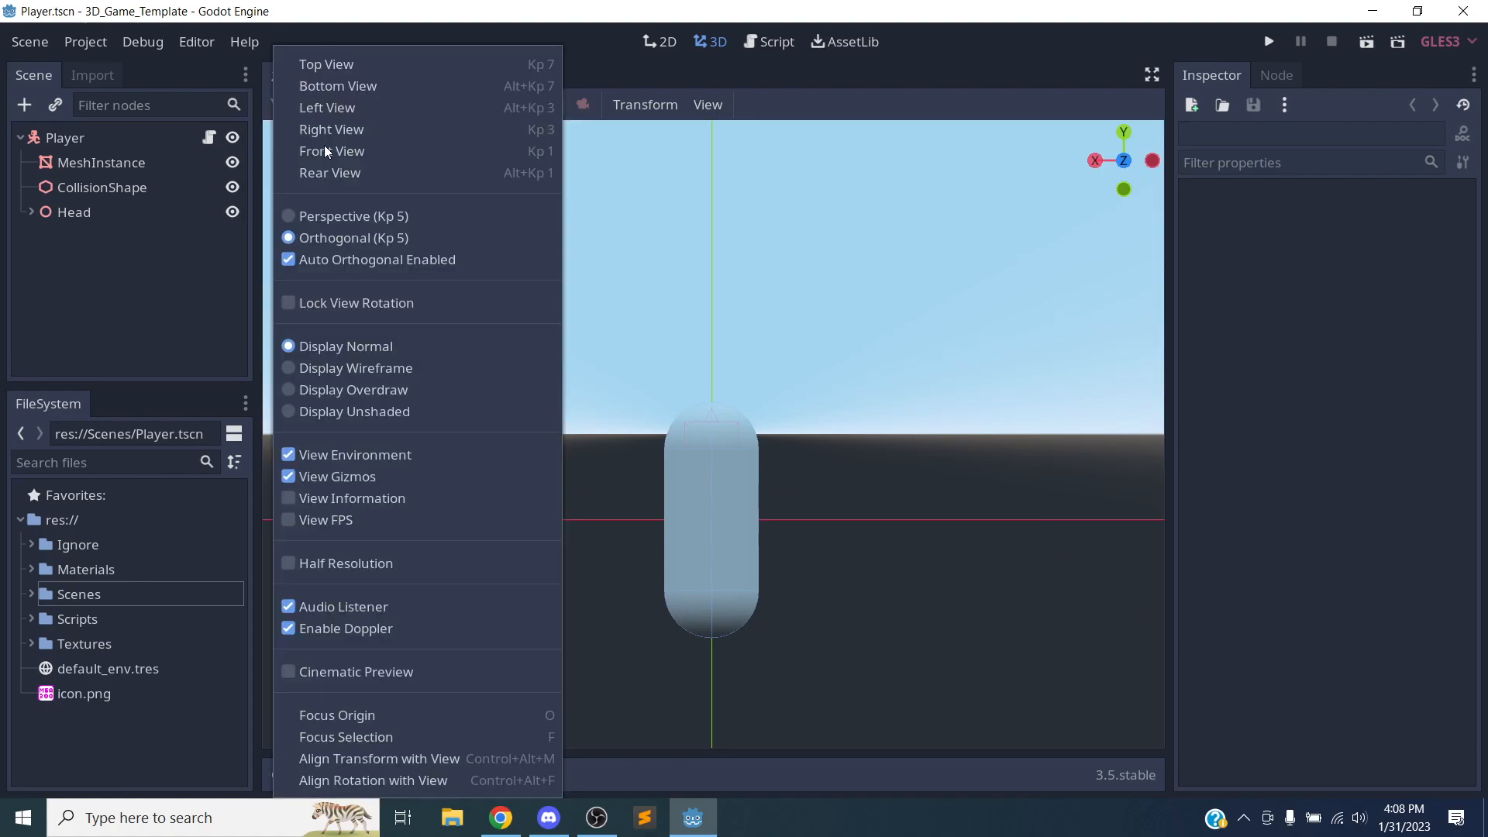
pyautogui.click(338, 215)
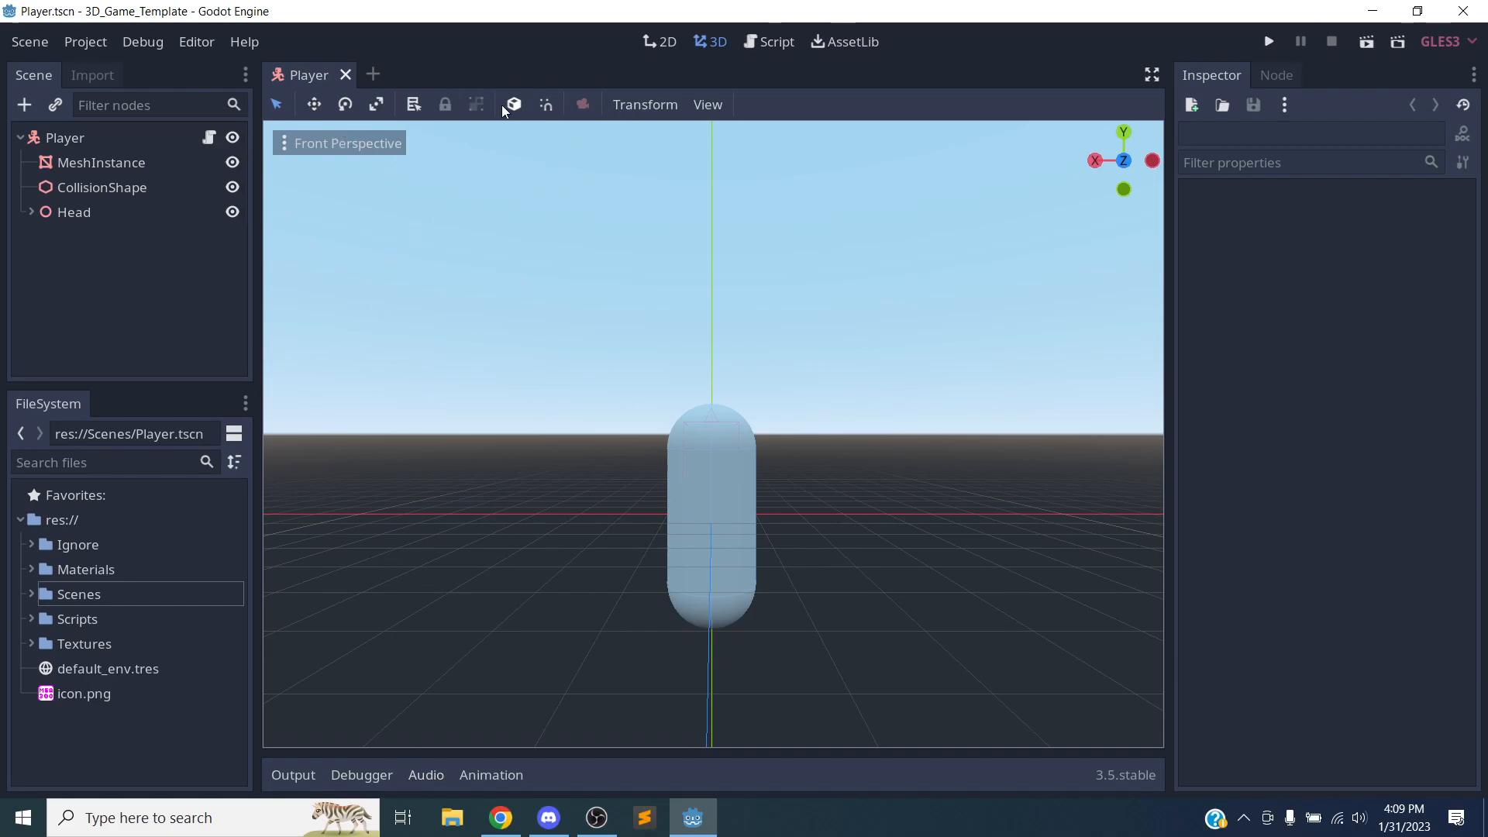
pyautogui.click(648, 105)
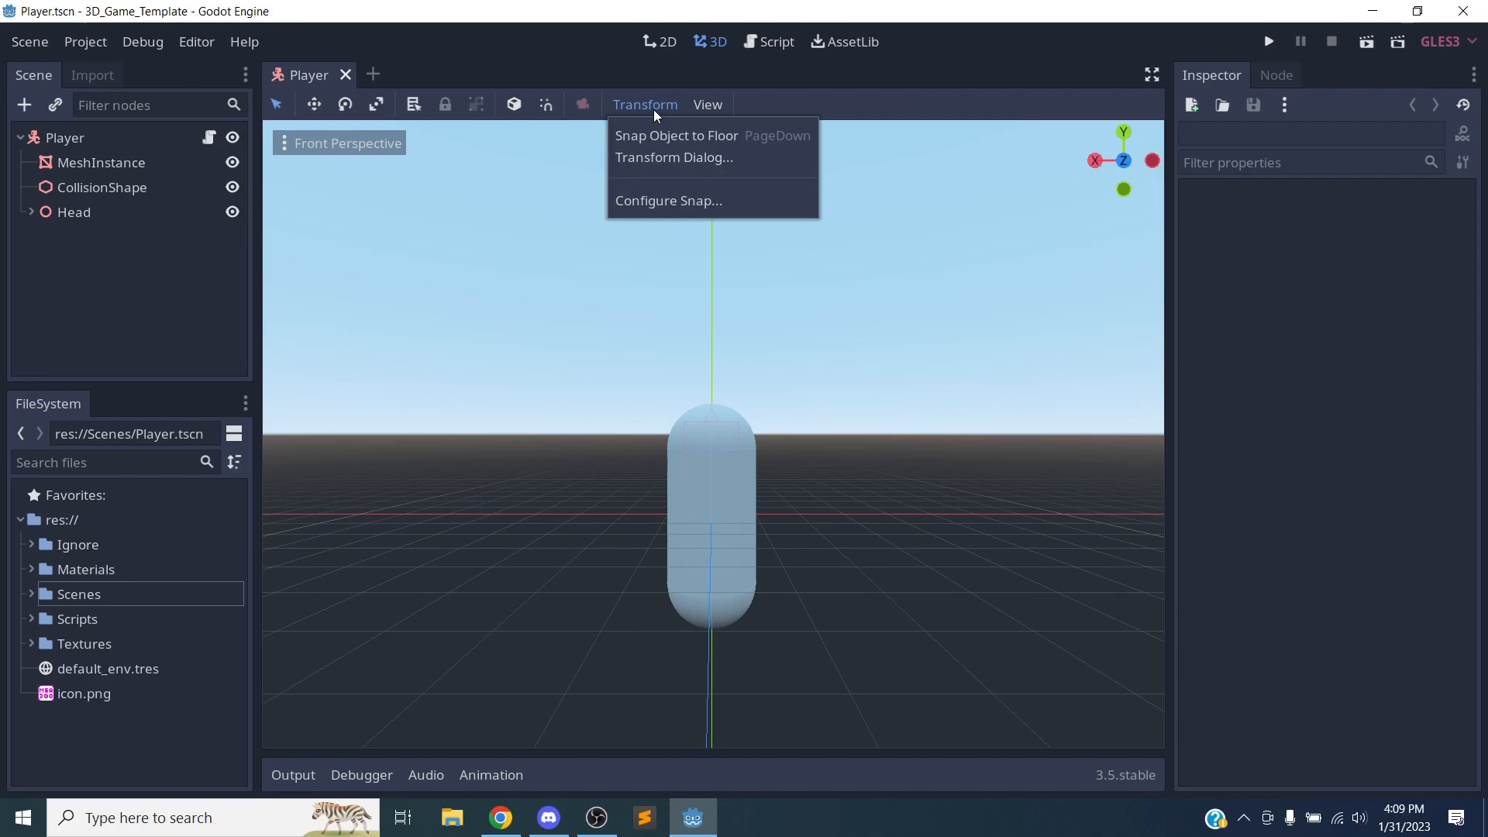
pyautogui.click(656, 92)
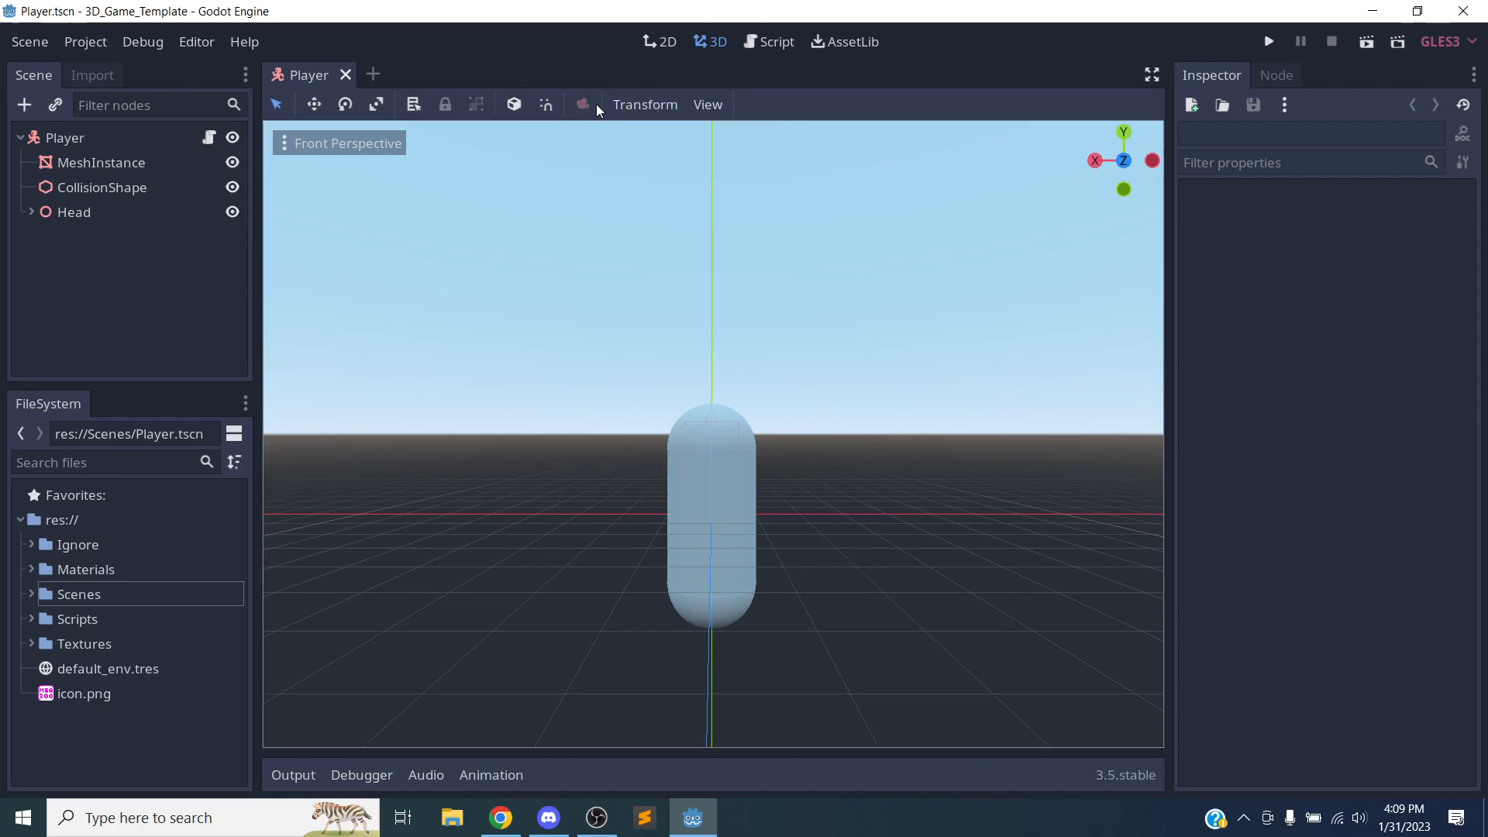
pyautogui.click(707, 105)
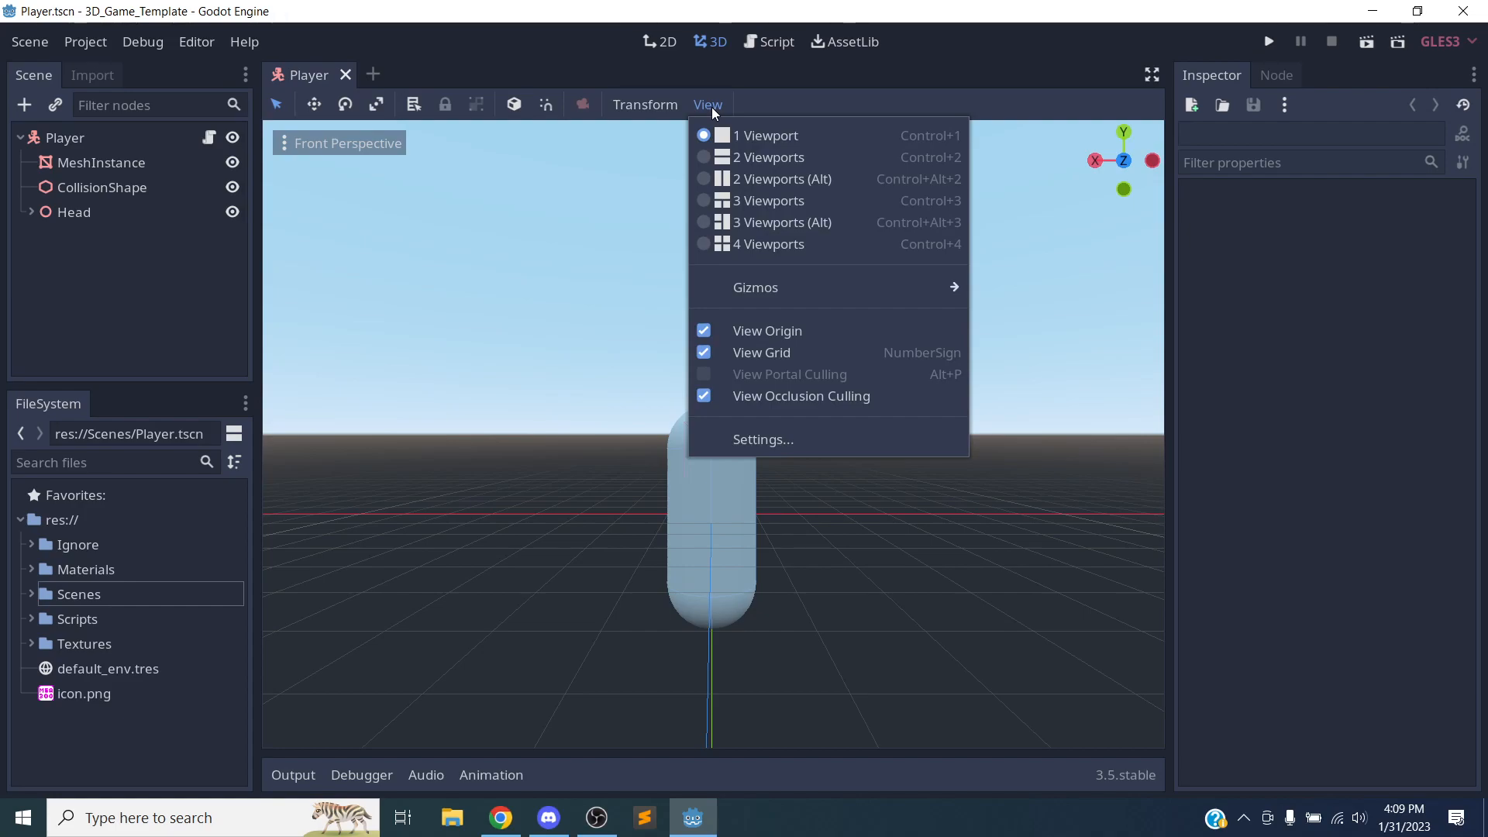
pyautogui.click(703, 113)
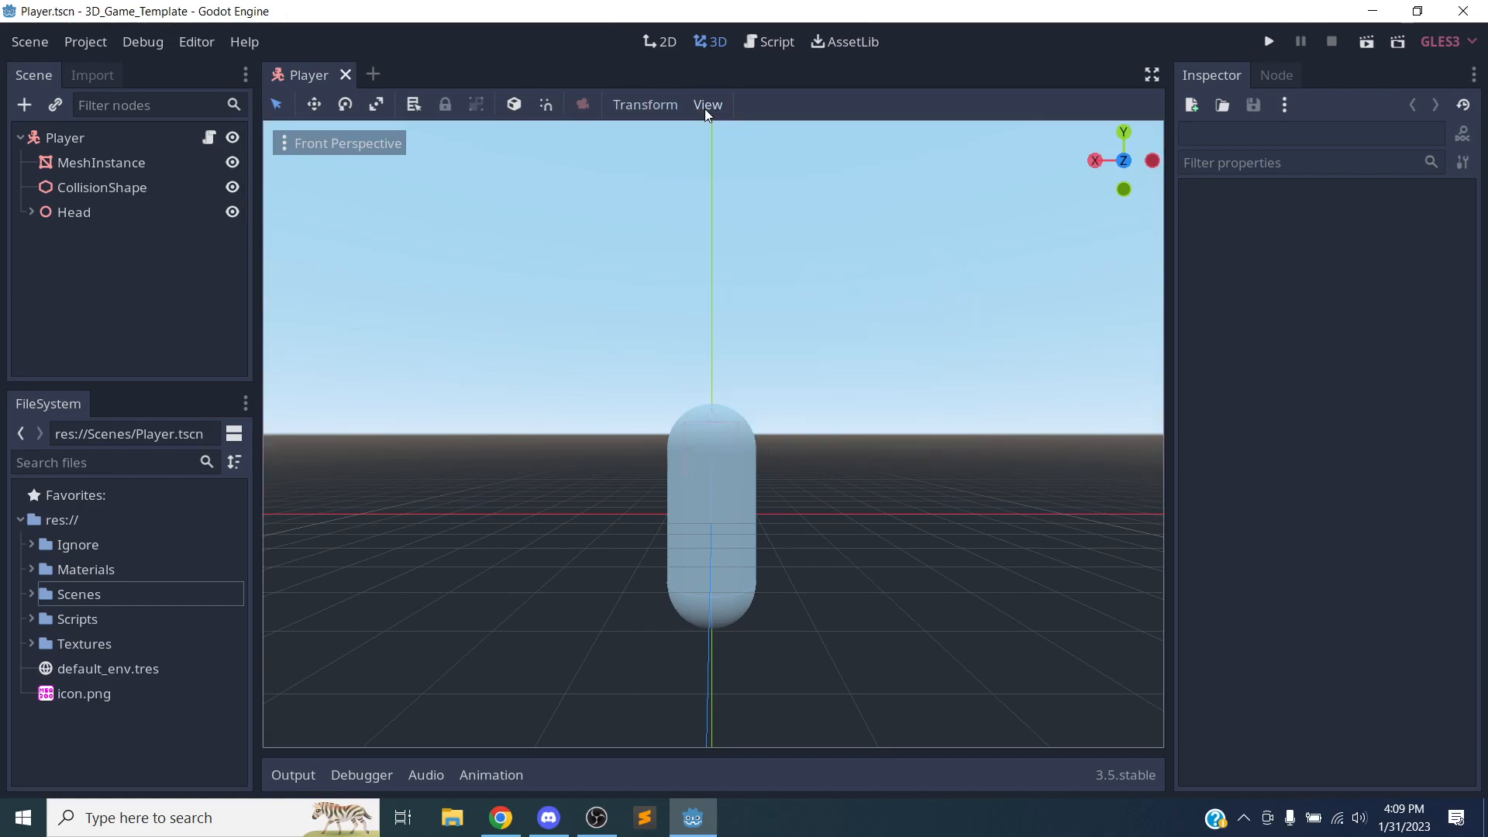
# Step: Cycle the 3D viewport layout through the two- and three-viewport arrangements and end on 4 Viewports
pyautogui.moveTo(888, 486); pyautogui.dragTo(912, 555, button='middle')
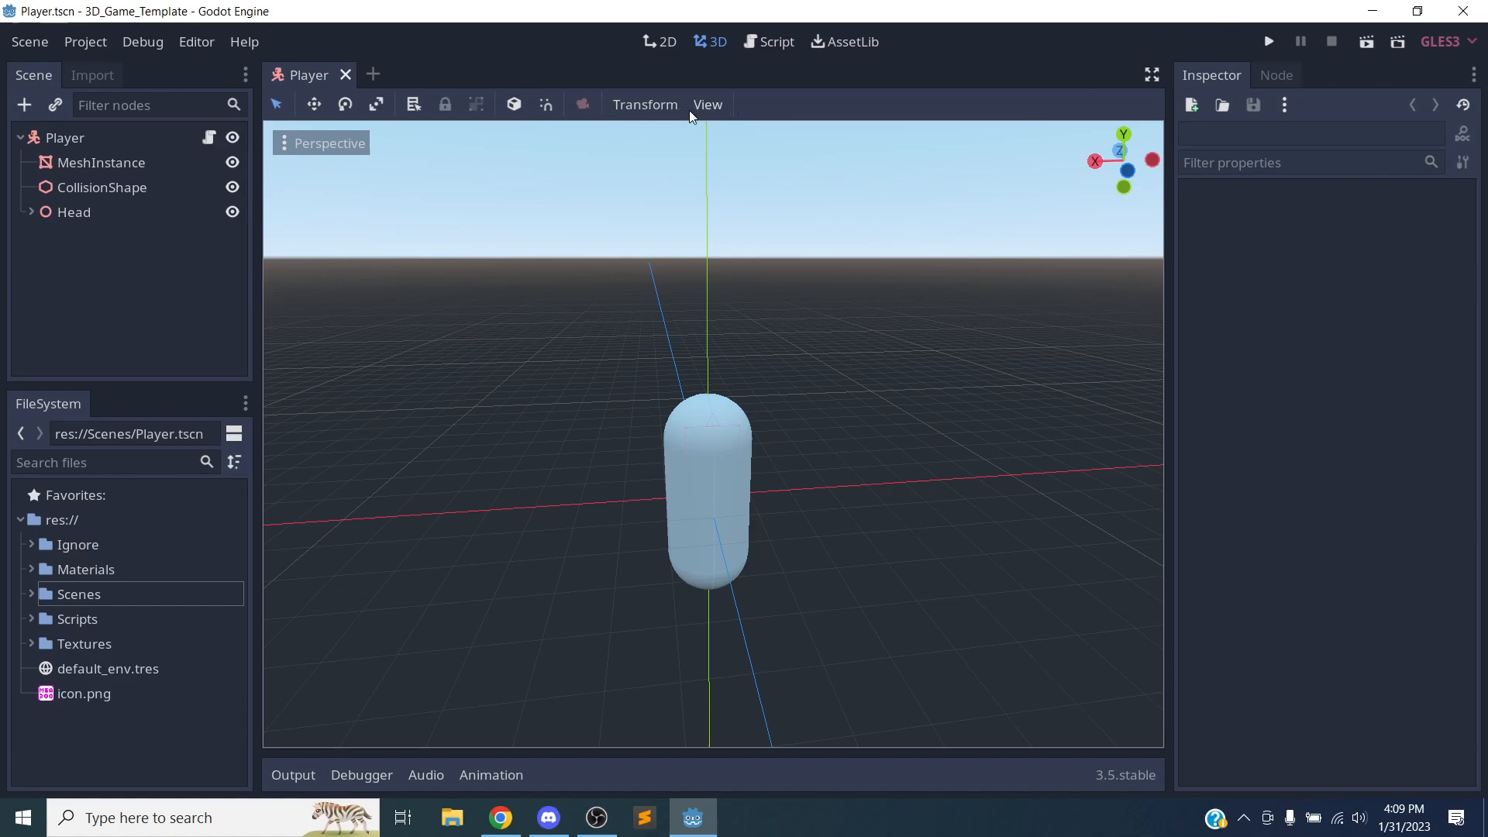
pyautogui.click(709, 104)
pyautogui.click(756, 159)
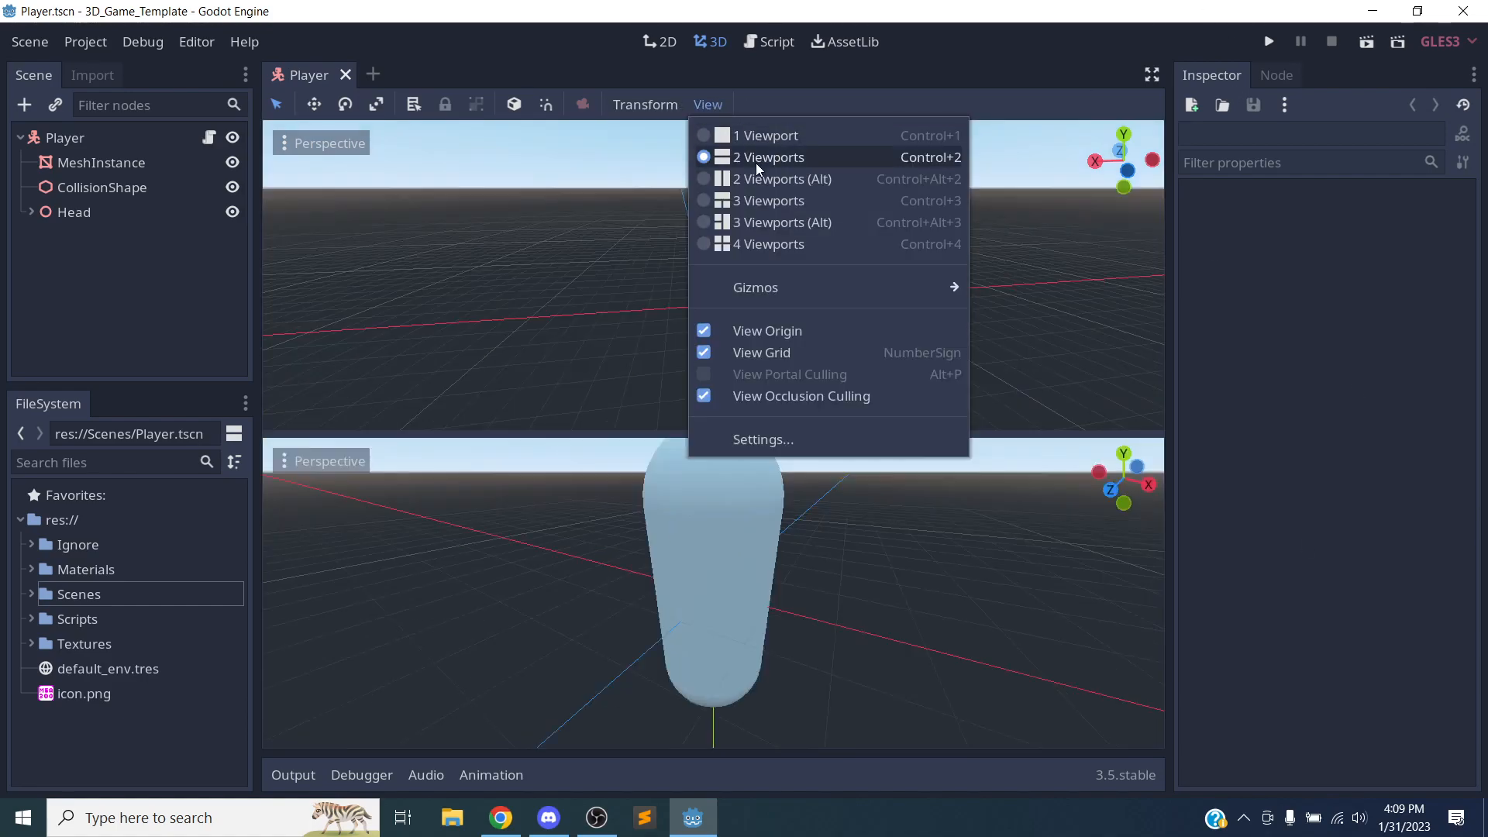
pyautogui.click(774, 183)
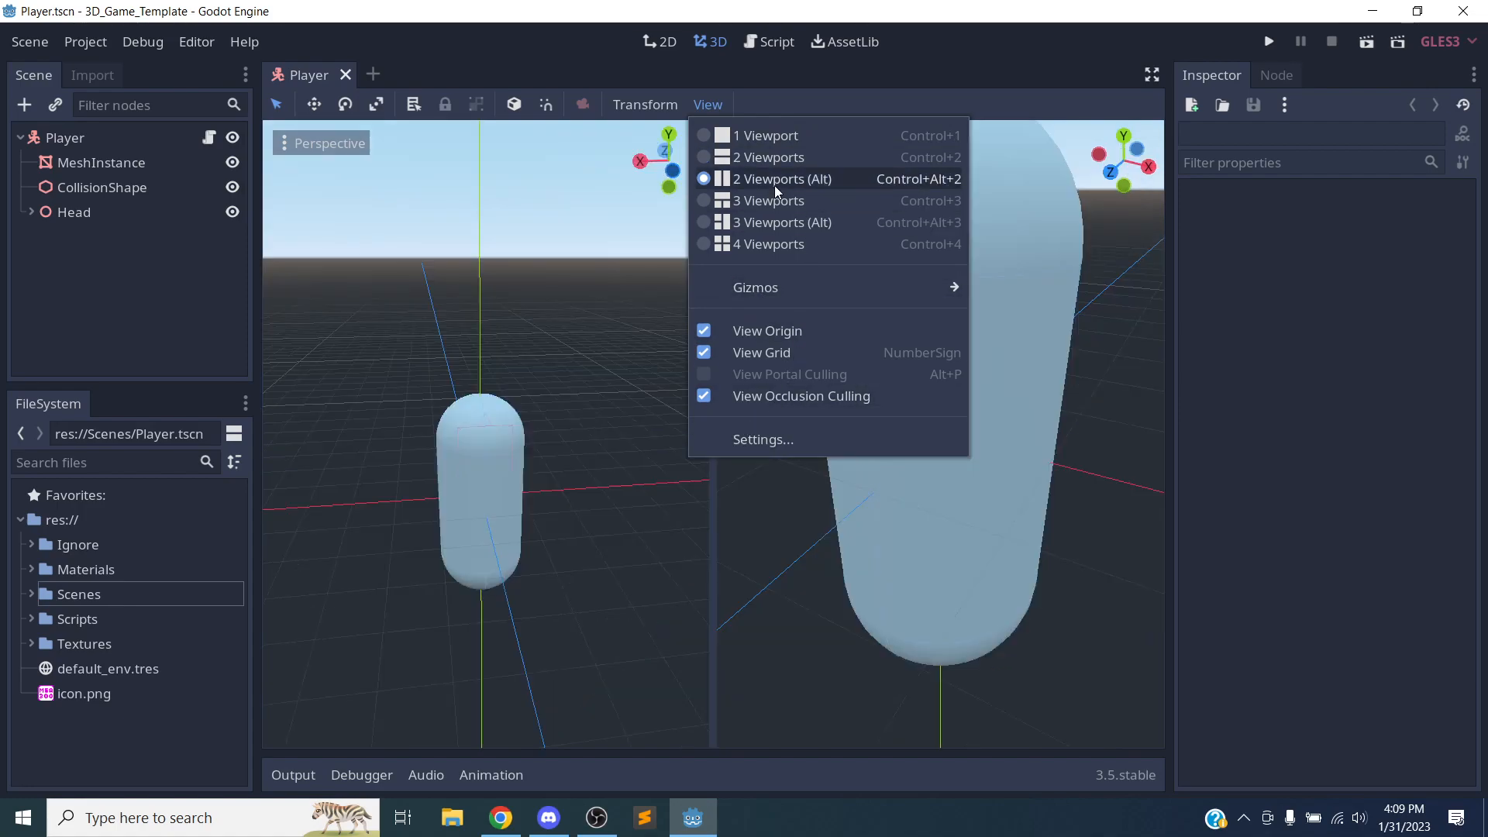
pyautogui.click(779, 200)
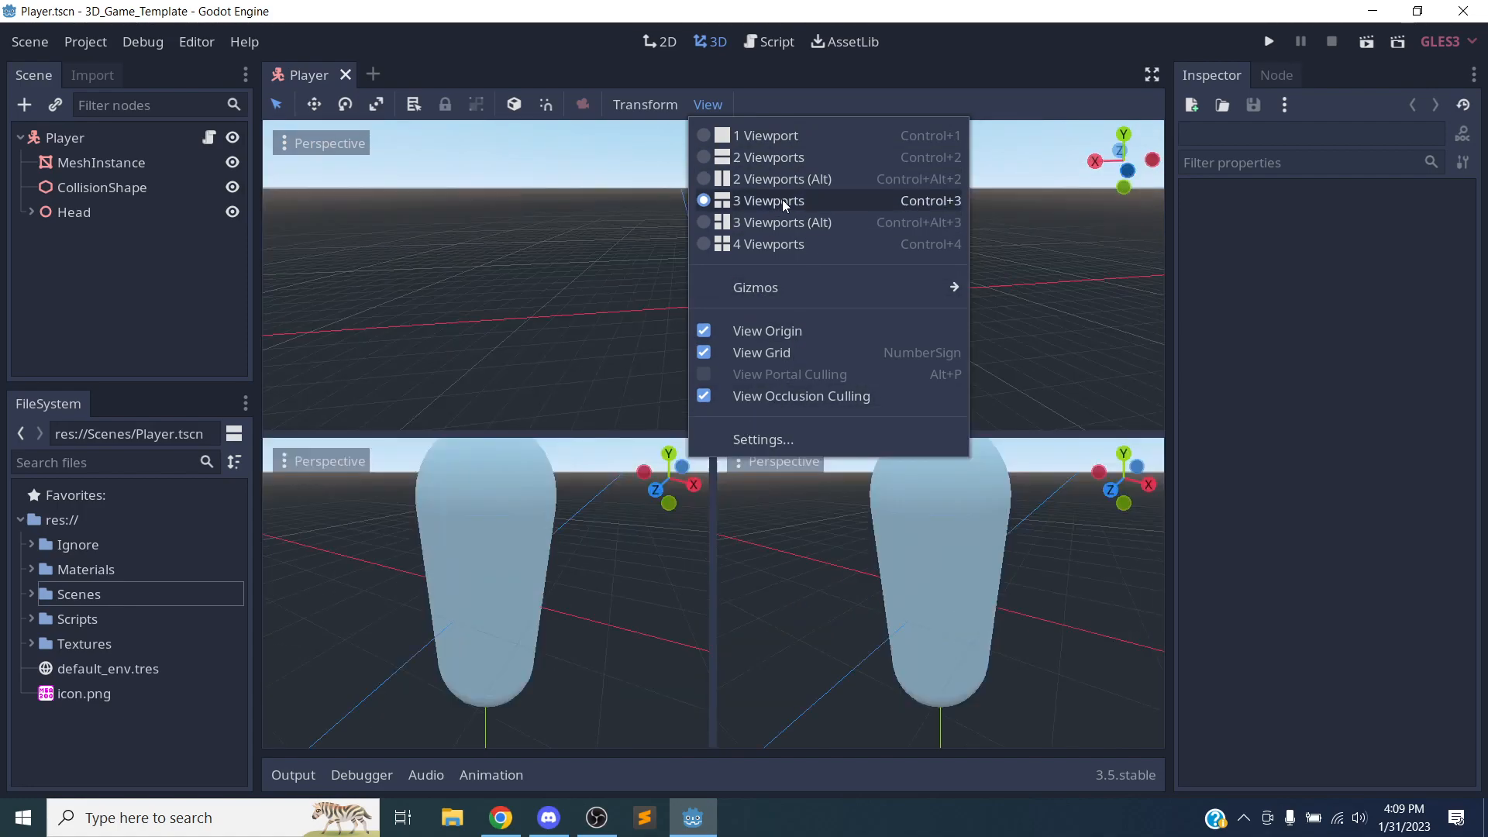
pyautogui.click(770, 223)
pyautogui.click(769, 244)
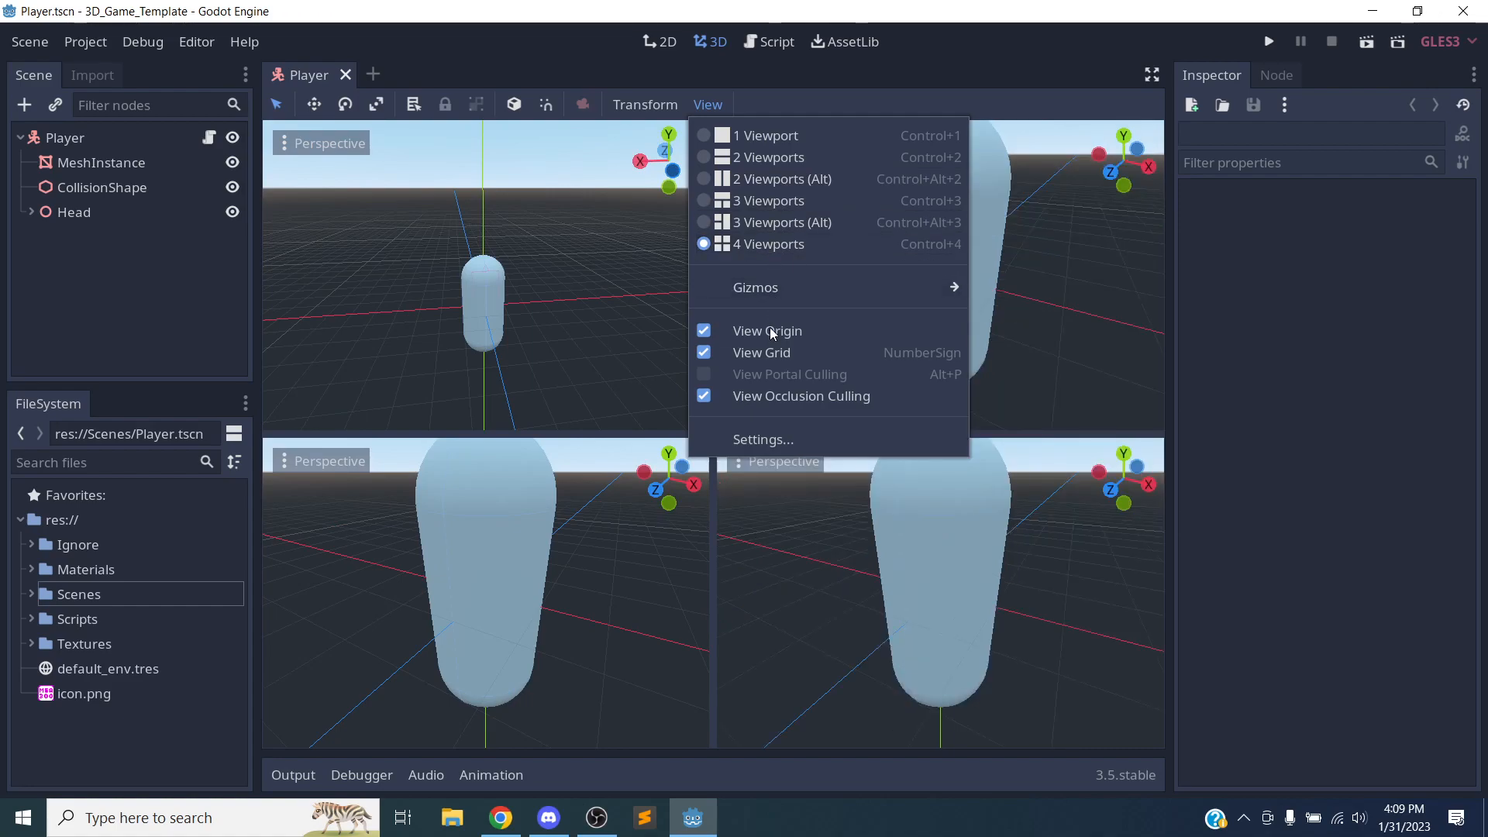
# Step: Turn the origin, grid and occlusion culling displays off and back on one by one
pyautogui.click(792, 330)
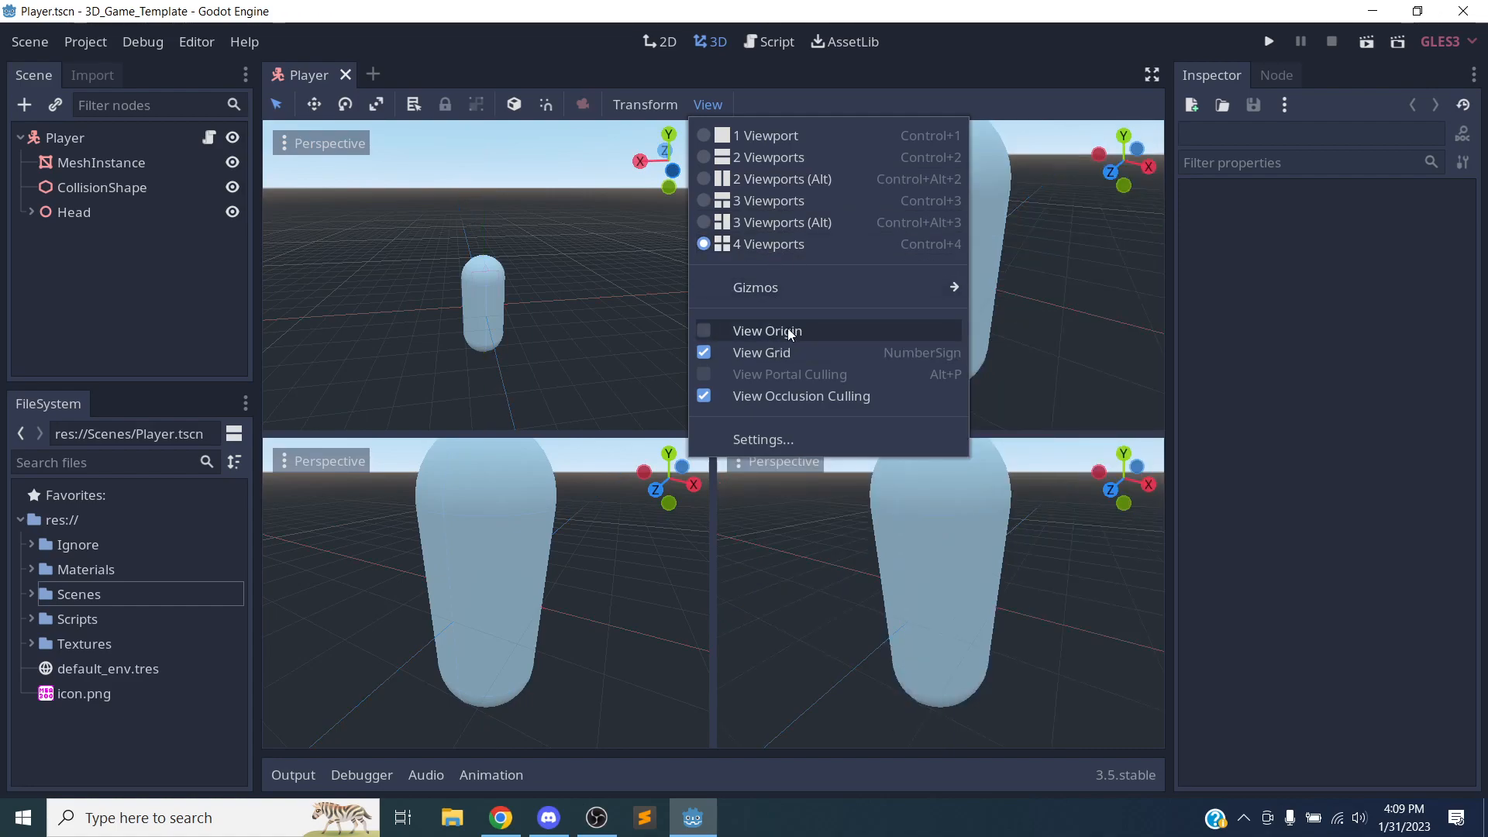
pyautogui.click(781, 332)
pyautogui.click(766, 352)
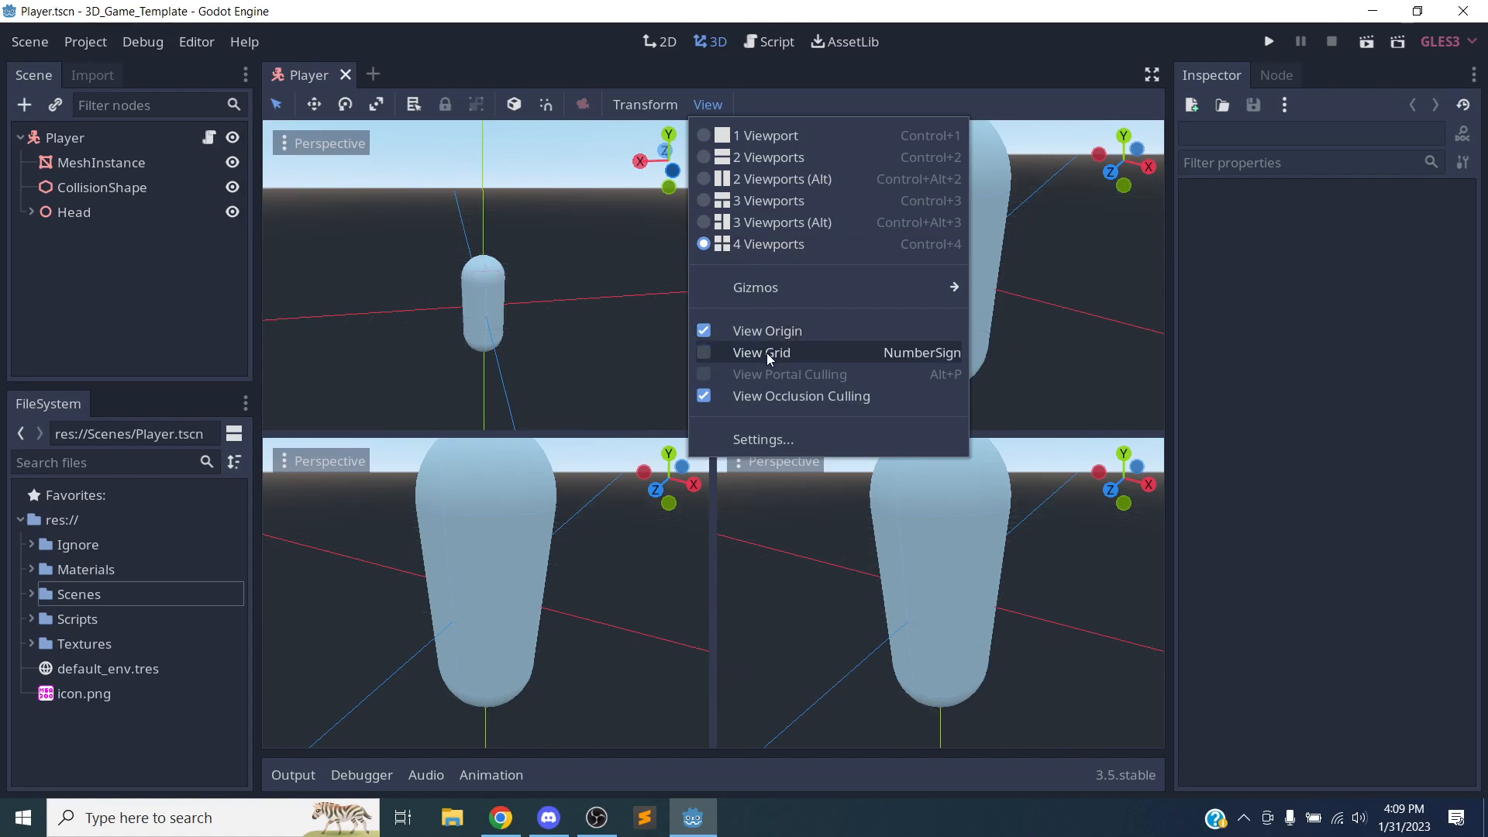
pyautogui.click(766, 352)
pyautogui.click(769, 397)
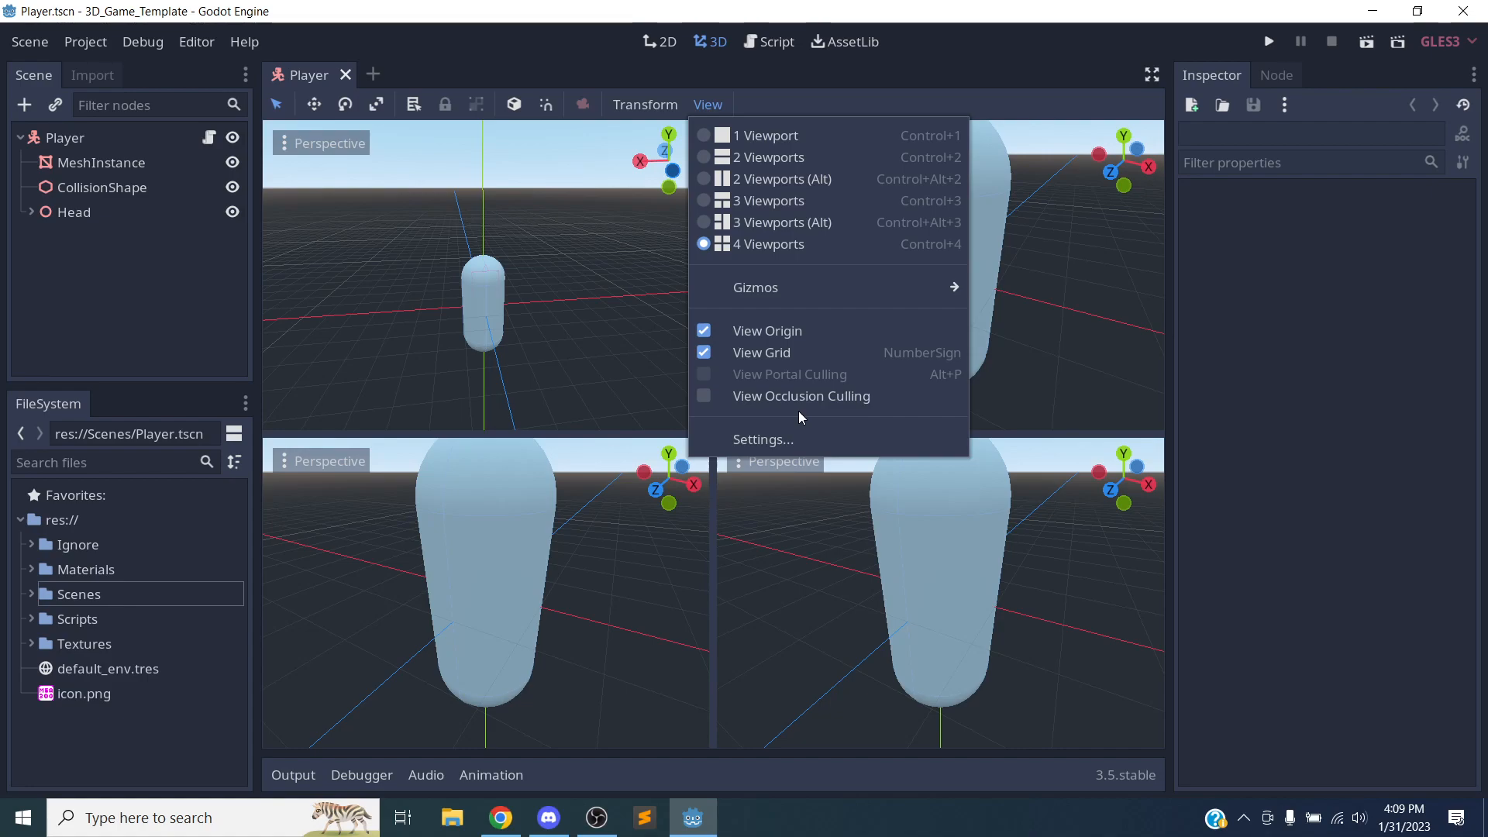
pyautogui.click(822, 397)
pyautogui.moveTo(826, 286)
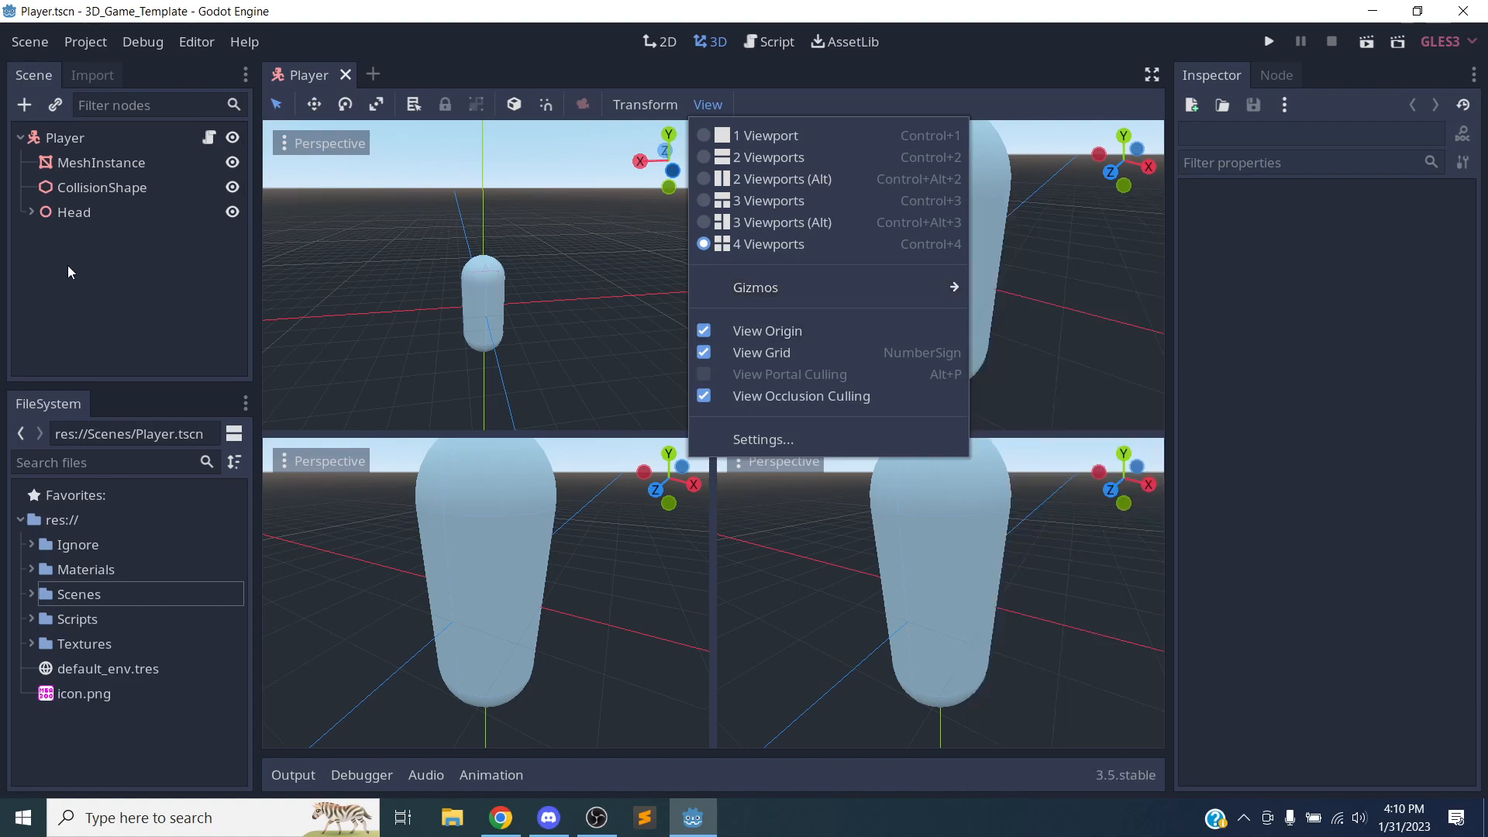
# Step: Select the Camera node under Head and get a close view of it on the capsule
pyautogui.click(33, 214)
pyautogui.click(33, 214)
pyautogui.click(91, 237)
pyautogui.scroll(-2, 564, 321)
pyautogui.scroll(15, 543, 328)
pyautogui.moveTo(594, 329); pyautogui.dragTo(682, 334, button='middle')
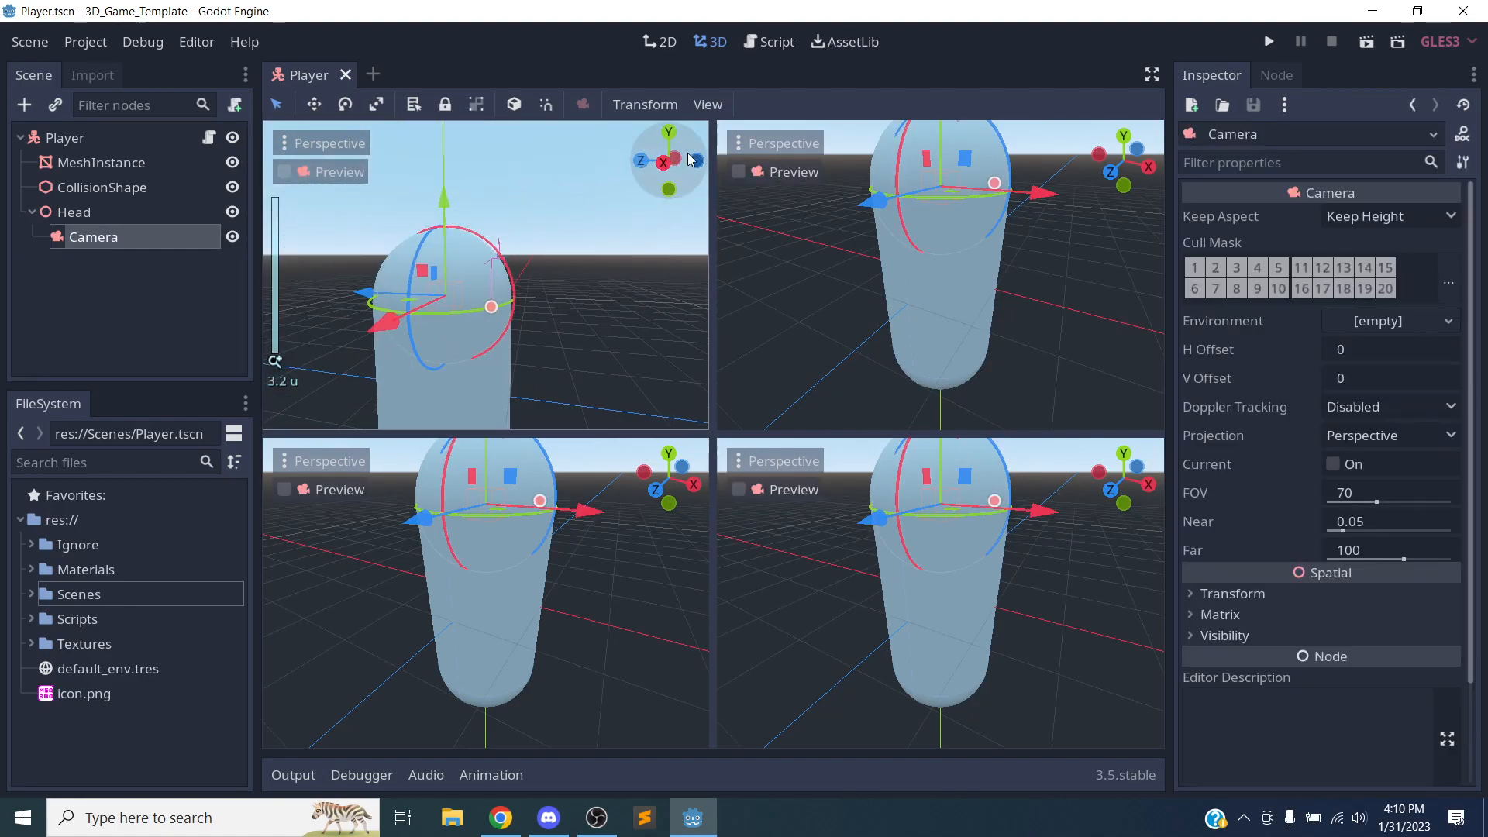
# Step: Switch the Camera, CollisionObject and Lights gizmos to the next visibility mode, so they draw through geometry
pyautogui.click(707, 104)
pyautogui.moveTo(900, 289)
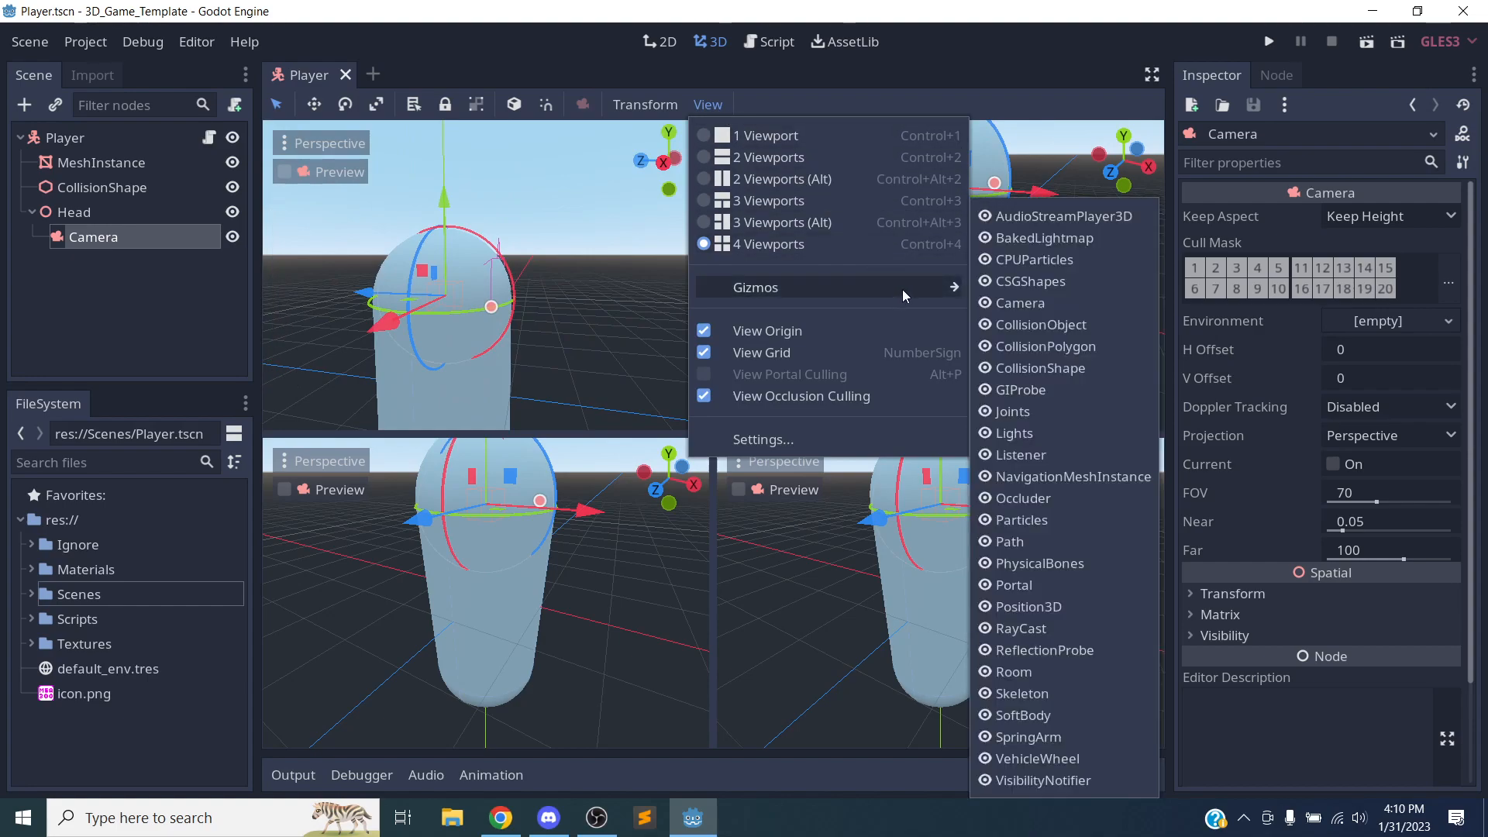
pyautogui.click(1035, 308)
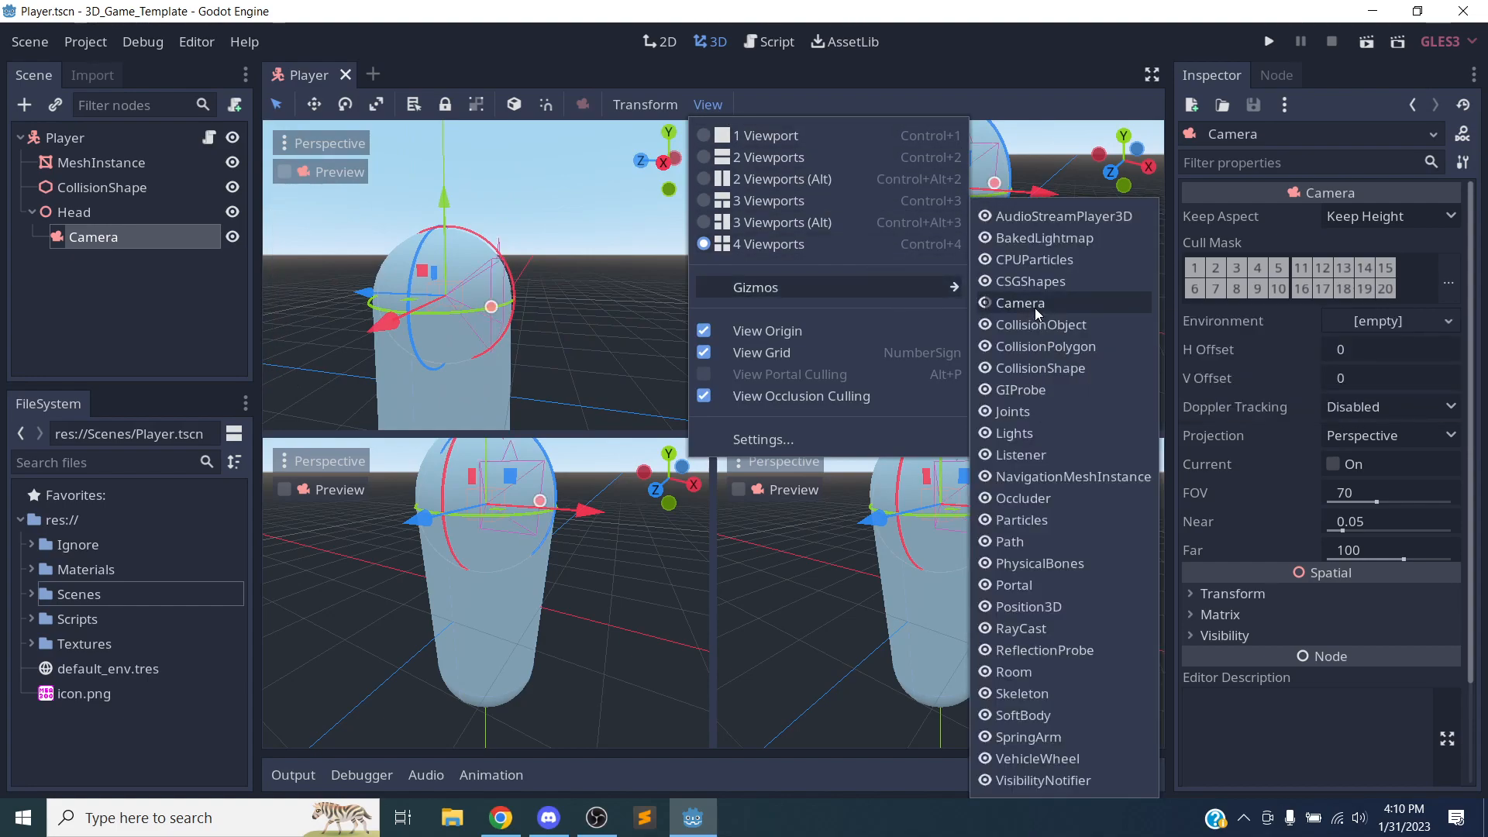
pyautogui.click(1016, 324)
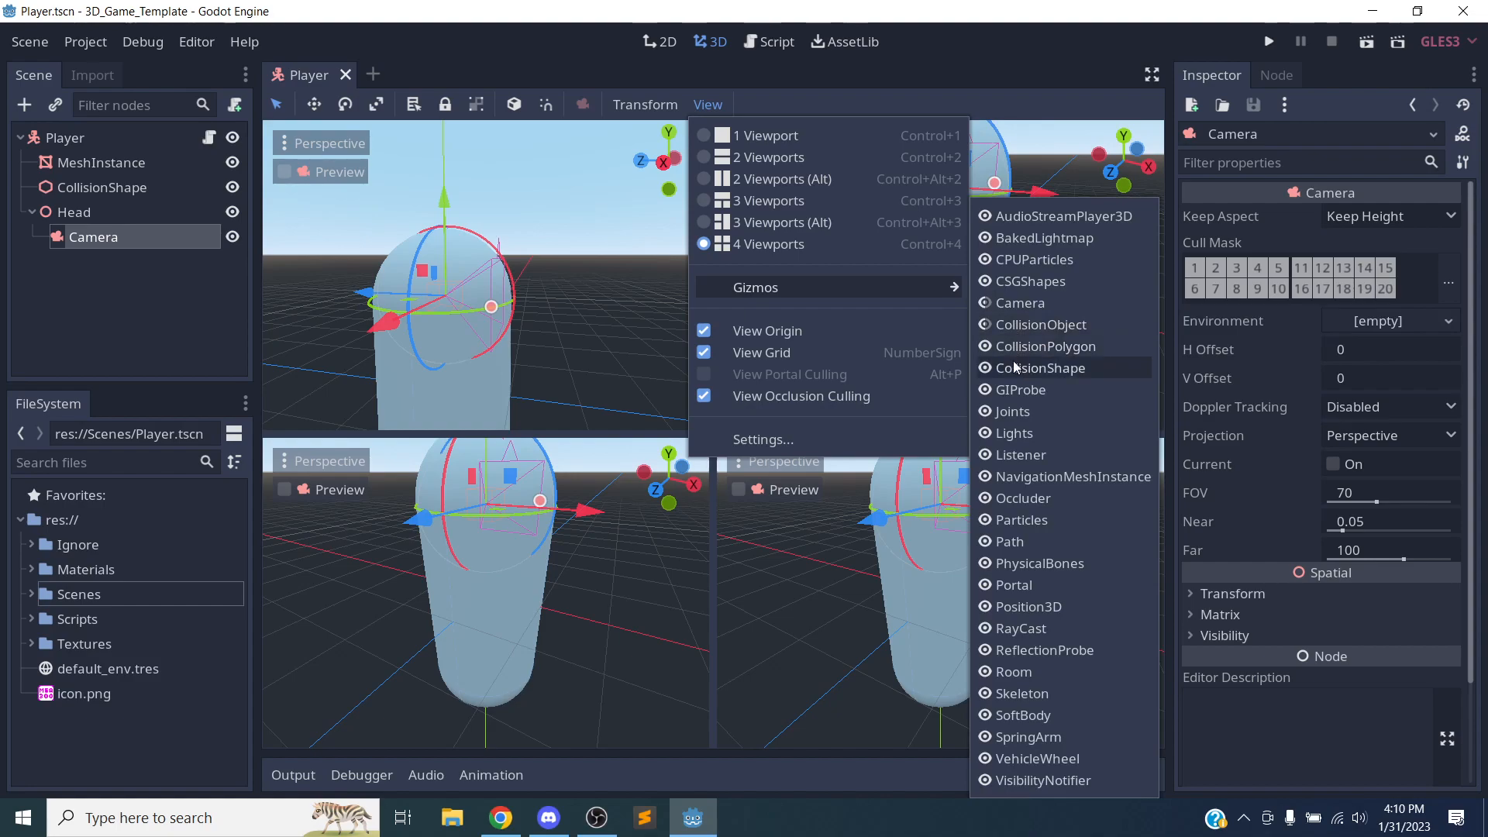
pyautogui.click(1034, 435)
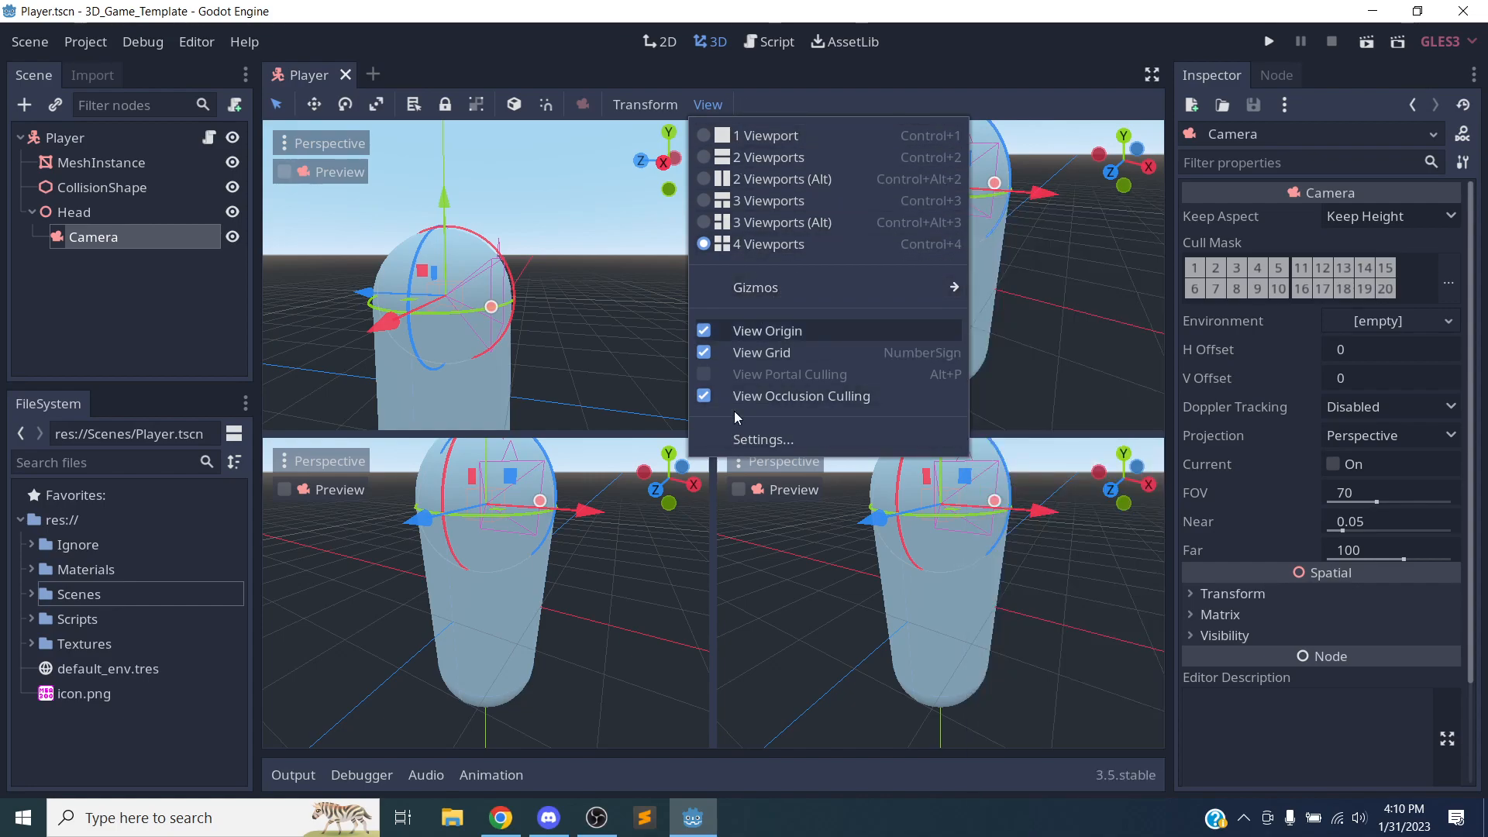
pyautogui.click(767, 90)
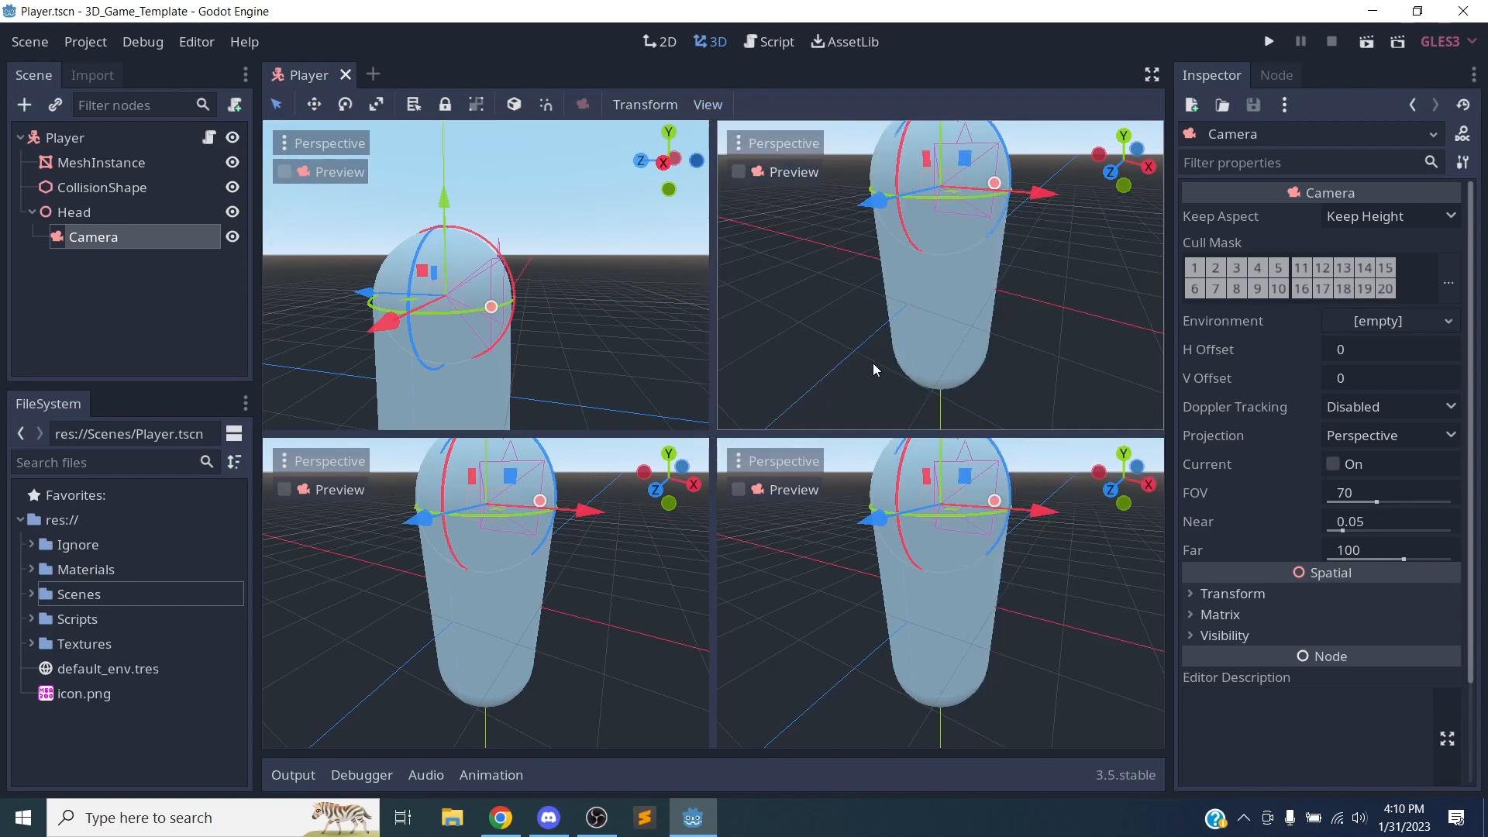
# Step: Enter distraction-free mode and change the viewport layout to 2 Viewports (Alt)
pyautogui.click(1152, 75)
pyautogui.scroll(-2, 526, 338)
pyautogui.scroll(-3, 527, 339)
pyautogui.moveTo(538, 323); pyautogui.dragTo(434, 300, button='middle')
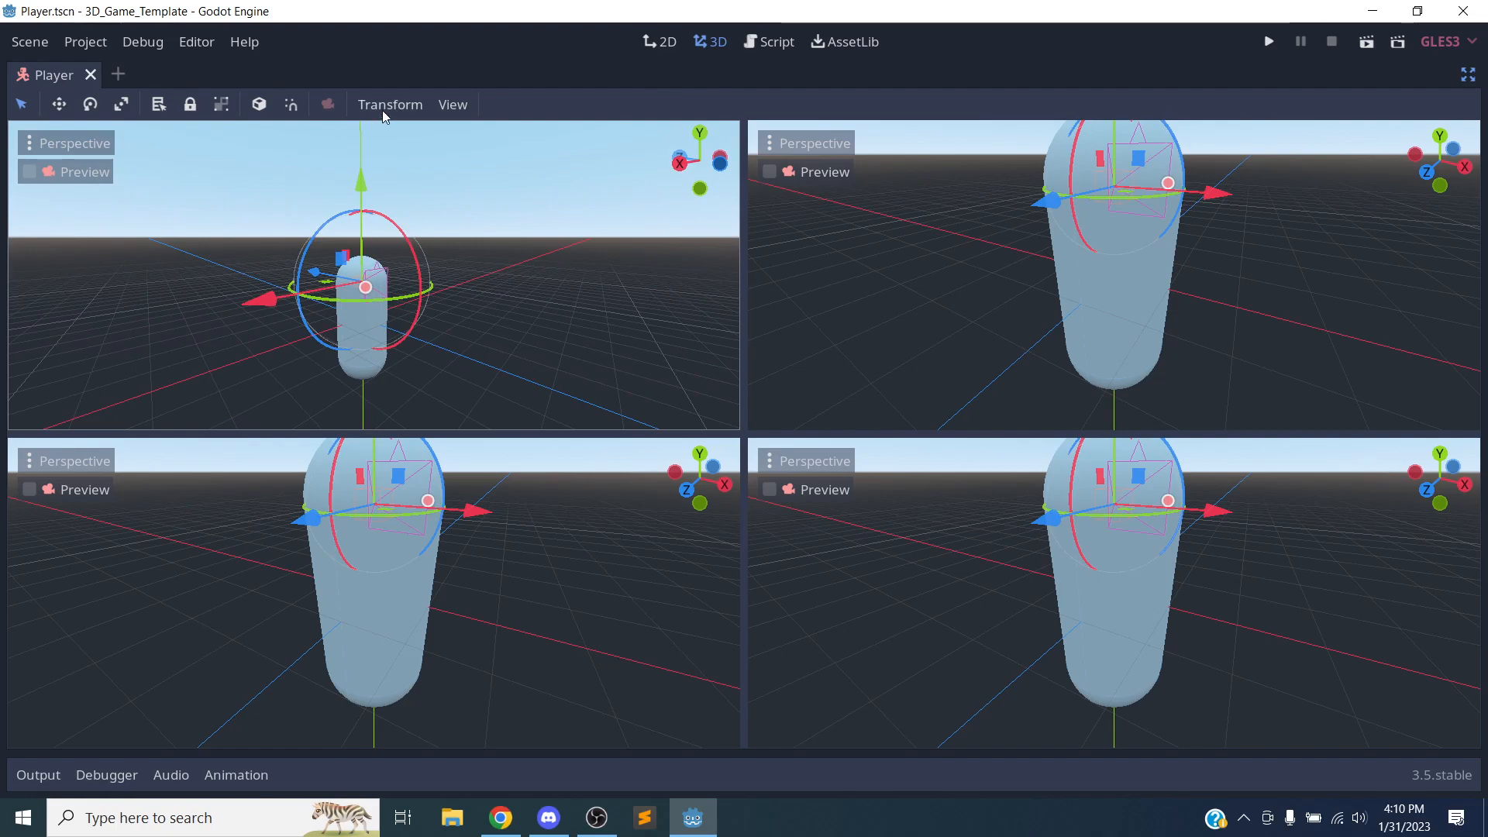
pyautogui.click(453, 104)
pyautogui.click(482, 180)
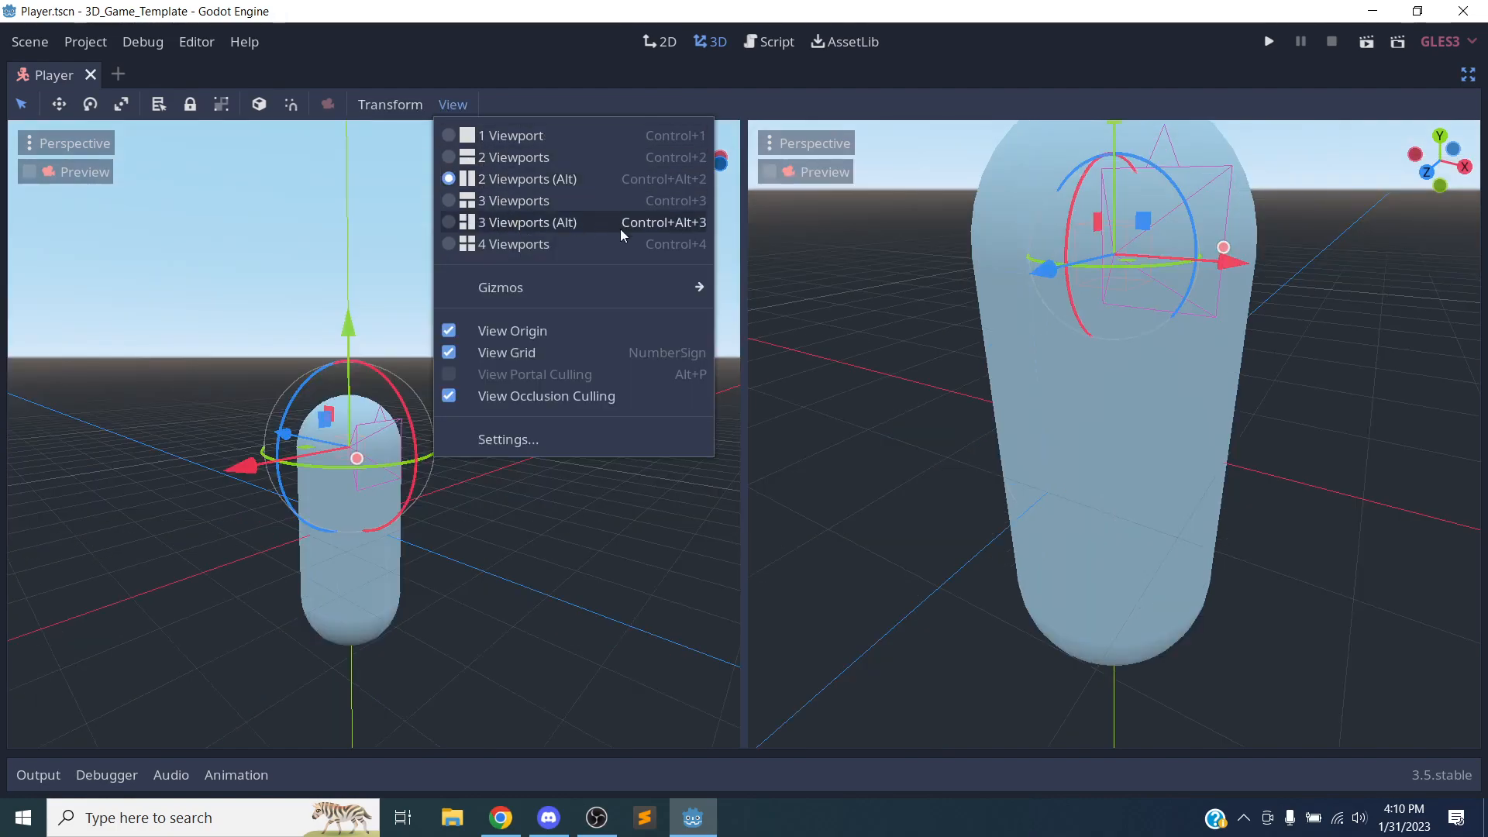
pyautogui.click(577, 520)
# Step: Set the second viewport to the rear orthogonal view and show the whole player from an angle in the first
pyautogui.moveTo(577, 519); pyautogui.dragTo(496, 387, button='middle')
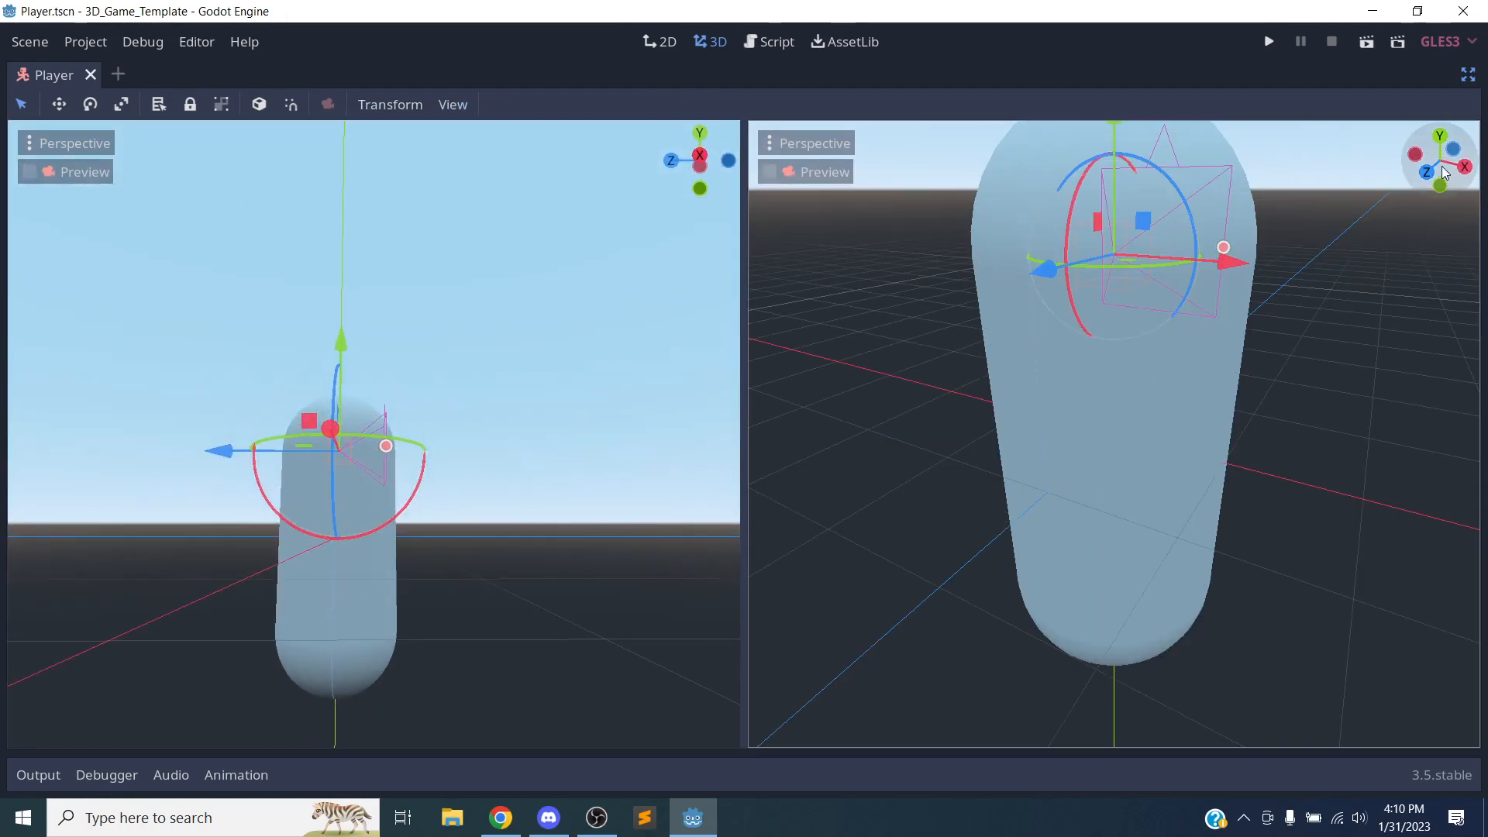
pyautogui.moveTo(1442, 144); pyautogui.dragTo(1444, 168)
pyautogui.scroll(-3, 442, 526)
pyautogui.moveTo(440, 526); pyautogui.dragTo(290, 521, button='middle')
# Step: Try moving the camera along its X axis and the capsule mesh along its Y axis, undoing each move
pyautogui.moveTo(237, 474); pyautogui.dragTo(346, 489)
pyautogui.hotkey('ctrl', 'z')
pyautogui.click(357, 555)
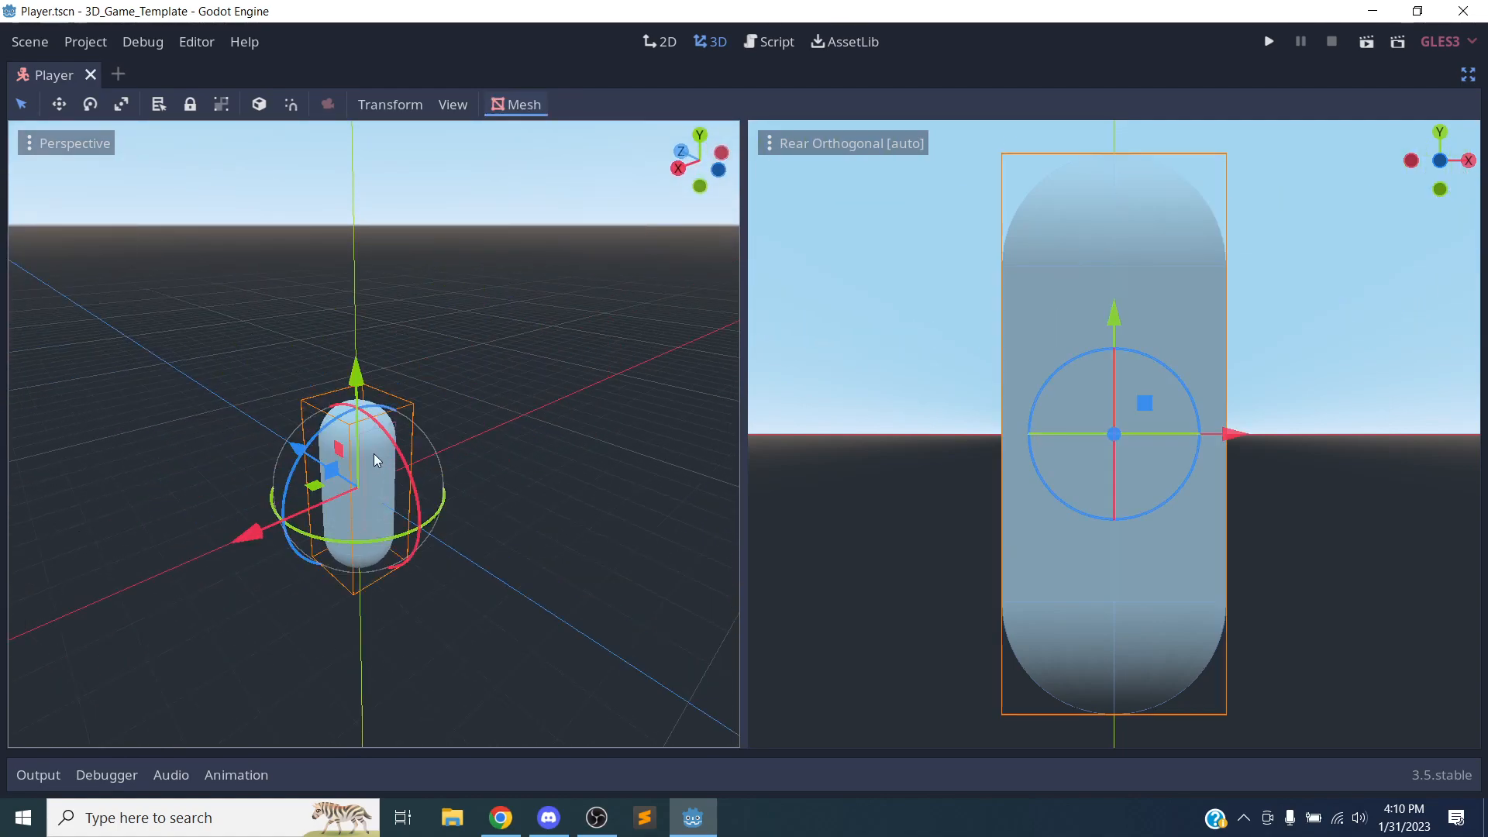
pyautogui.moveTo(365, 330); pyautogui.dragTo(348, 391)
pyautogui.hotkey('ctrl', 'z')
# Step: Leave distraction-free mode to bring back the docks, then enter it again
pyautogui.click(1472, 76)
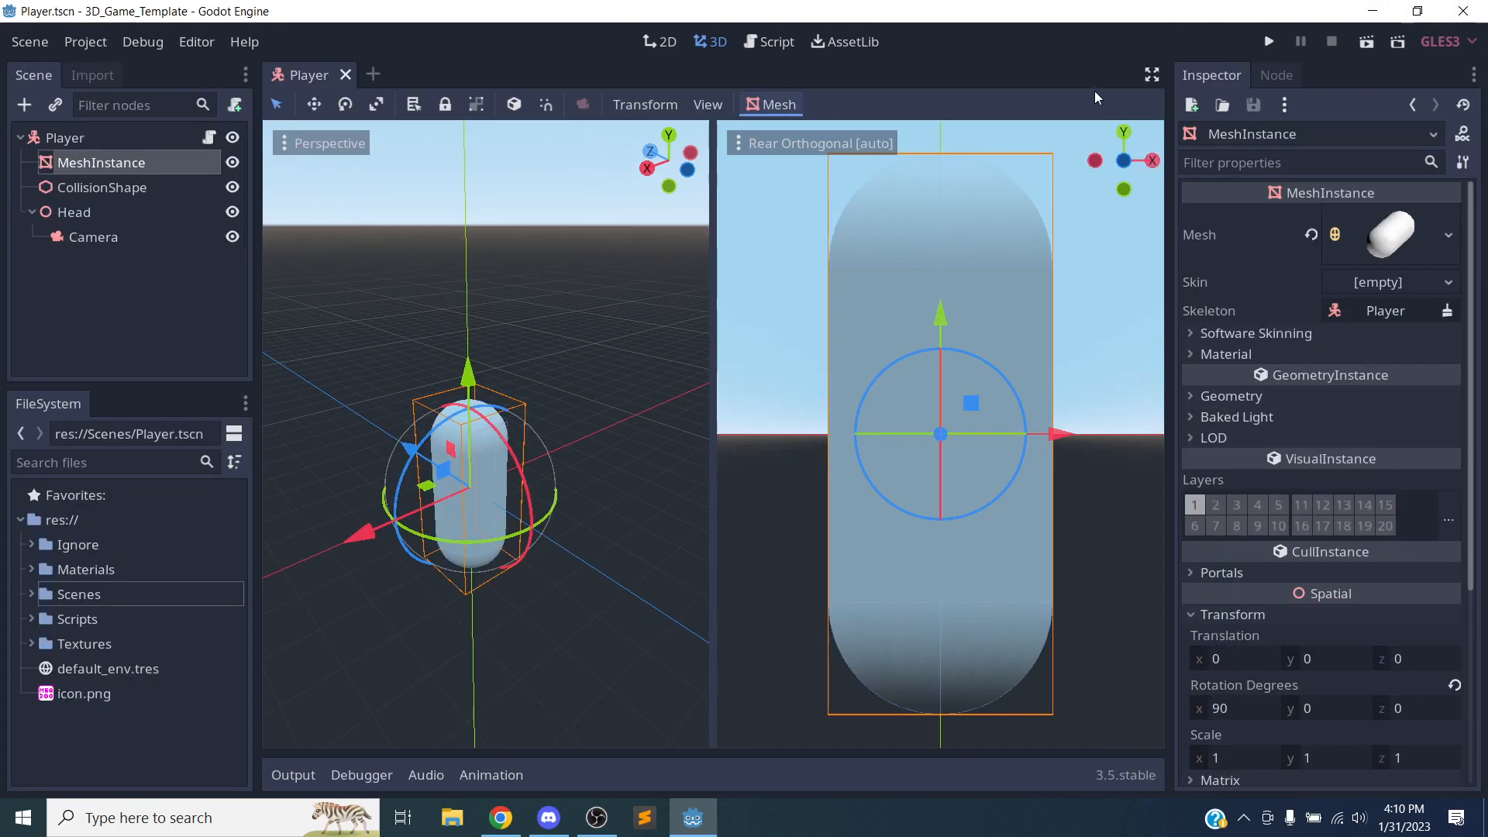
pyautogui.hotkey('ctrl', 'shift', 'F11')
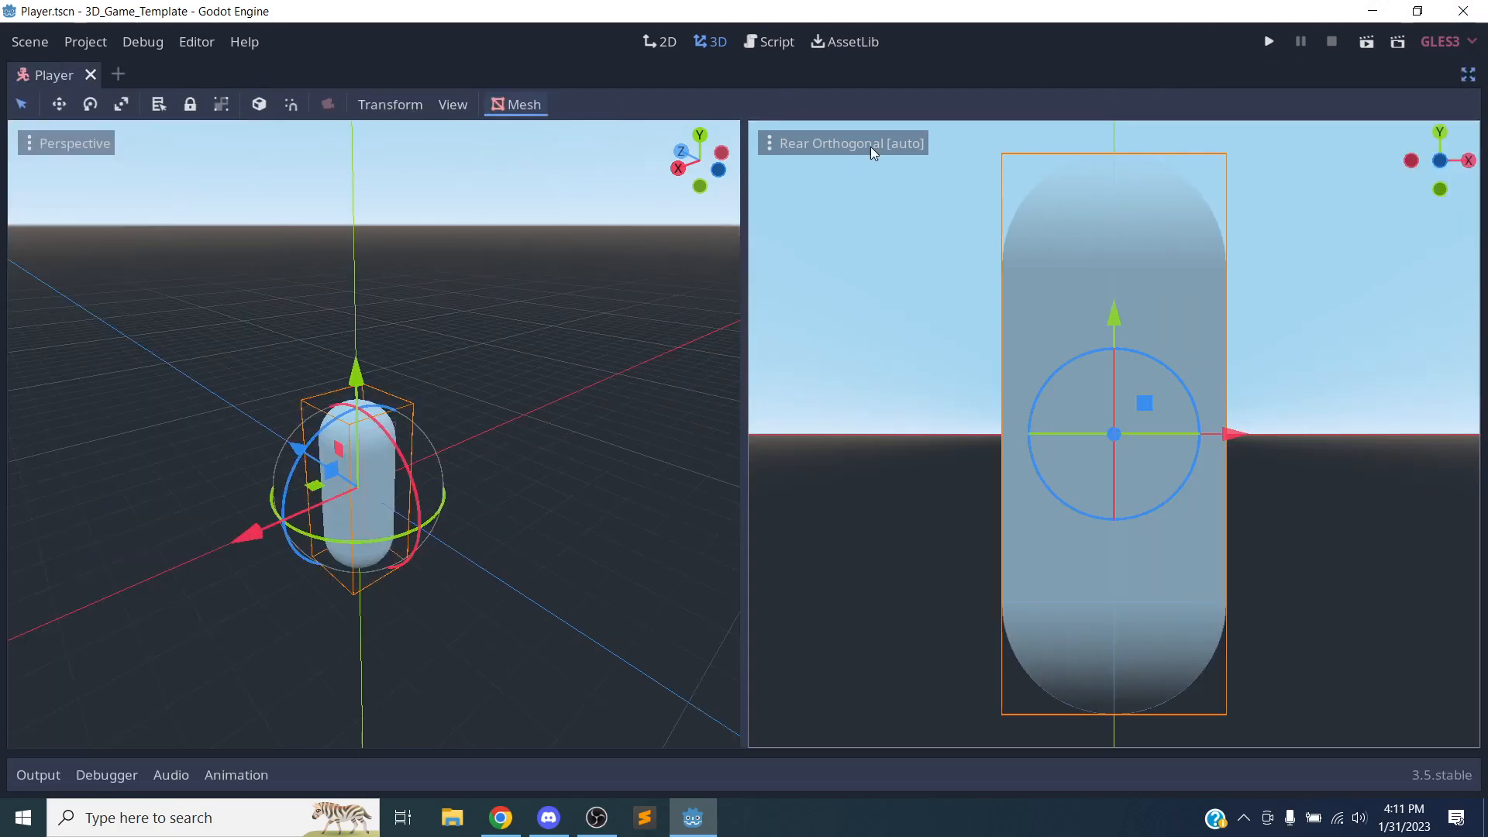
# Step: Leave distraction-free mode and change the viewport layout to 1 Viewport
pyautogui.click(1468, 75)
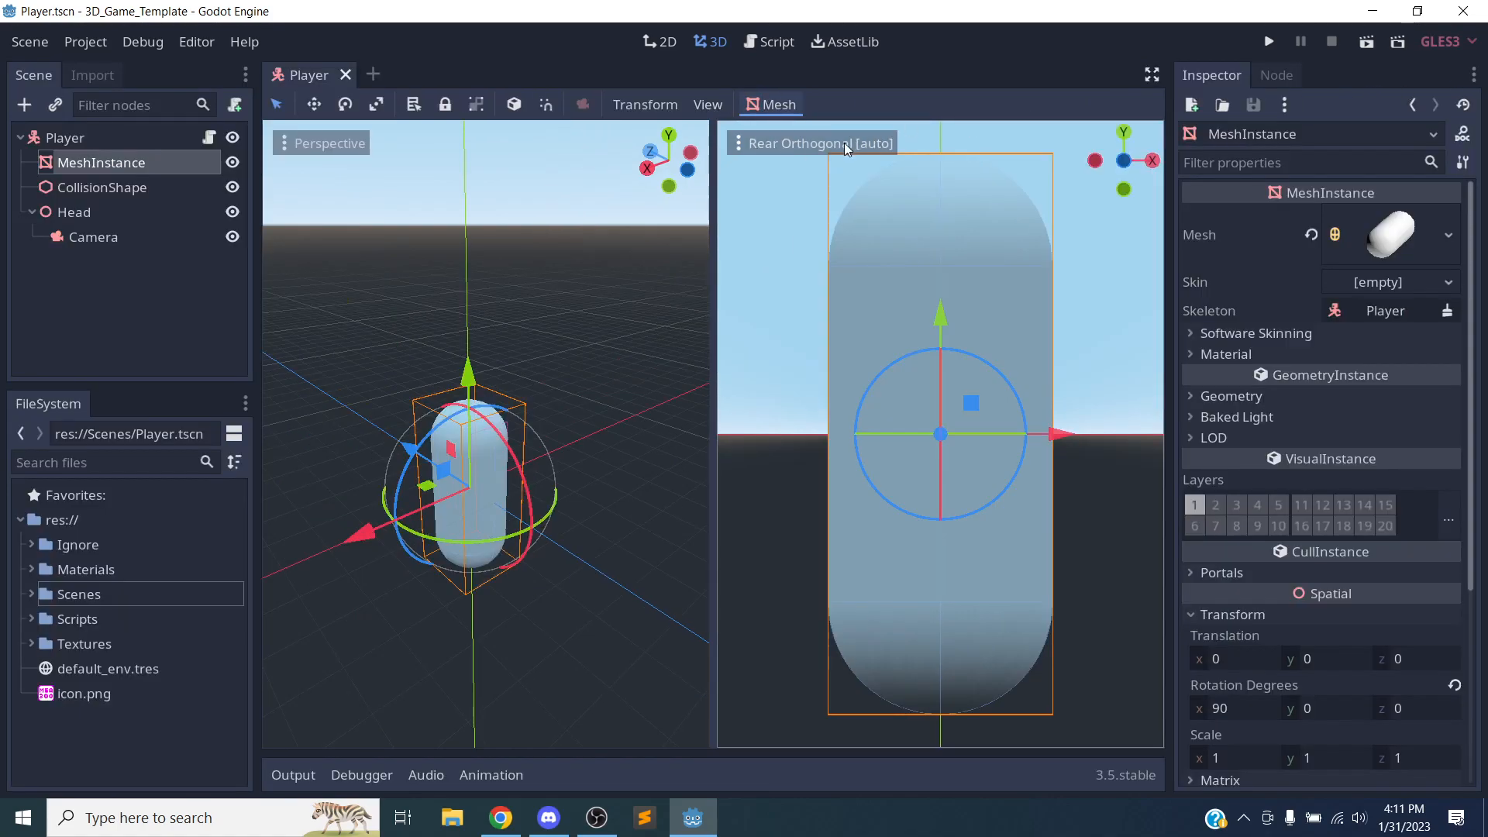
pyautogui.click(708, 104)
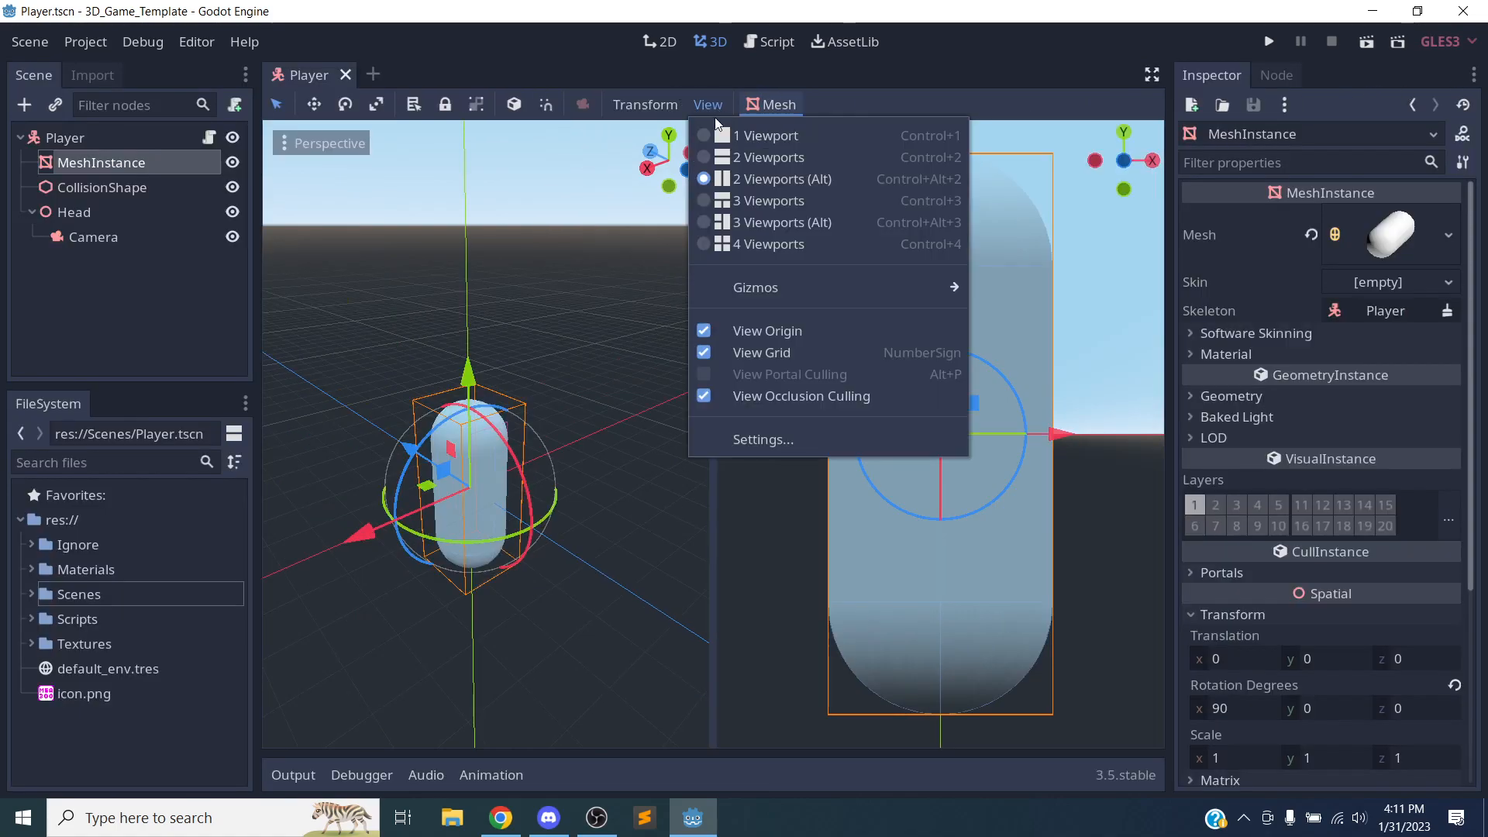
pyautogui.click(744, 139)
pyautogui.click(984, 90)
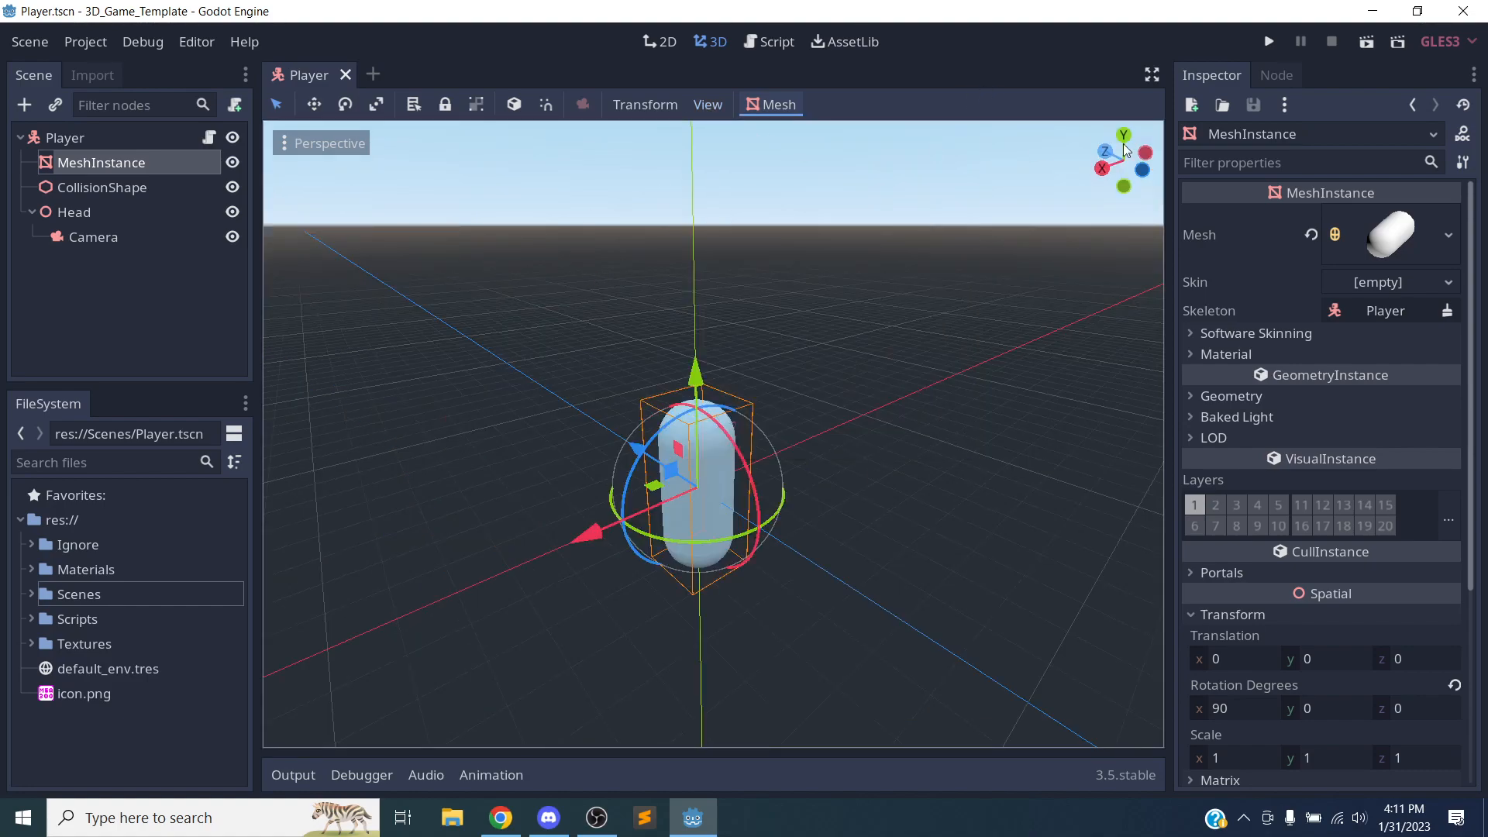
# Step: Switch the viewport to orthogonal projection to inspect the capsule at several zoom levels and angles, and return to perspective
pyautogui.click(306, 144)
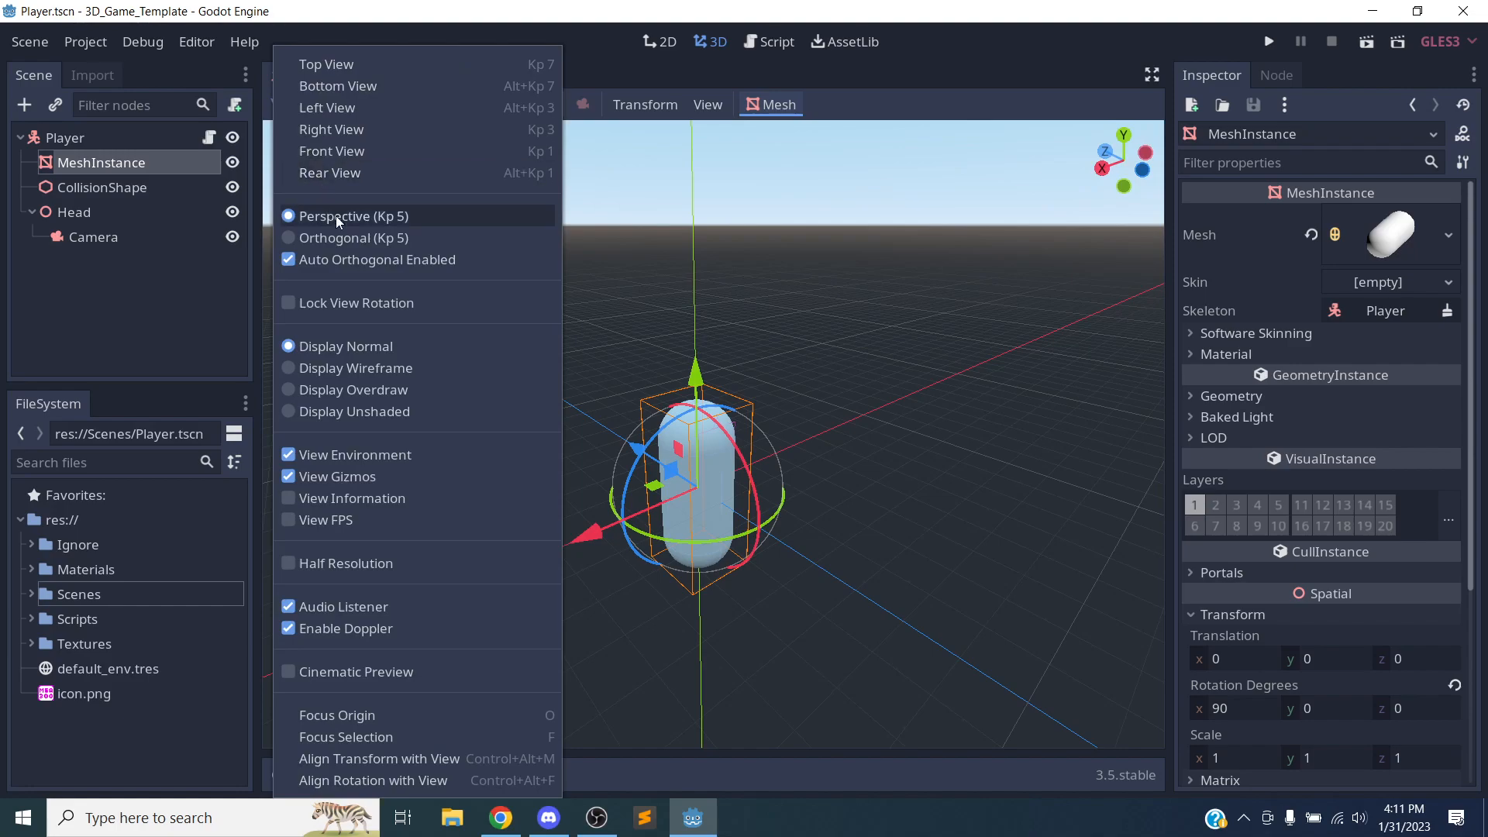
pyautogui.click(342, 237)
pyautogui.scroll(3, 661, 404)
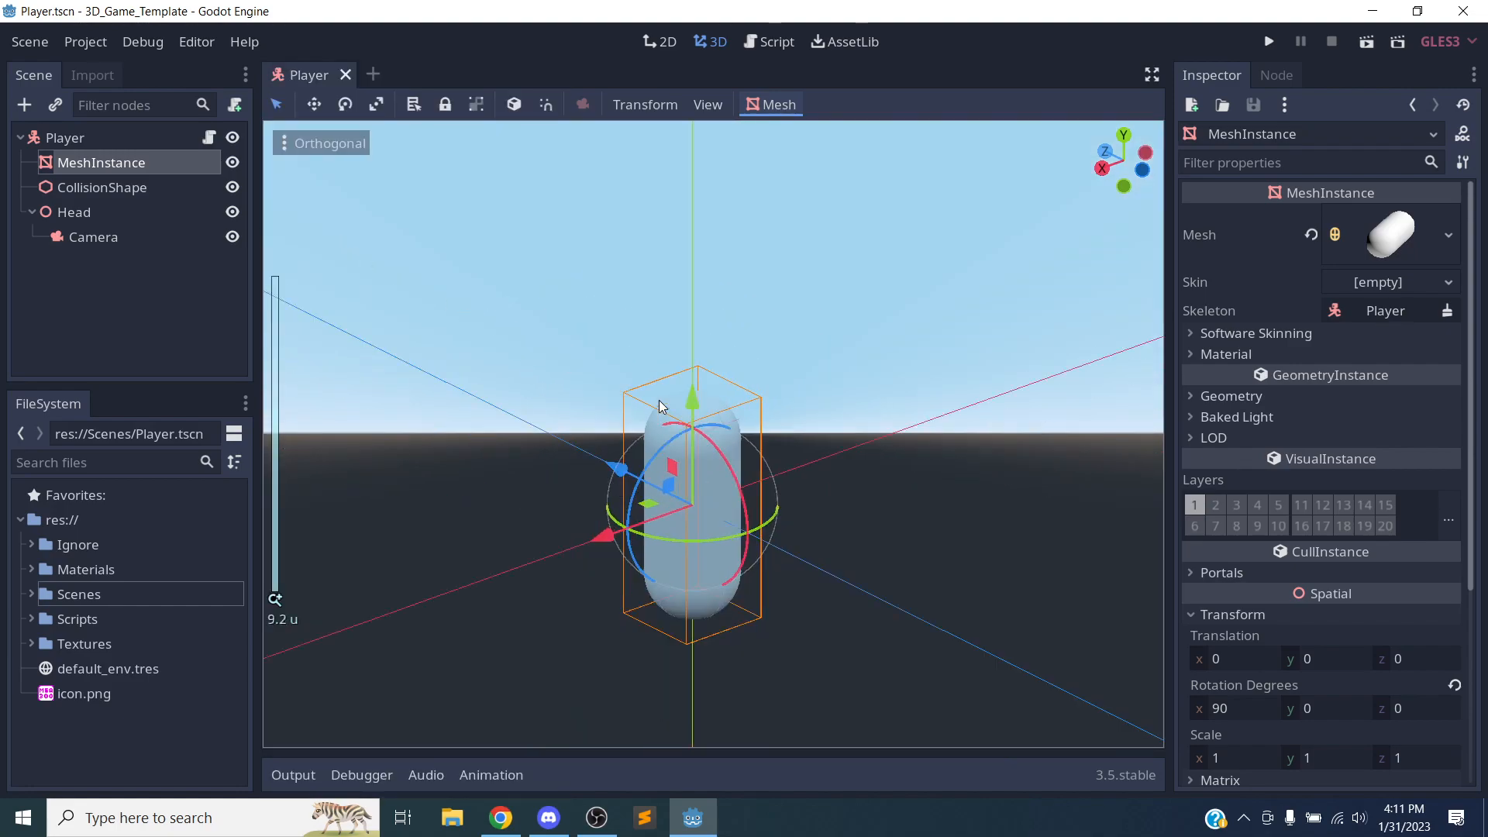
pyautogui.scroll(-6, 664, 402)
pyautogui.scroll(-10, 666, 401)
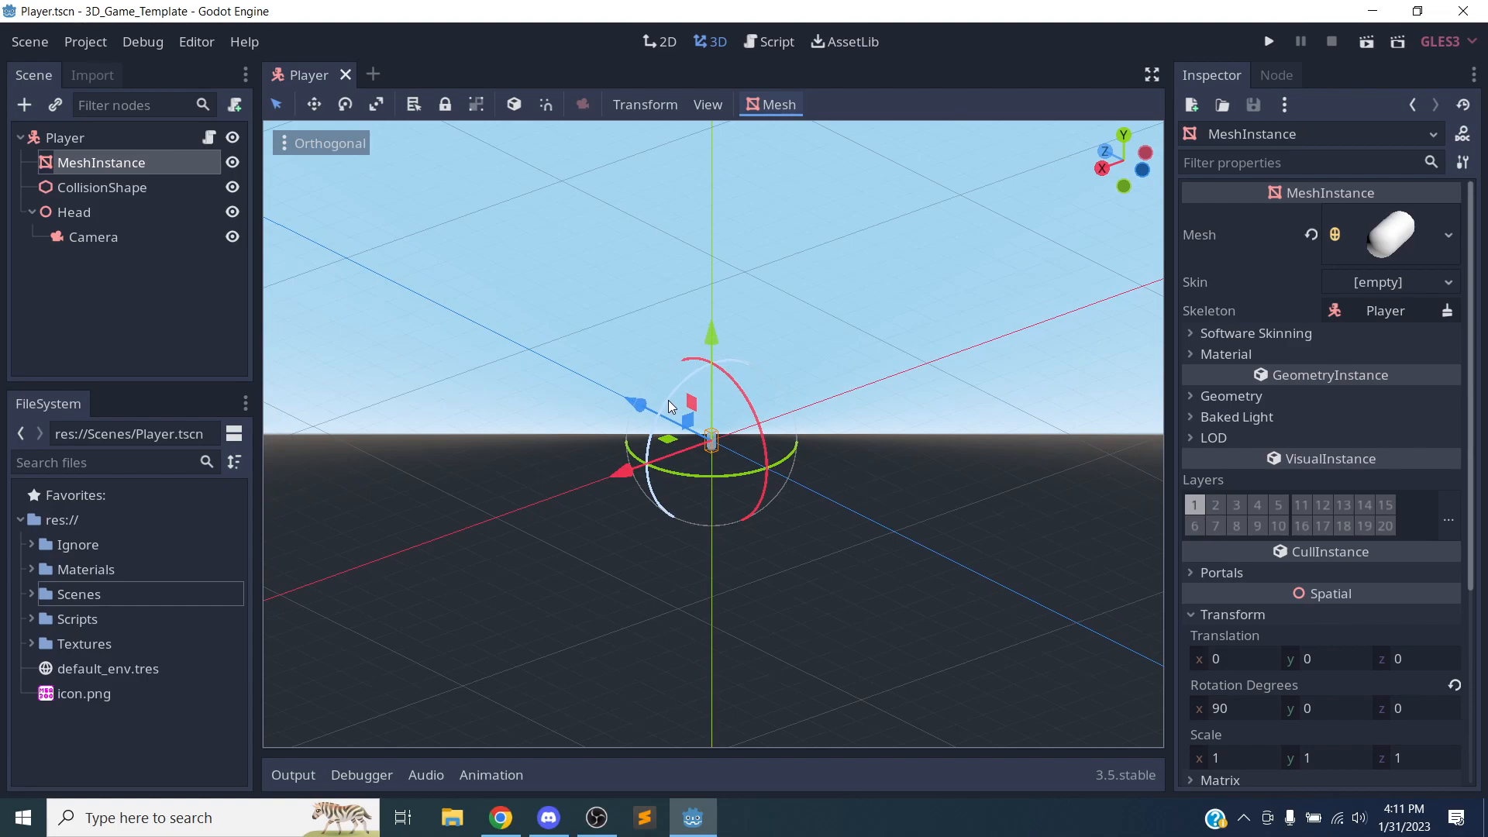
pyautogui.scroll(16, 803, 470)
pyautogui.moveTo(855, 547); pyautogui.dragTo(769, 526, button='middle')
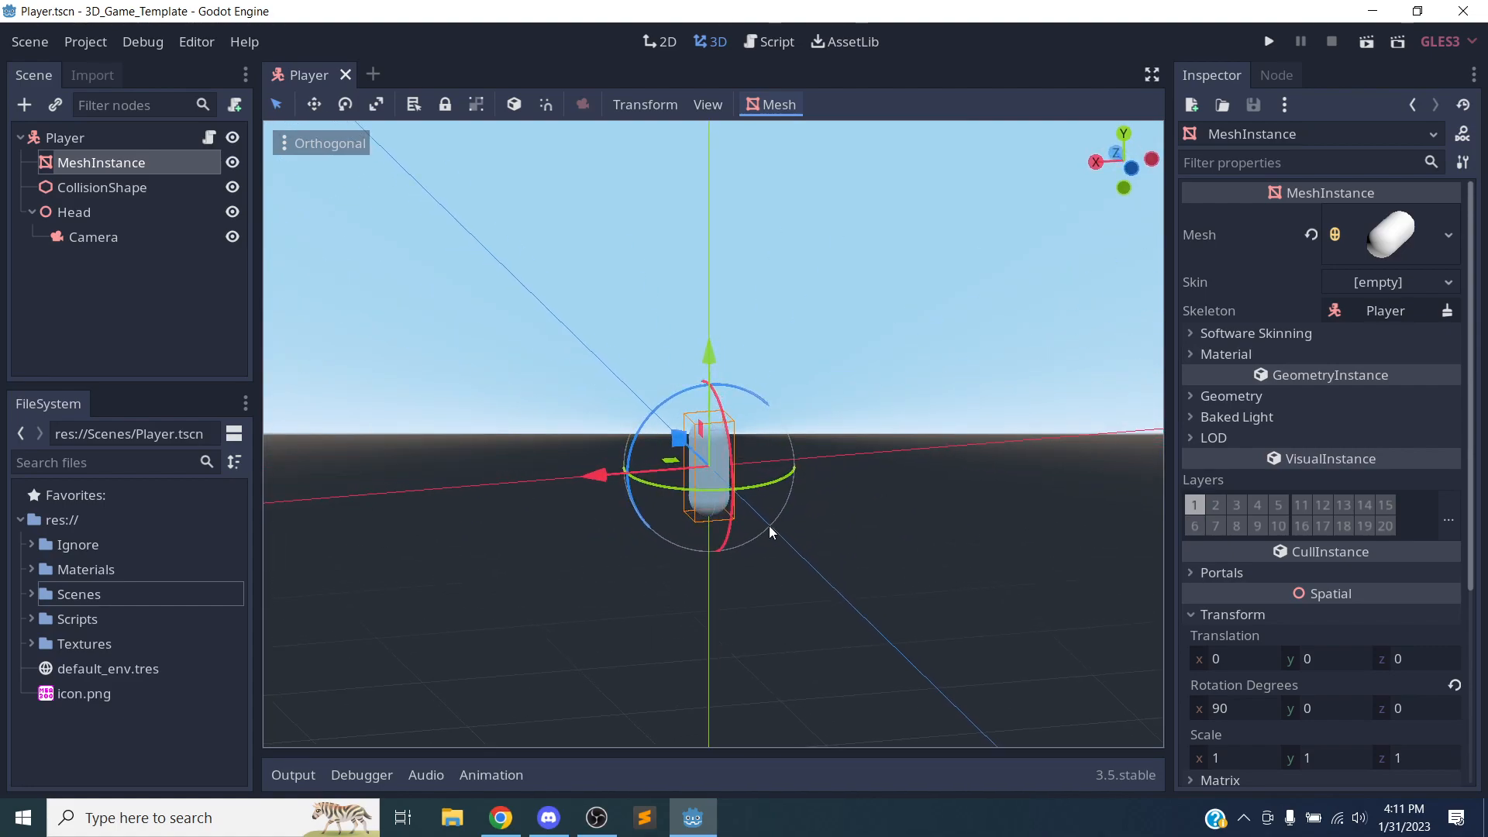
pyautogui.click(337, 147)
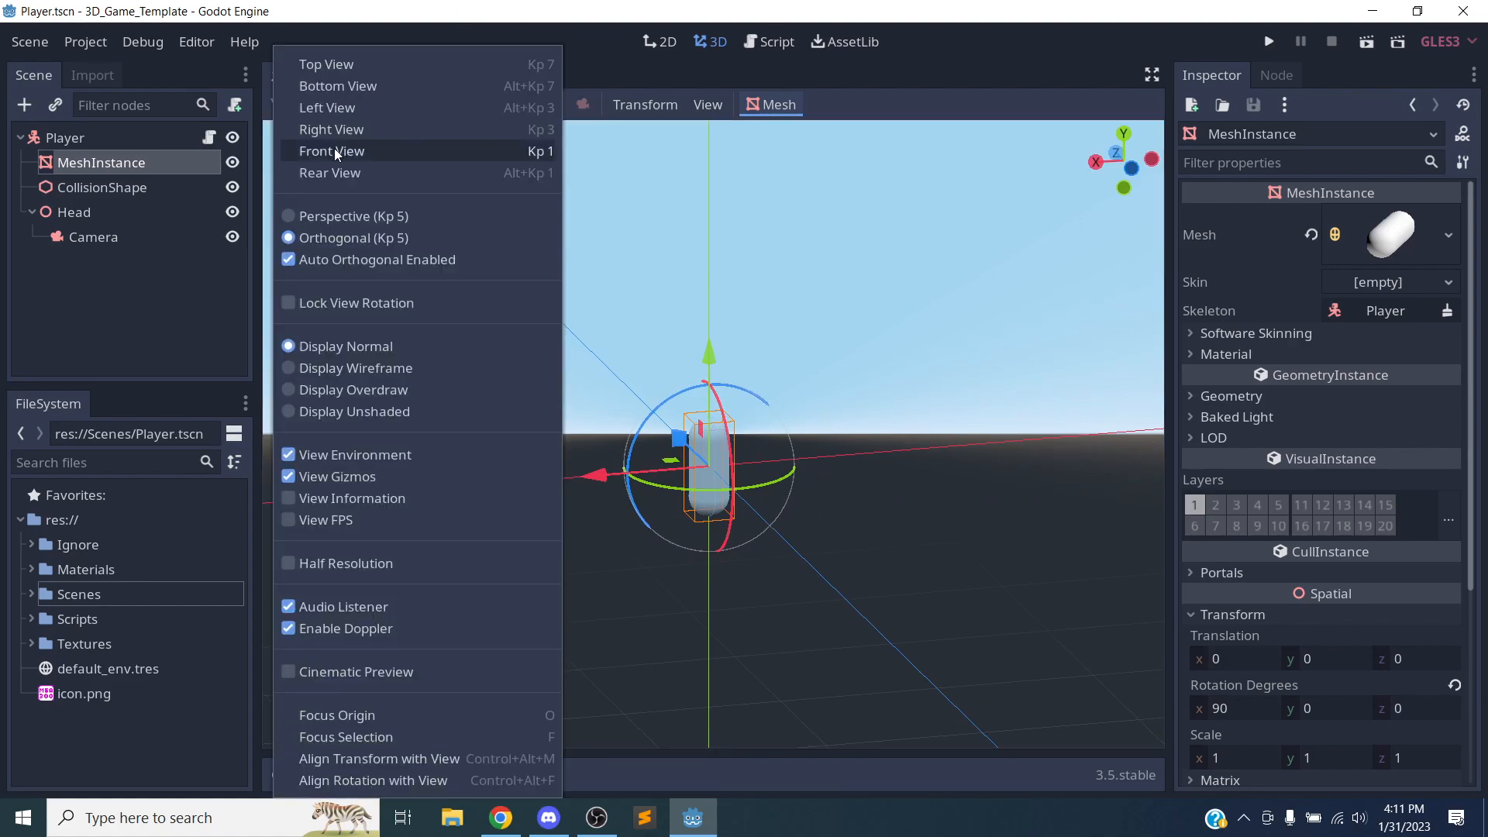
pyautogui.click(344, 212)
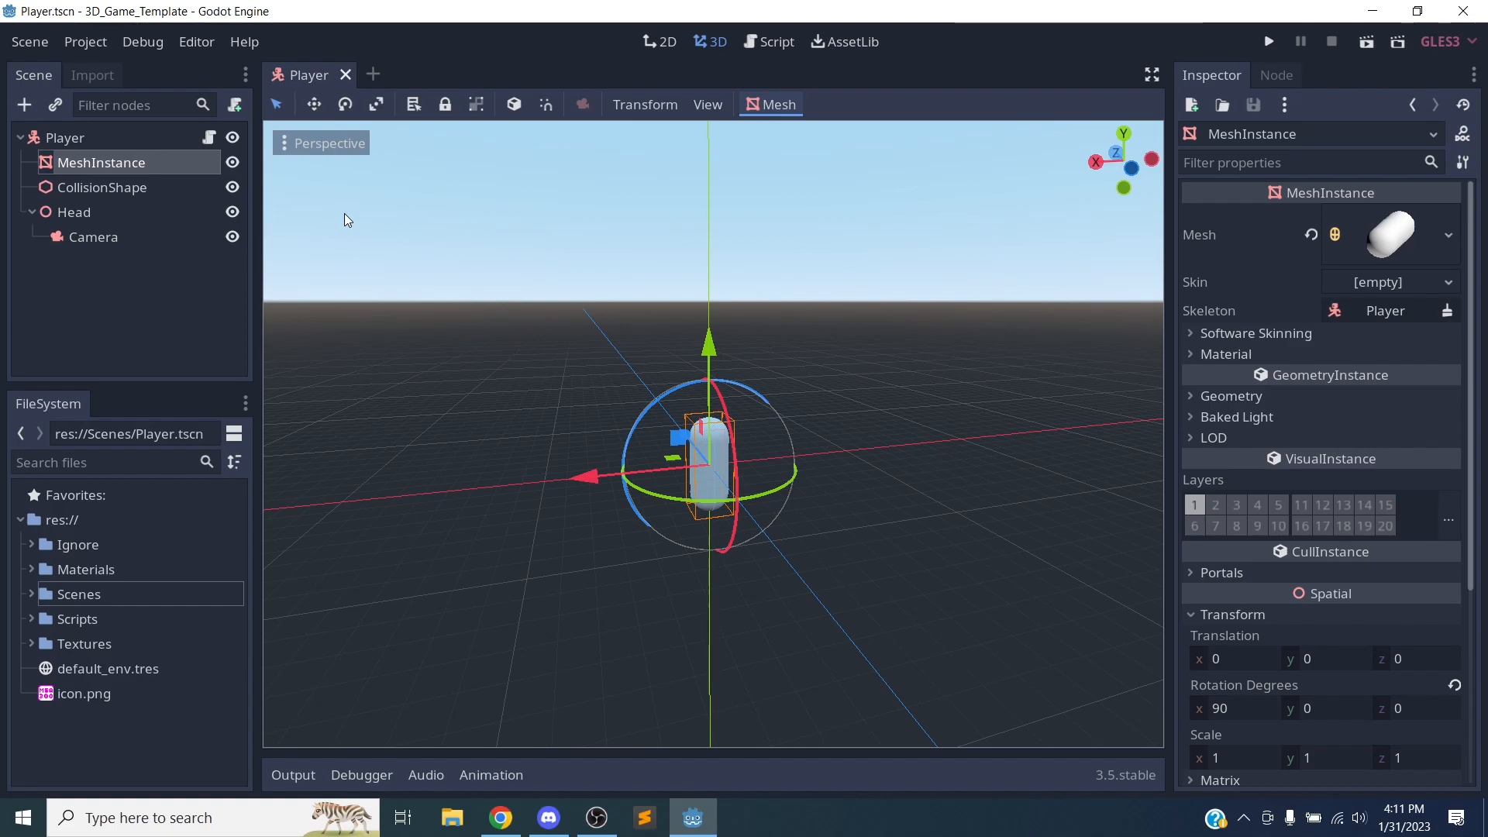
# Step: Show the capsule in the right view and orbit slightly away from it
pyautogui.click(321, 143)
pyautogui.click(322, 127)
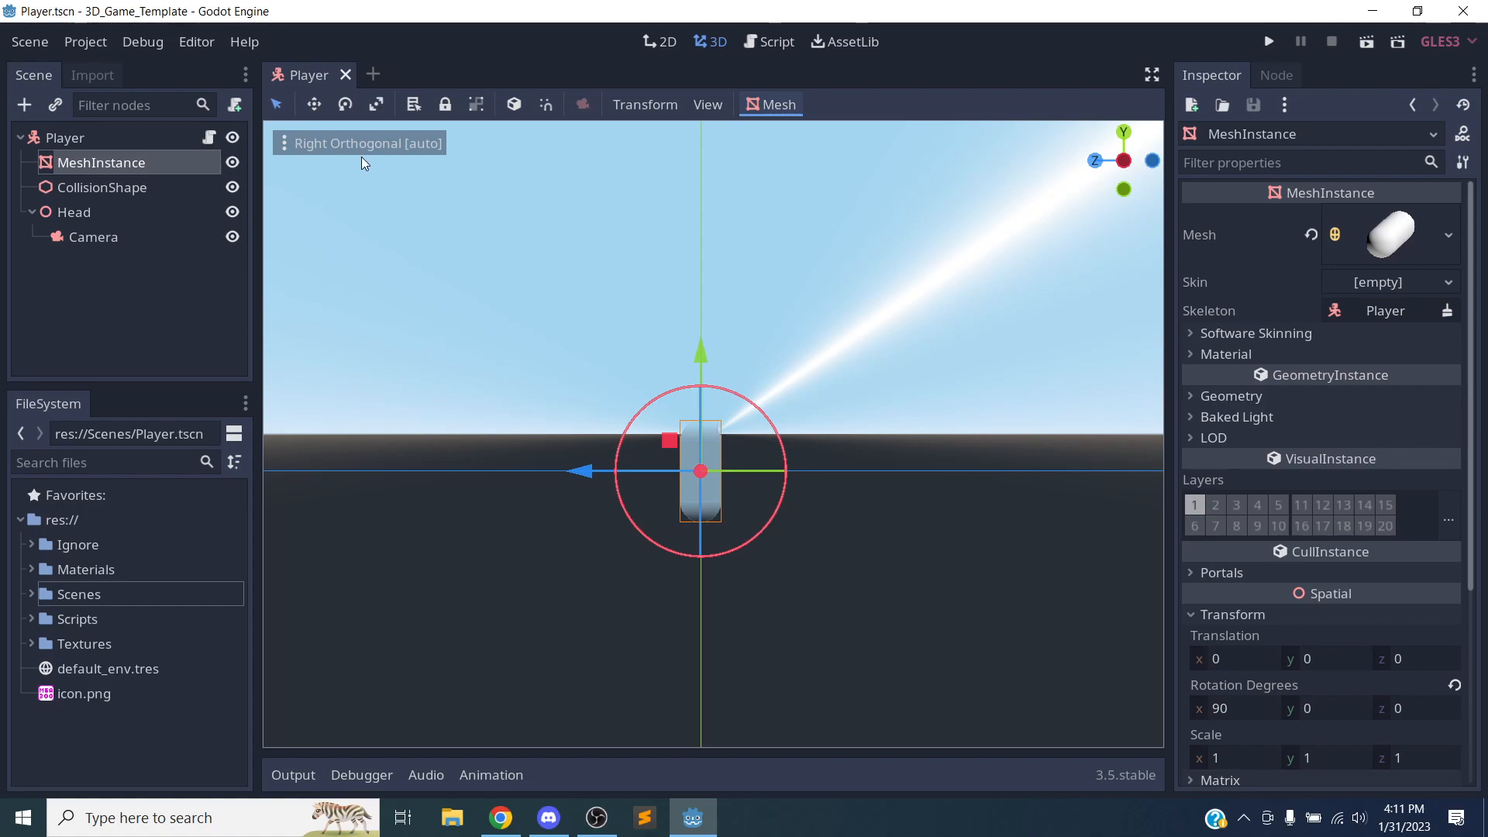
pyautogui.moveTo(398, 192); pyautogui.dragTo(267, 169, button='middle')
# Step: Try orthogonal projection on the side of the capsule, deselect the mesh, and switch back to perspective
pyautogui.click(282, 146)
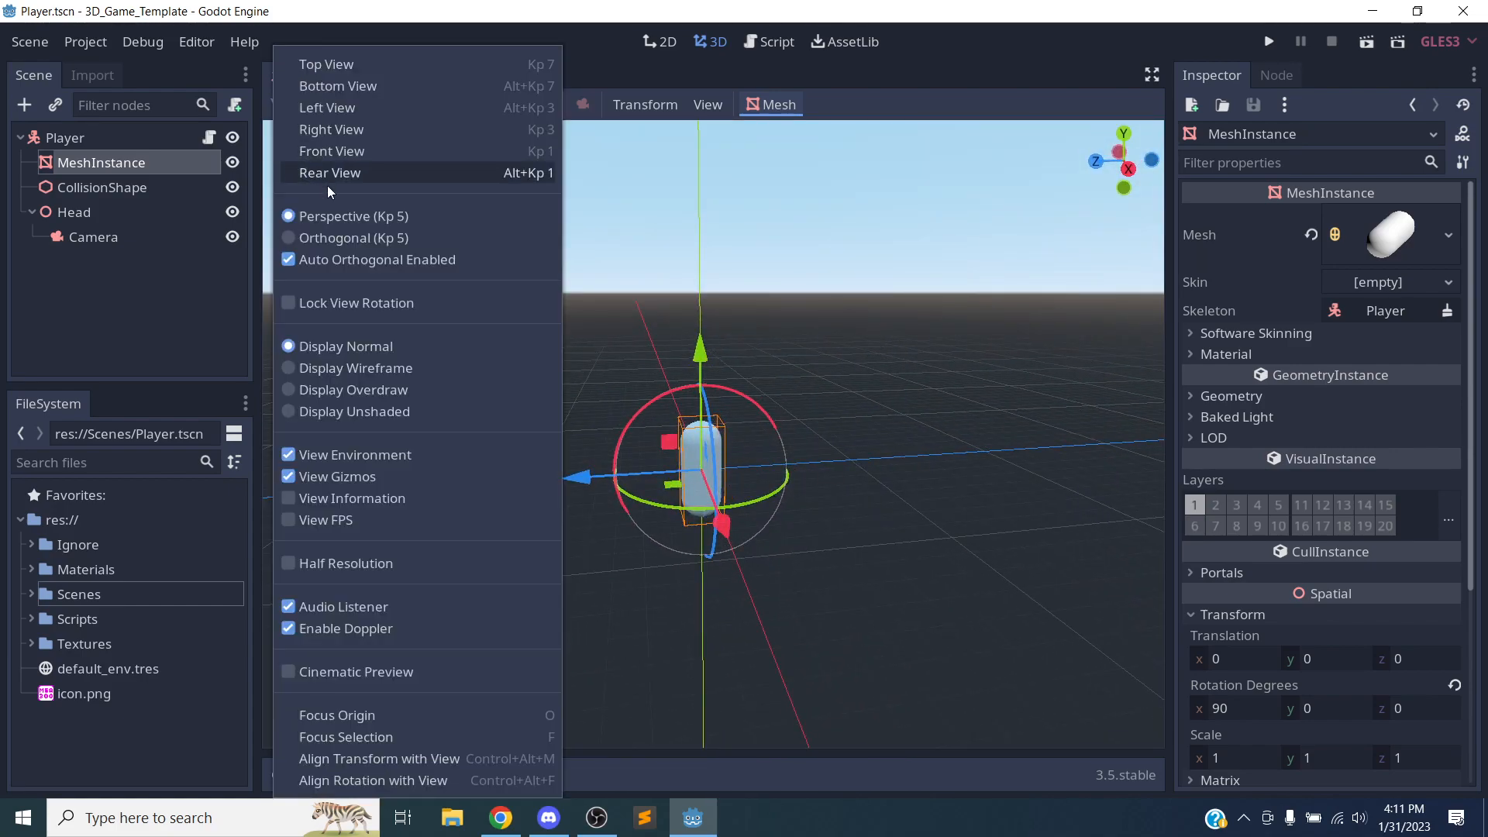
pyautogui.click(346, 237)
pyautogui.moveTo(575, 430); pyautogui.dragTo(532, 387, button='middle')
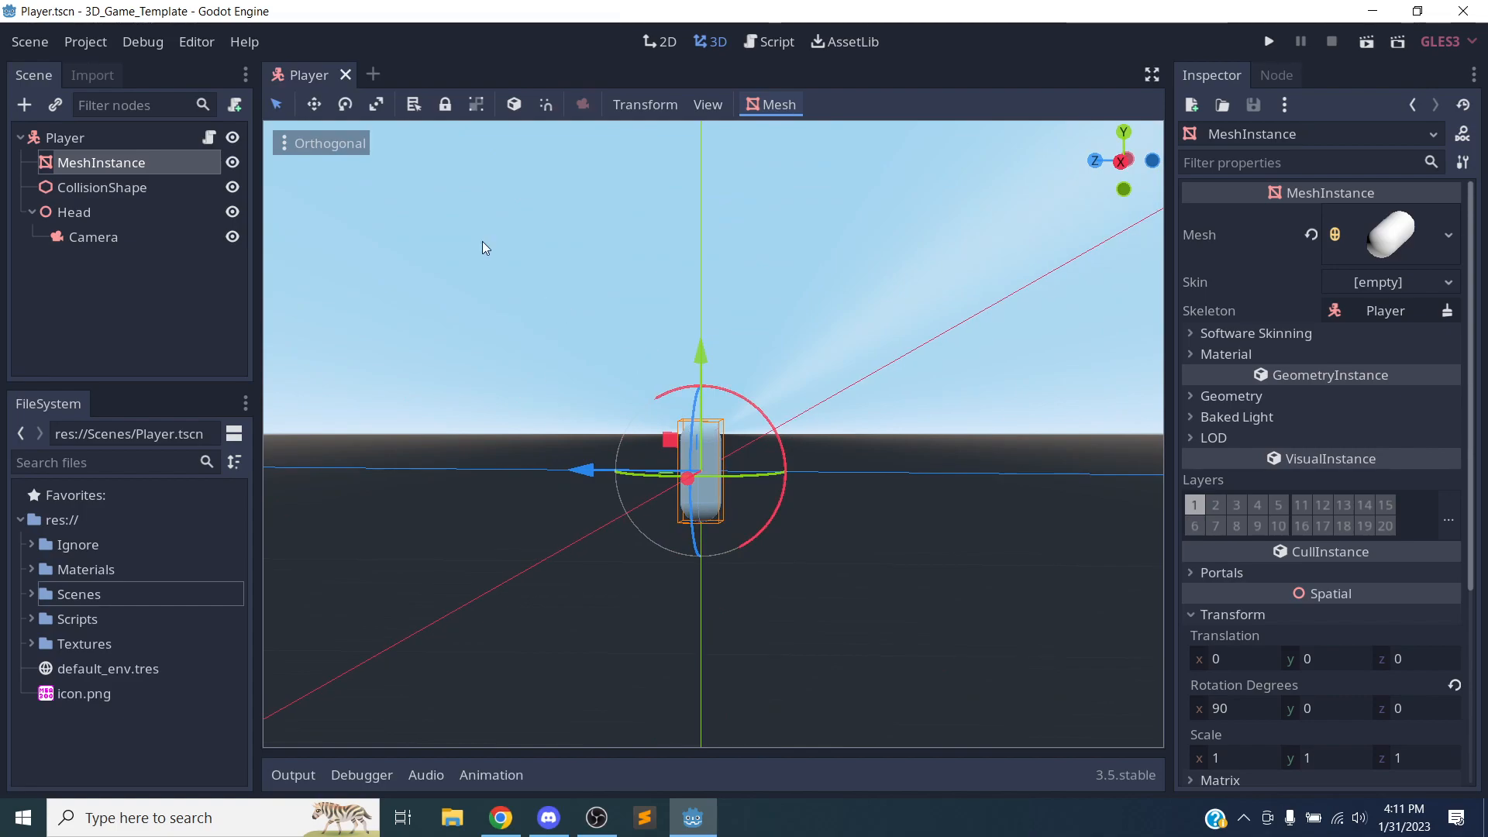
pyautogui.click(292, 131)
pyautogui.click(299, 153)
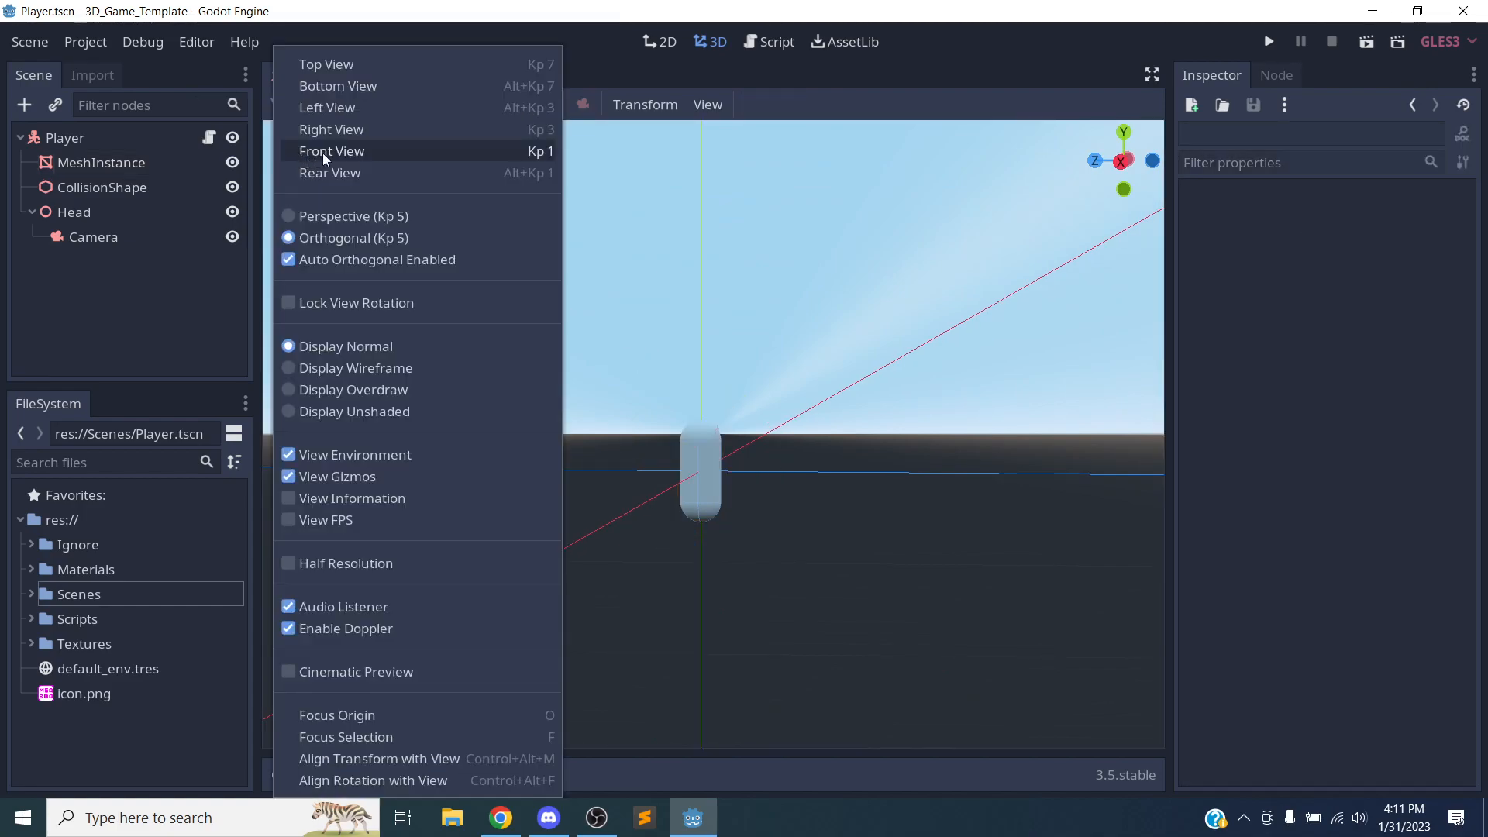
pyautogui.click(338, 220)
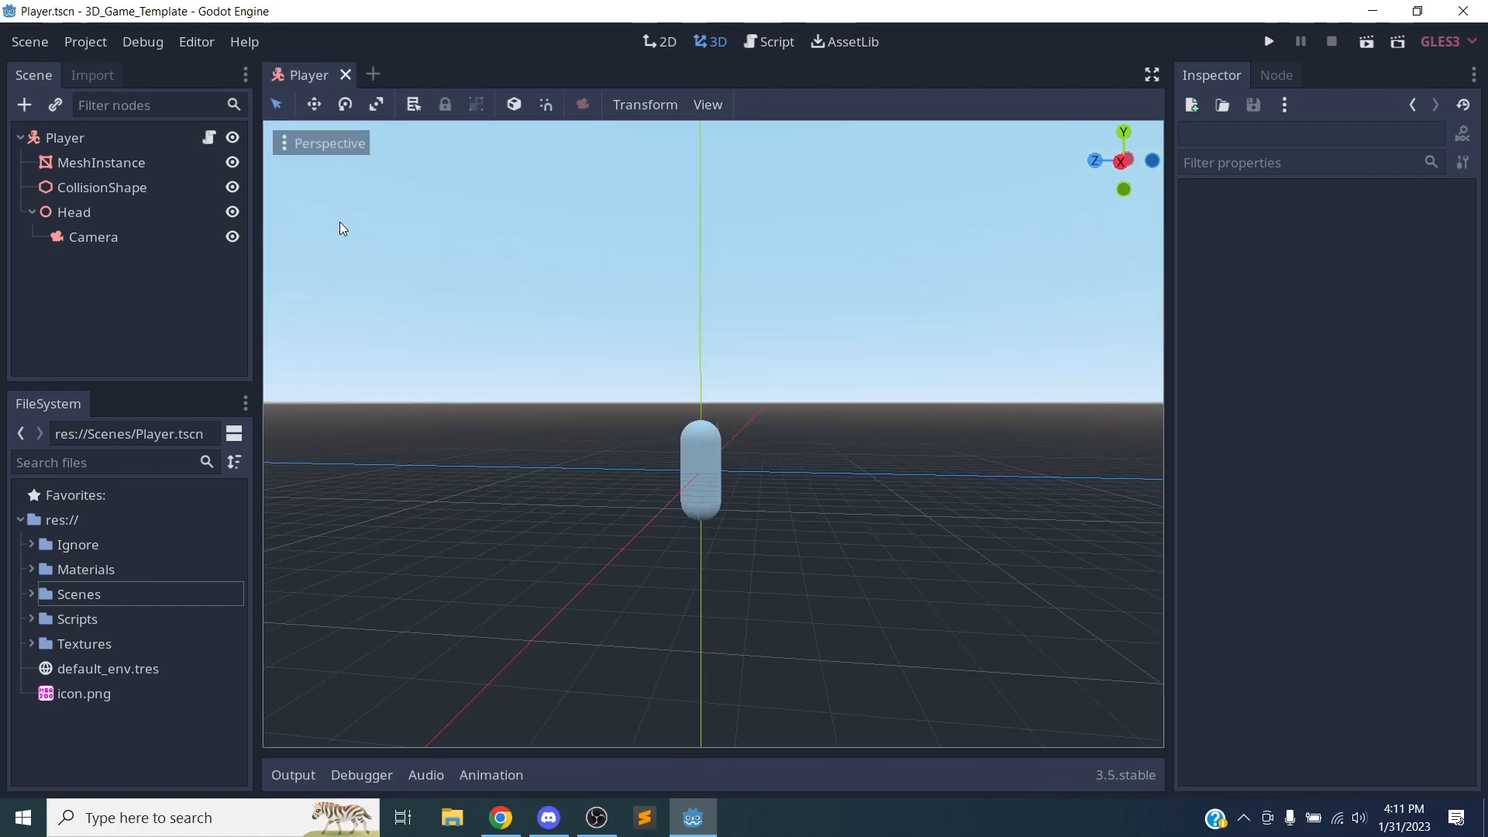
# Step: Try the wireframe, overdraw and unshaded display modes on the capsule and restore Display Normal
pyautogui.click(349, 159)
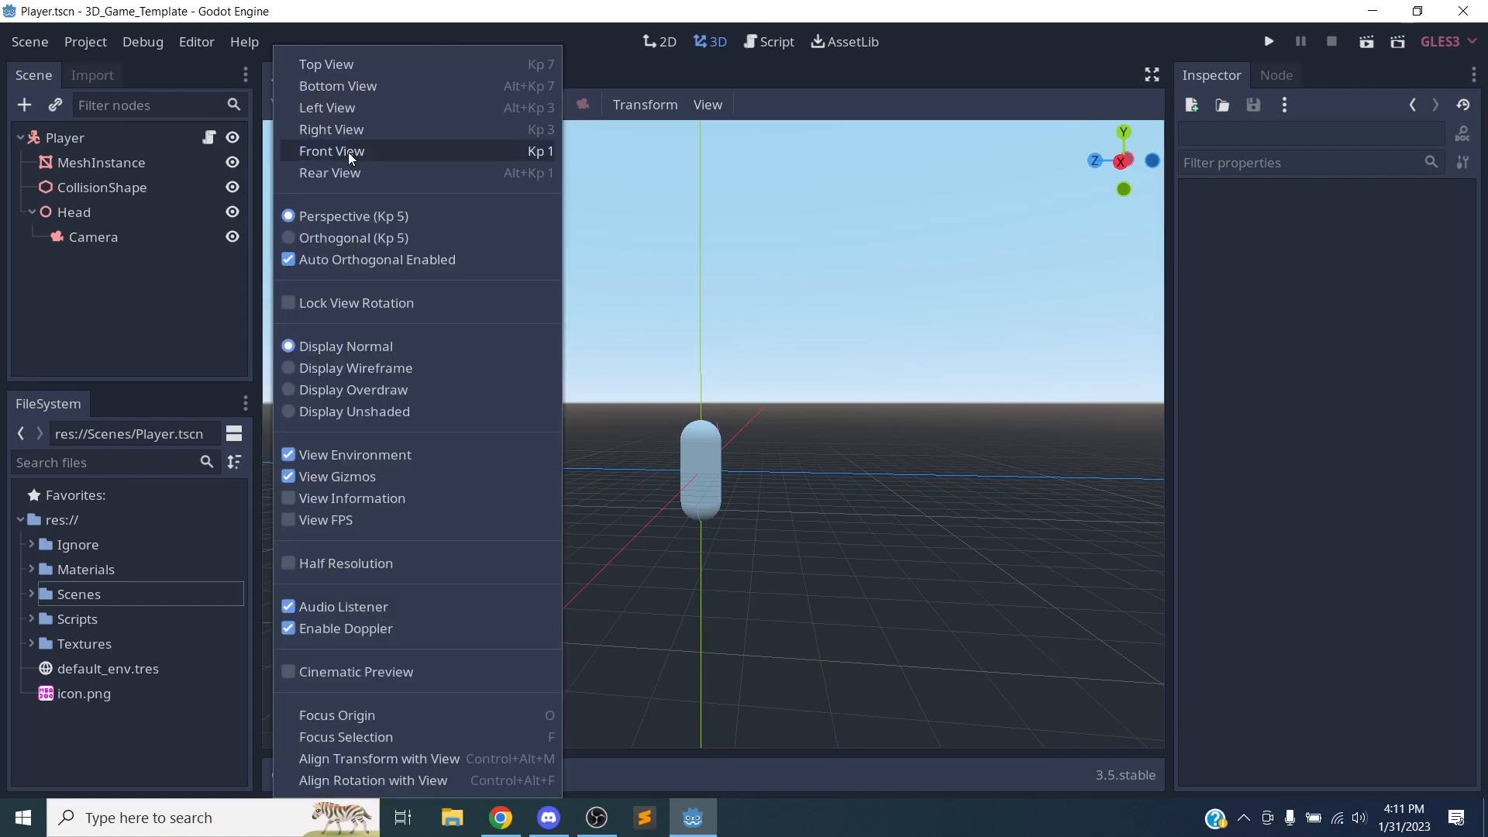
pyautogui.click(351, 371)
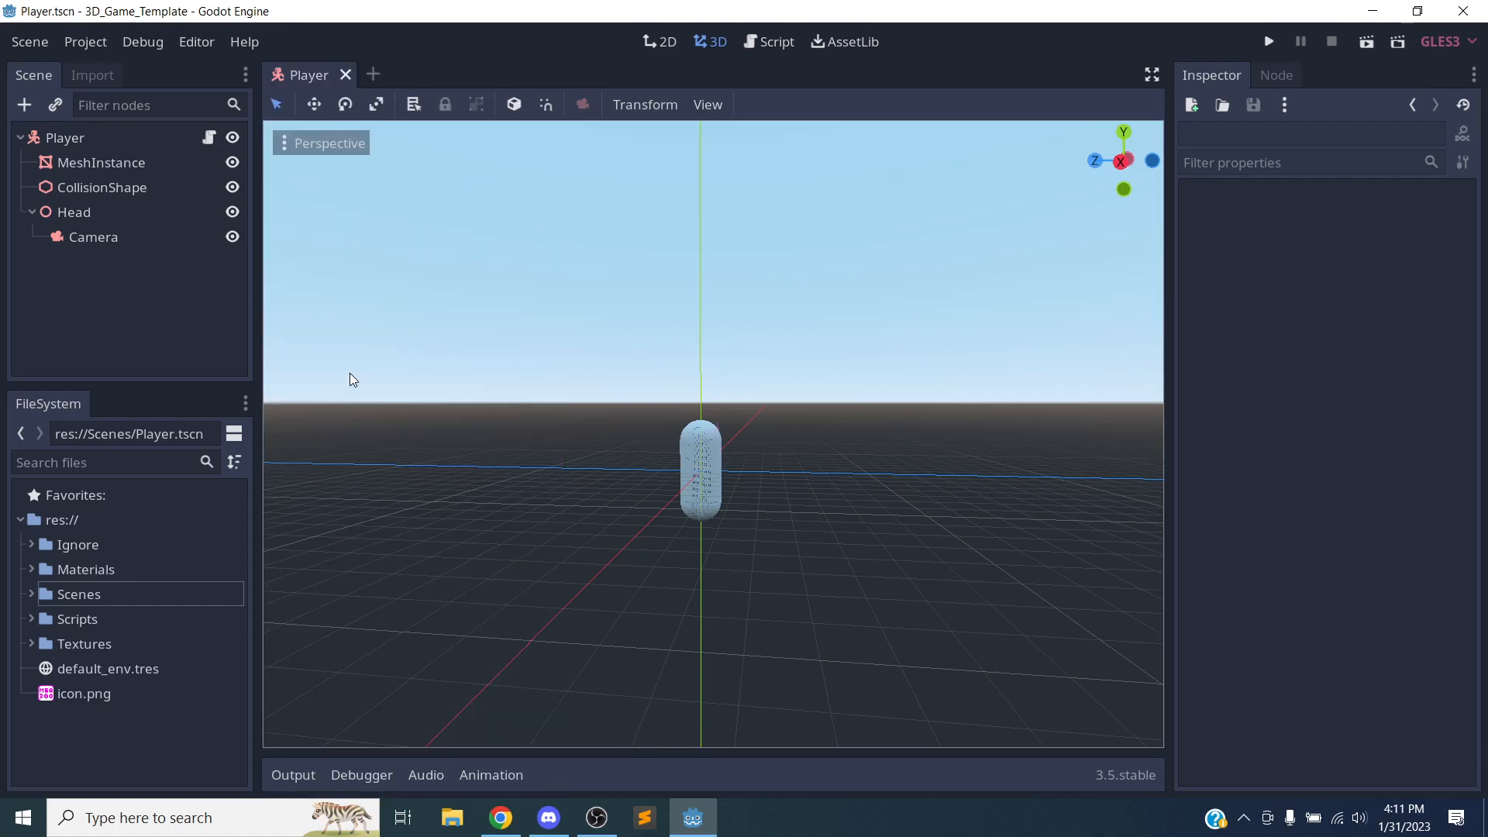
pyautogui.click(325, 152)
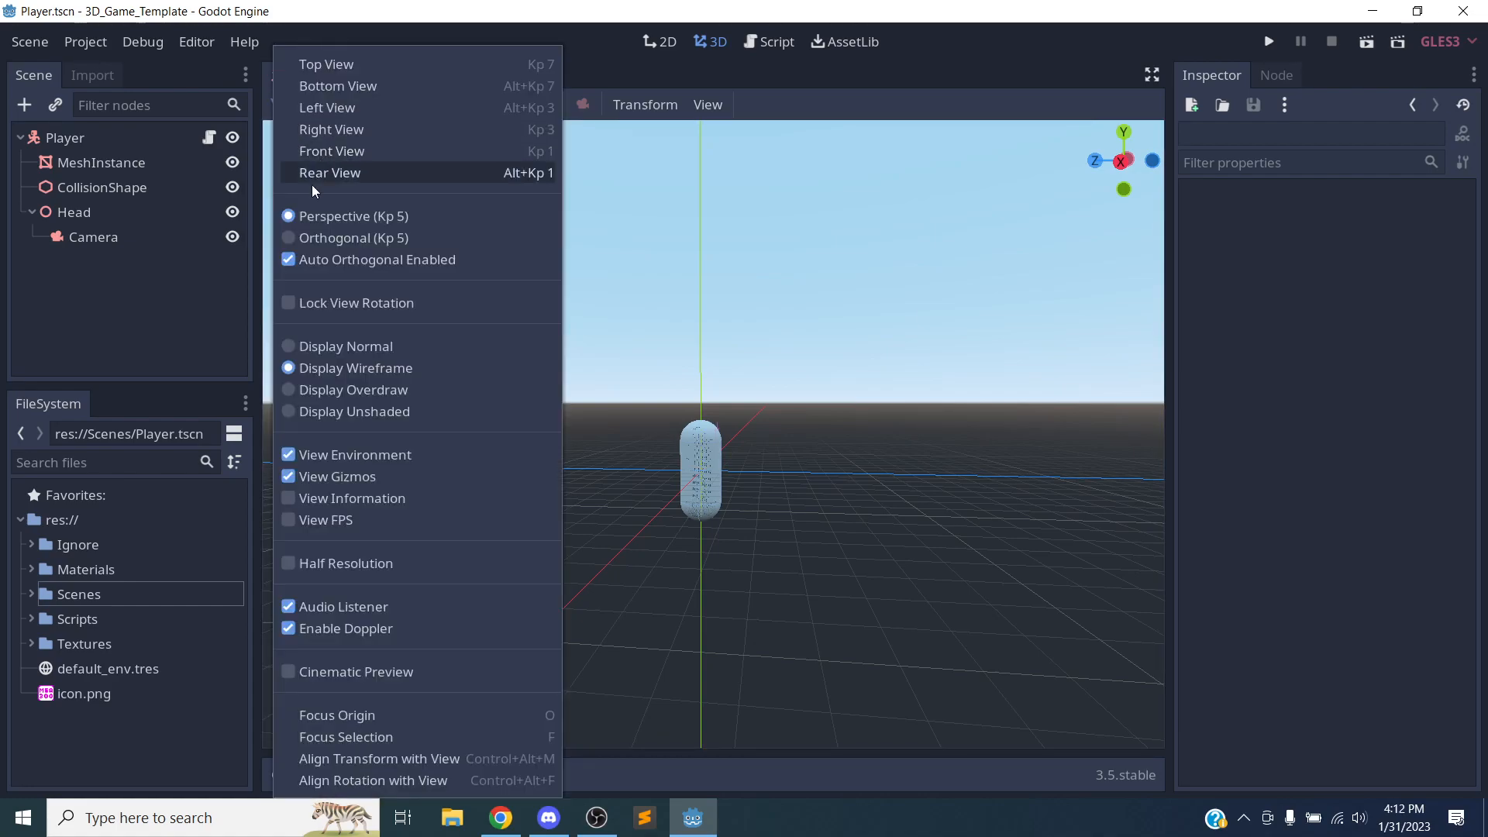
pyautogui.click(319, 384)
pyautogui.click(326, 146)
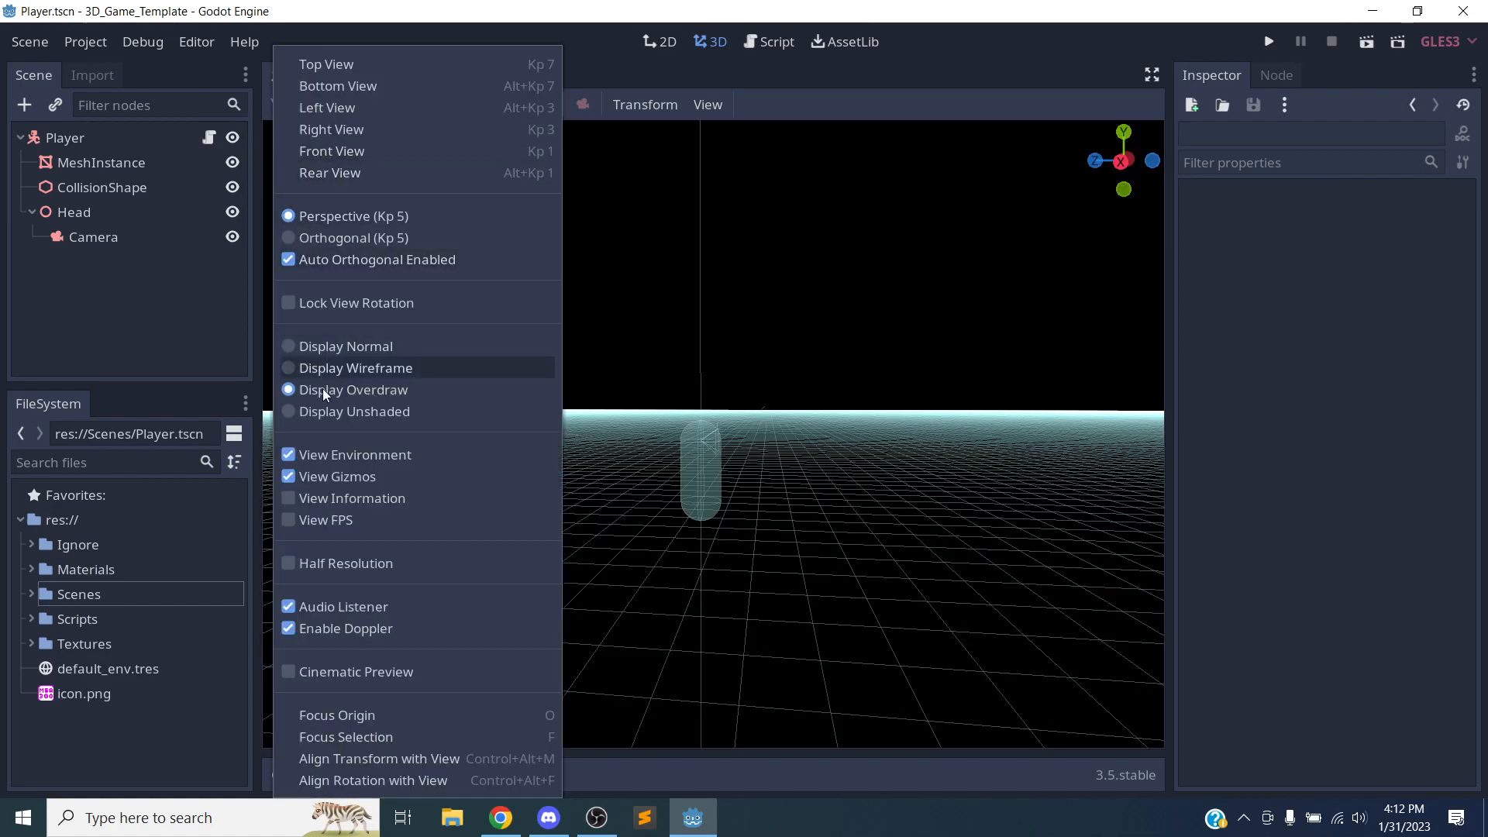
pyautogui.click(334, 418)
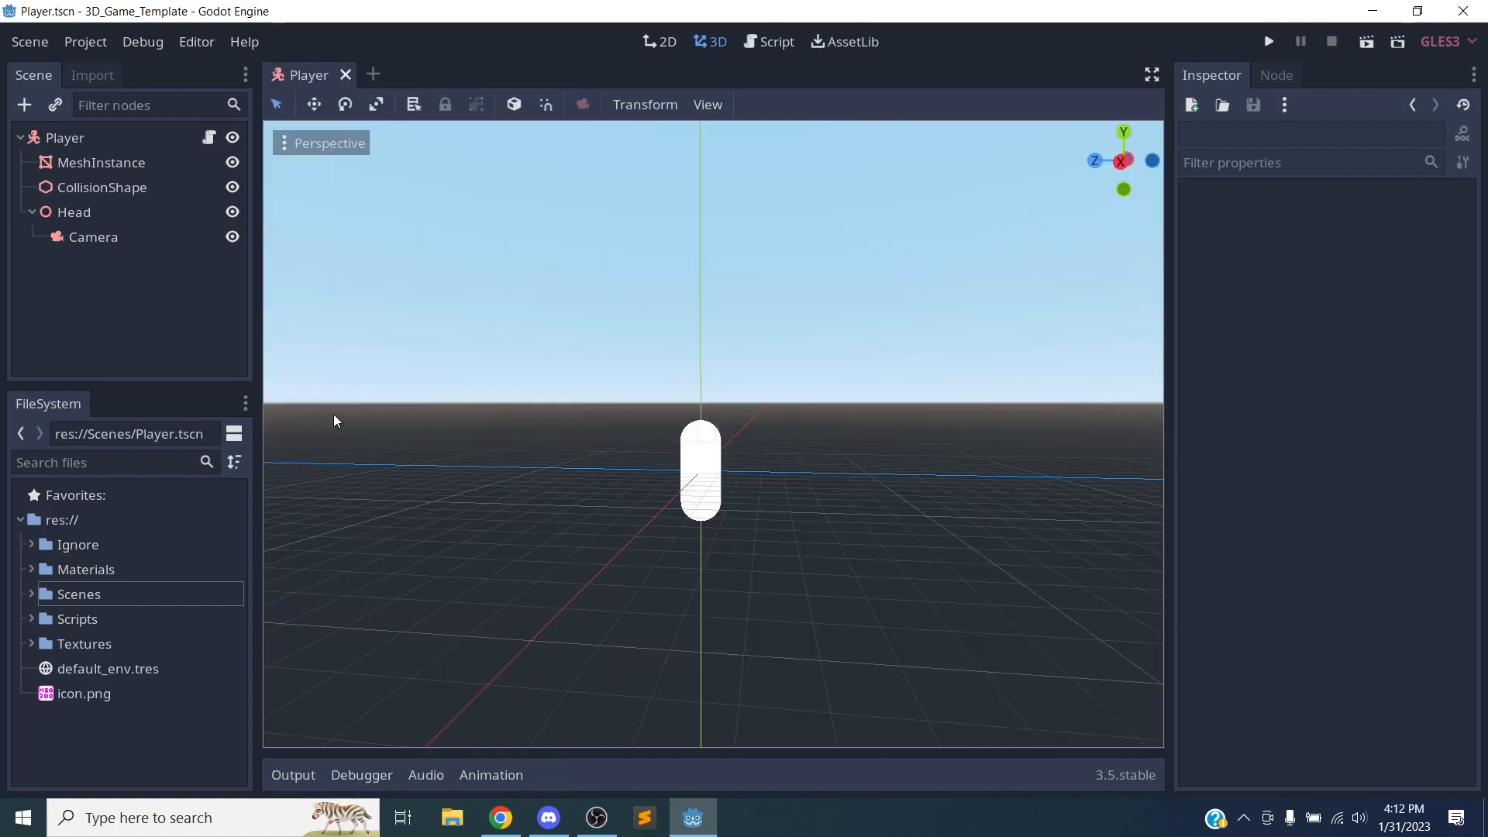
pyautogui.click(351, 145)
pyautogui.click(335, 341)
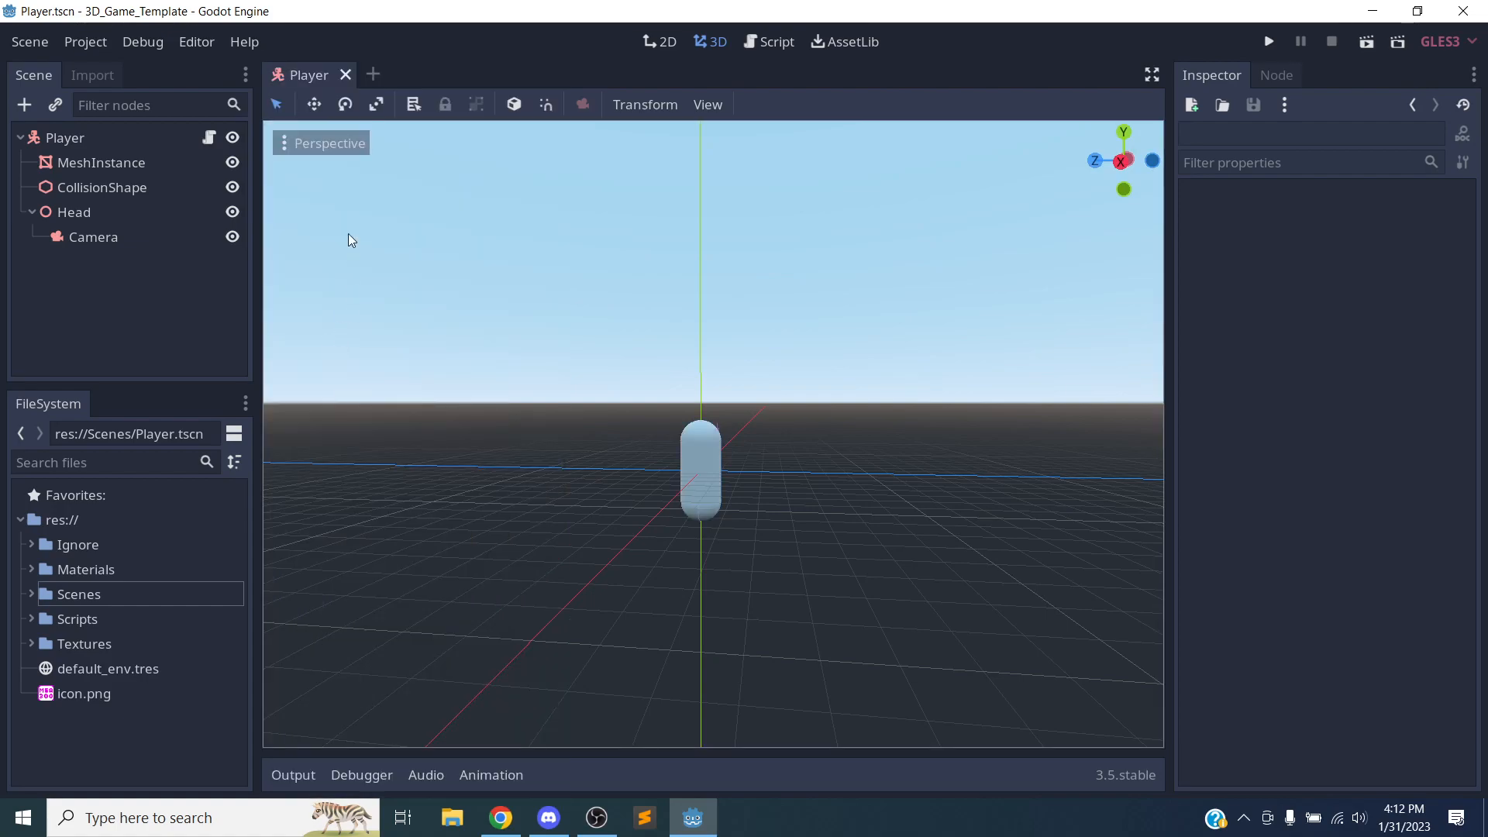
# Step: Turn on View Information for the viewport, orbit around the capsule, and turn it off again
pyautogui.click(330, 144)
pyautogui.click(330, 501)
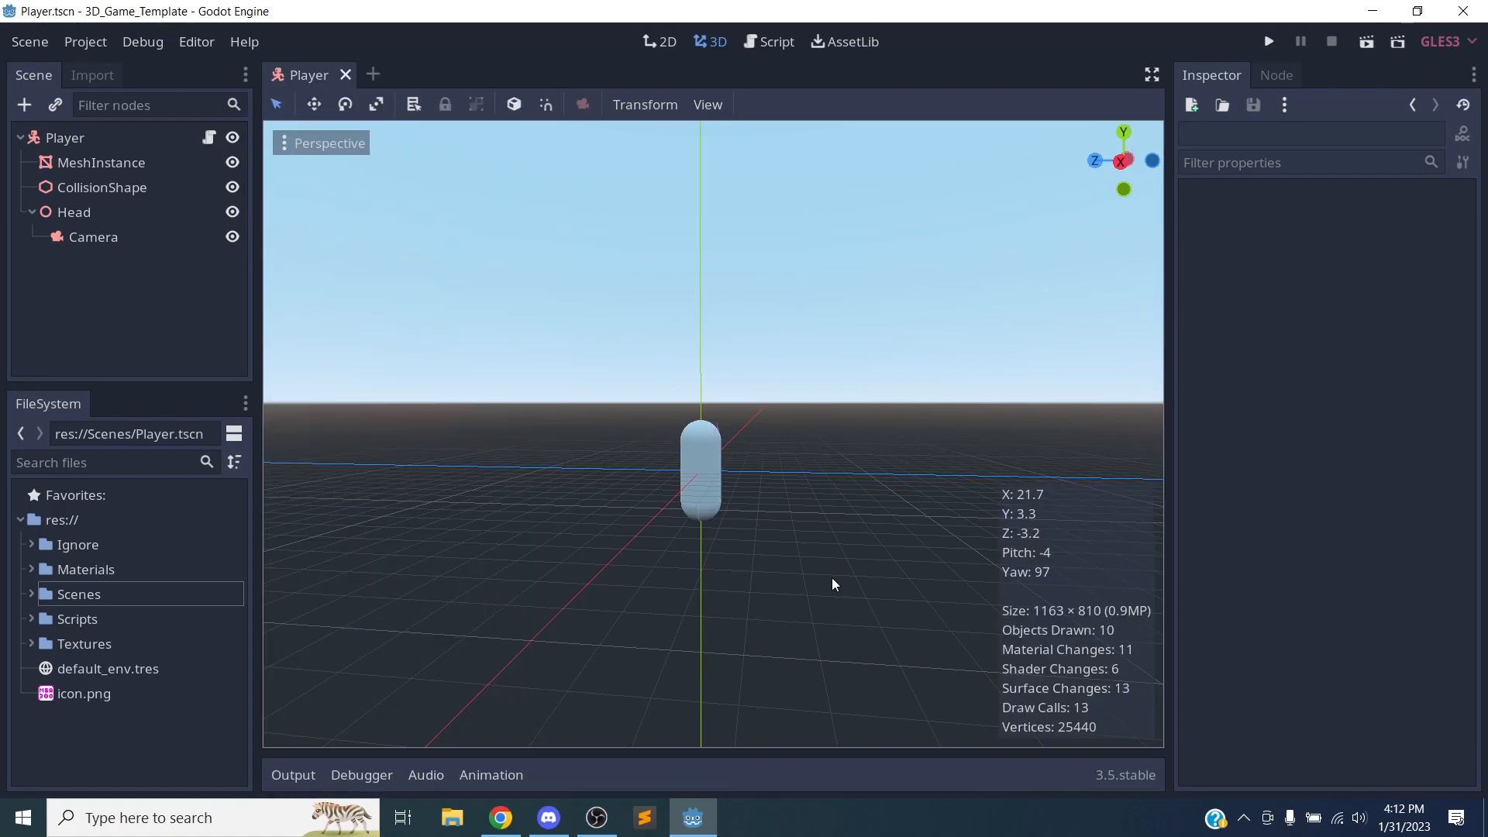
pyautogui.moveTo(1099, 572); pyautogui.dragTo(1044, 608, button='middle')
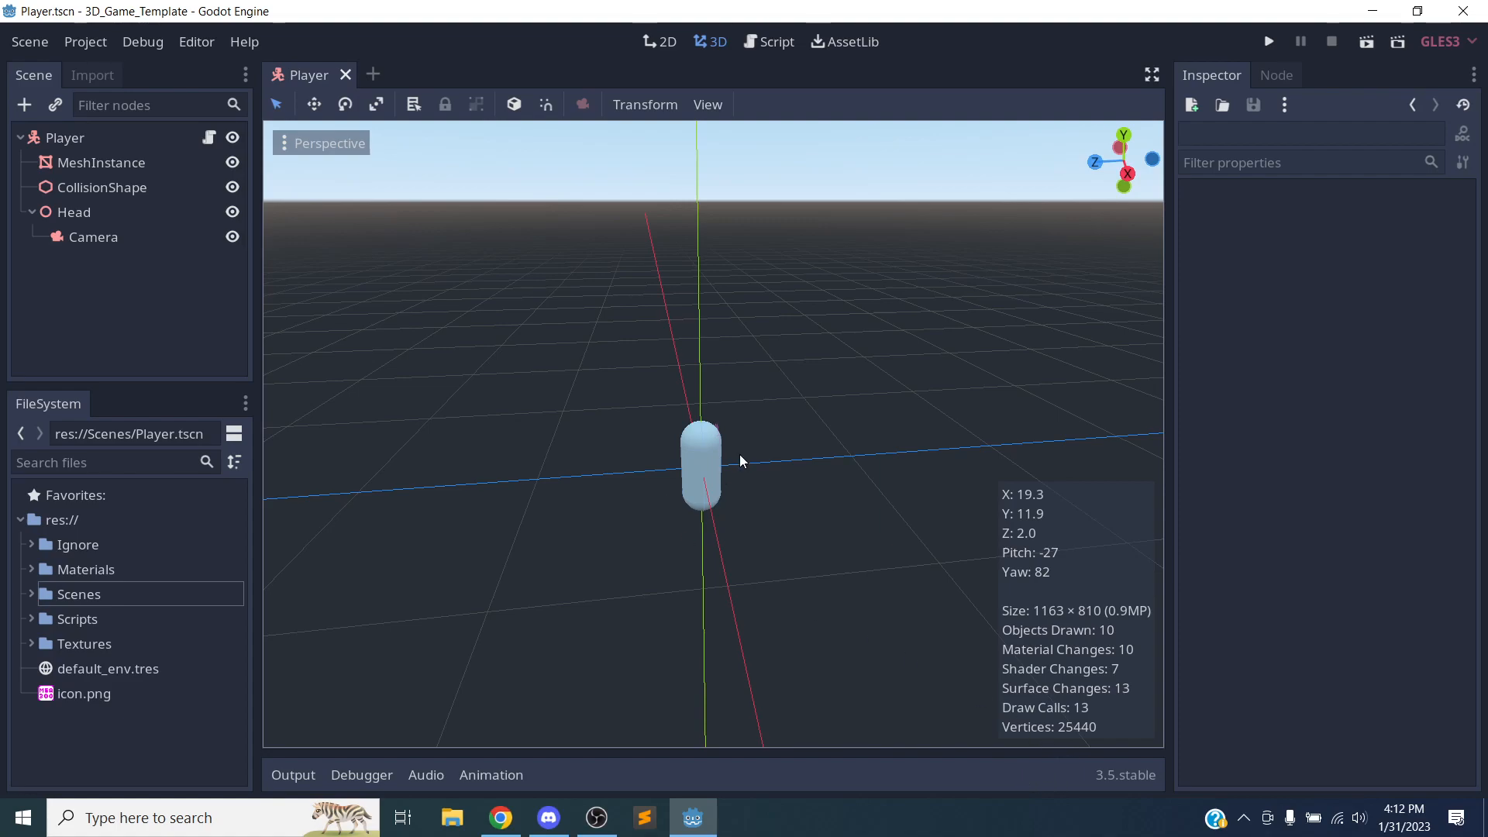
pyautogui.click(333, 146)
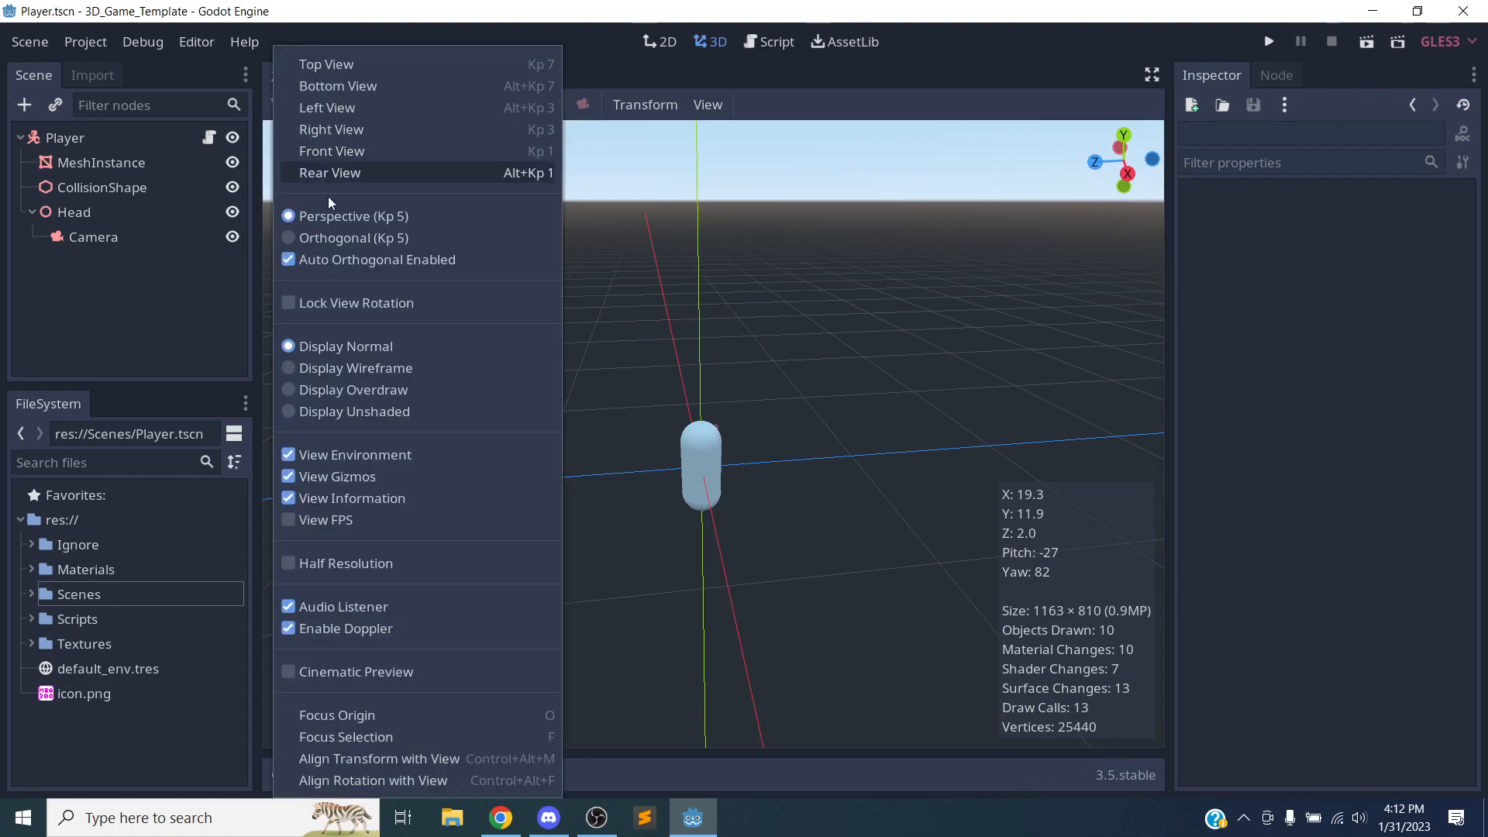
pyautogui.click(351, 494)
# Step: Turn on View FPS and view the capsule from above at close range
pyautogui.click(345, 148)
pyautogui.click(336, 516)
pyautogui.moveTo(335, 519); pyautogui.dragTo(523, 418, button='middle')
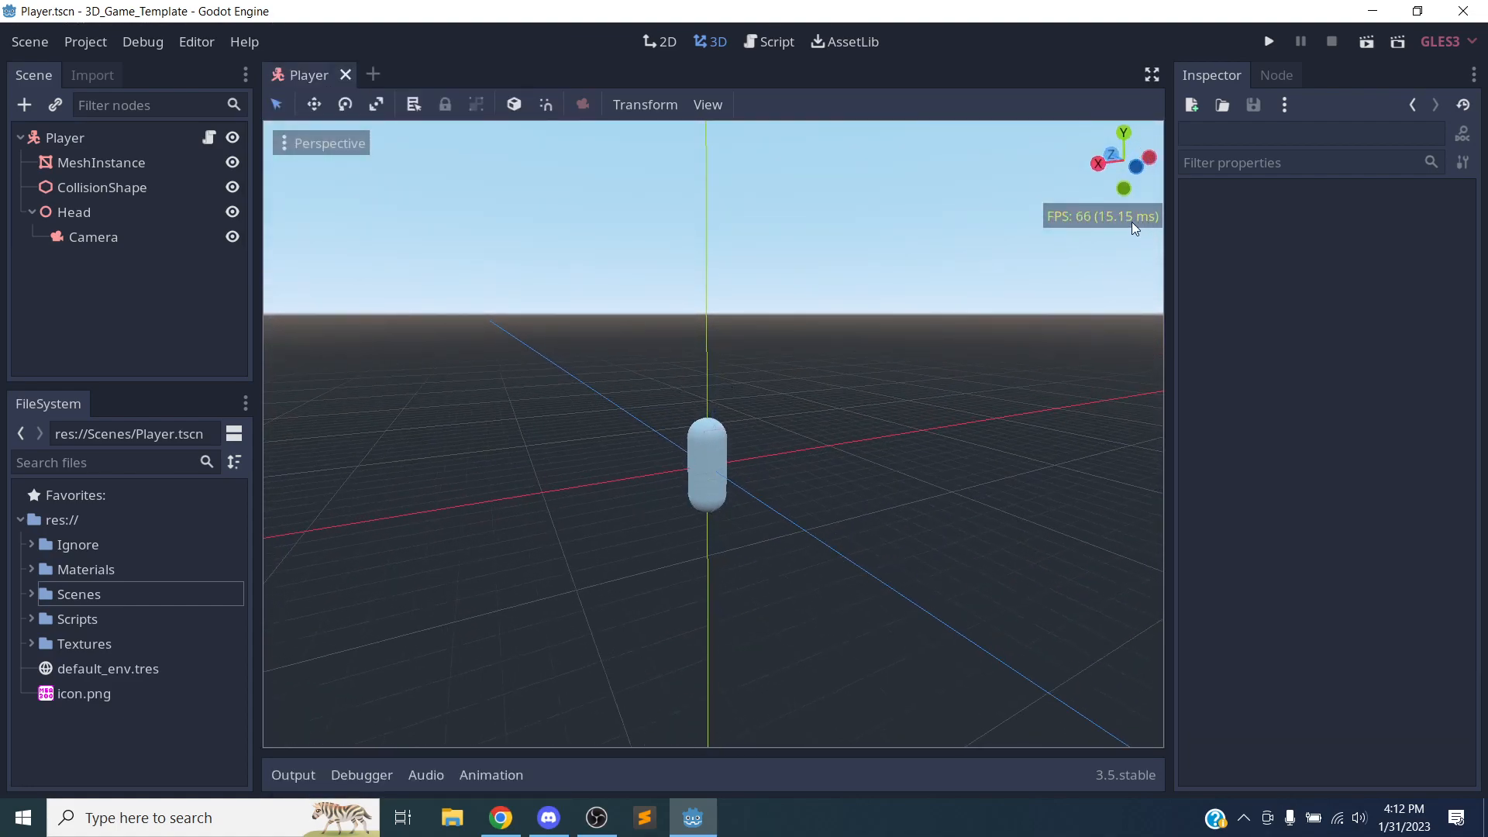
pyautogui.moveTo(1095, 245); pyautogui.dragTo(723, 481, button='middle')
pyautogui.scroll(-3, 720, 480)
pyautogui.scroll(12, 721, 478)
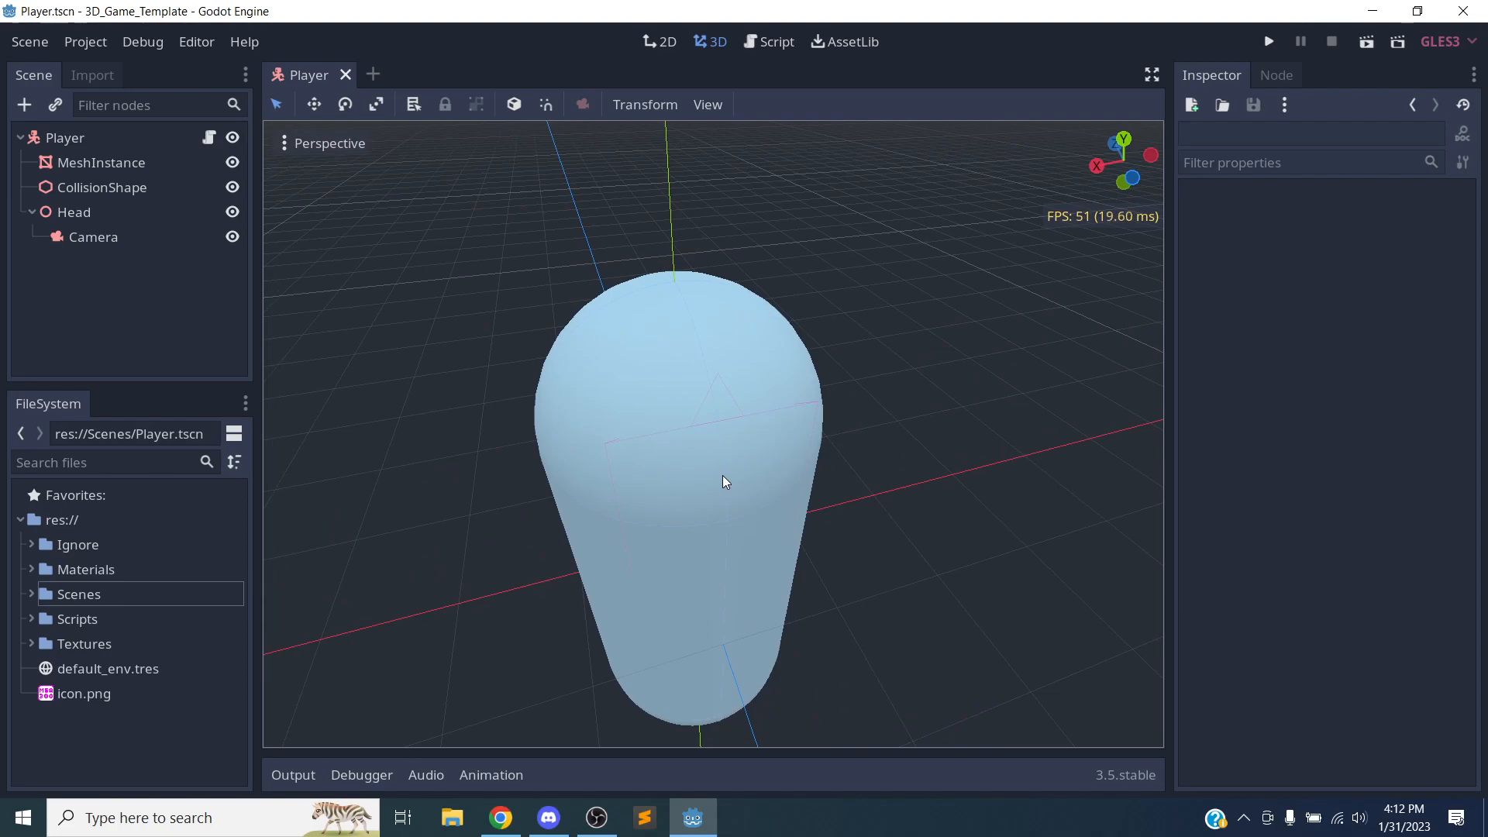
# Step: Switch to the front view in perspective projection and turn off View FPS
pyautogui.press('KP_1')
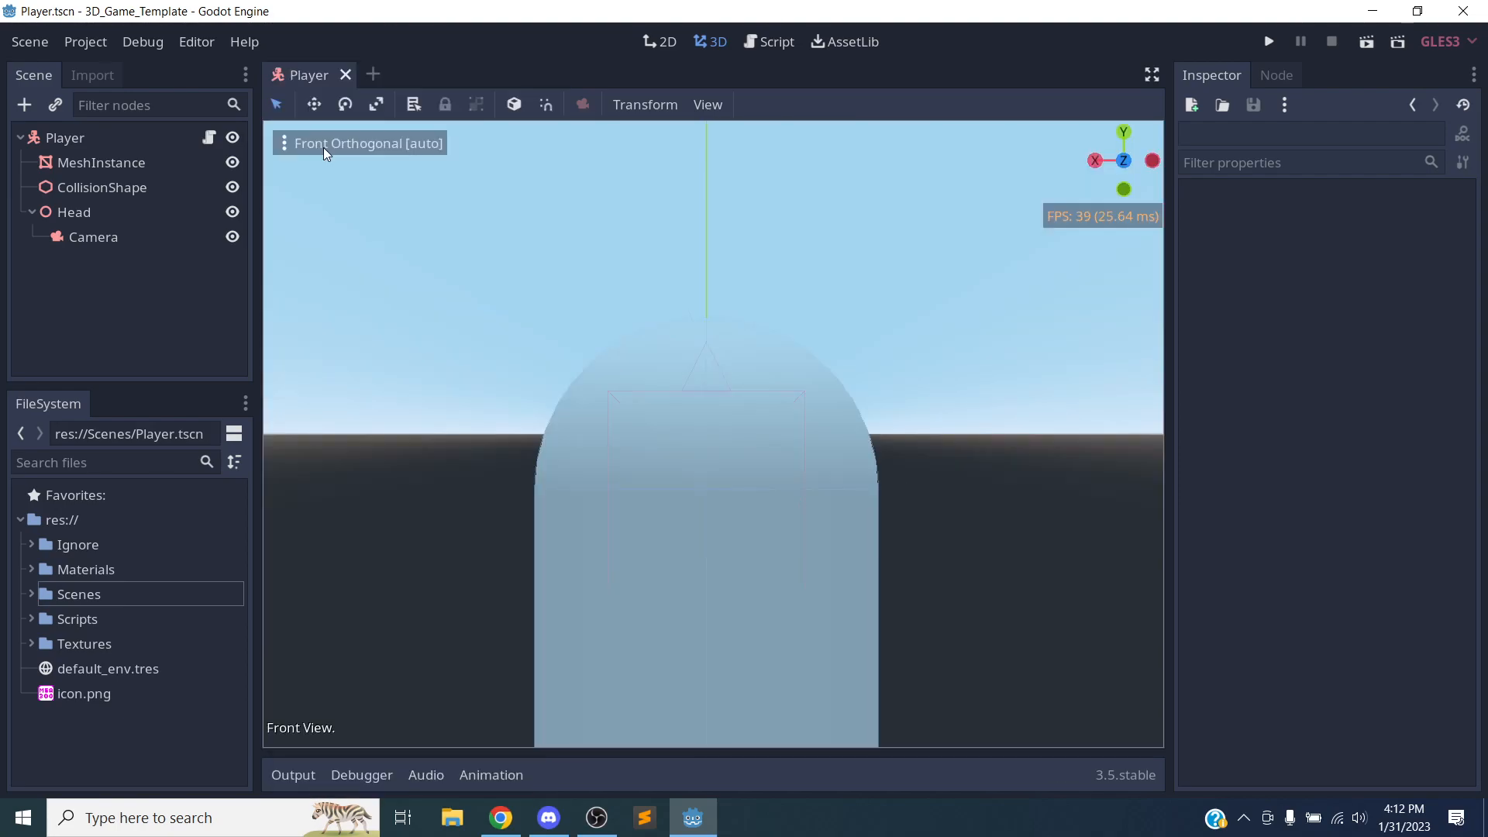
pyautogui.click(347, 146)
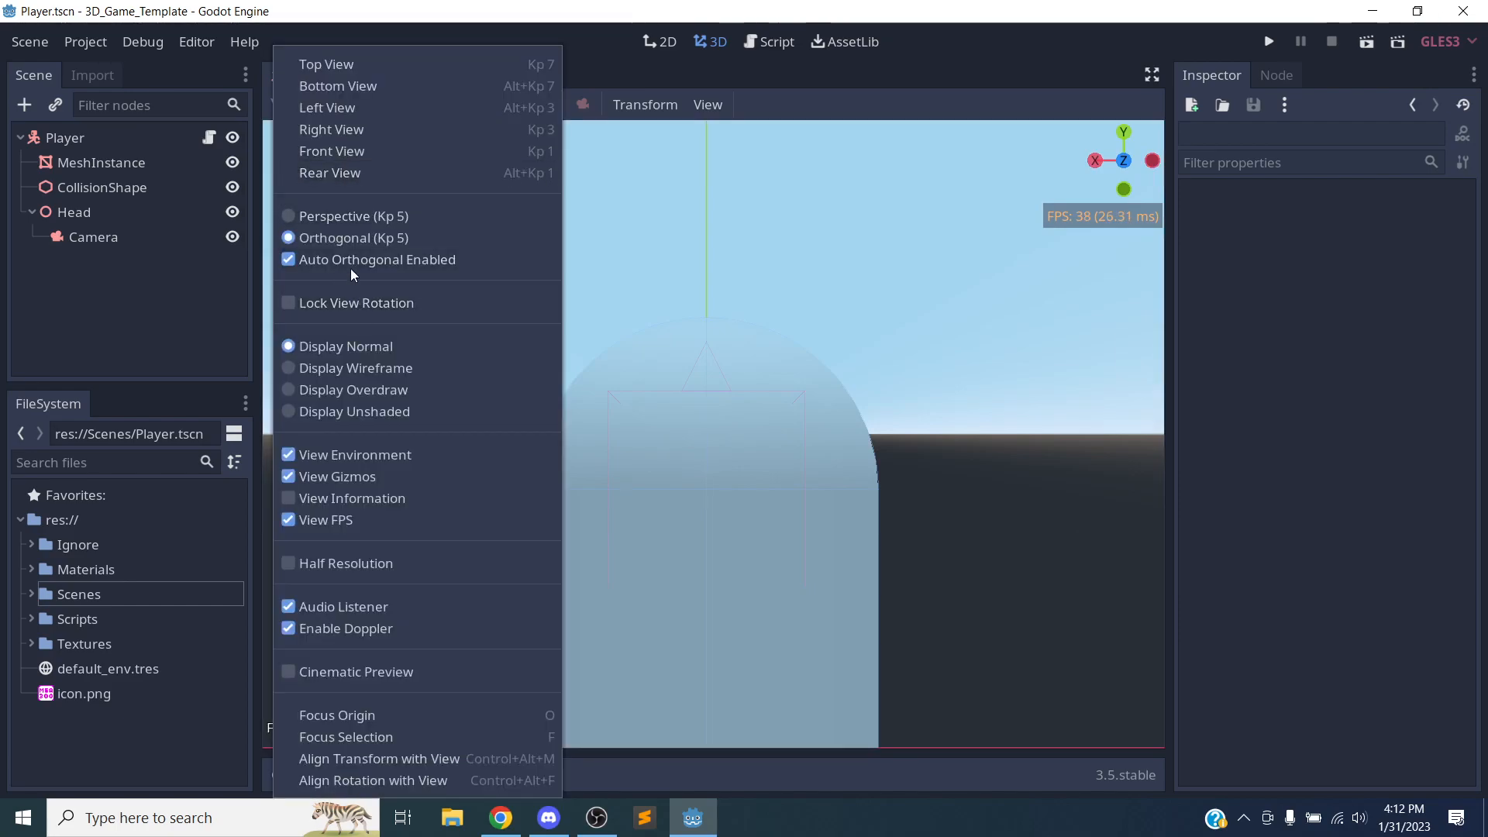
pyautogui.click(364, 213)
pyautogui.click(341, 145)
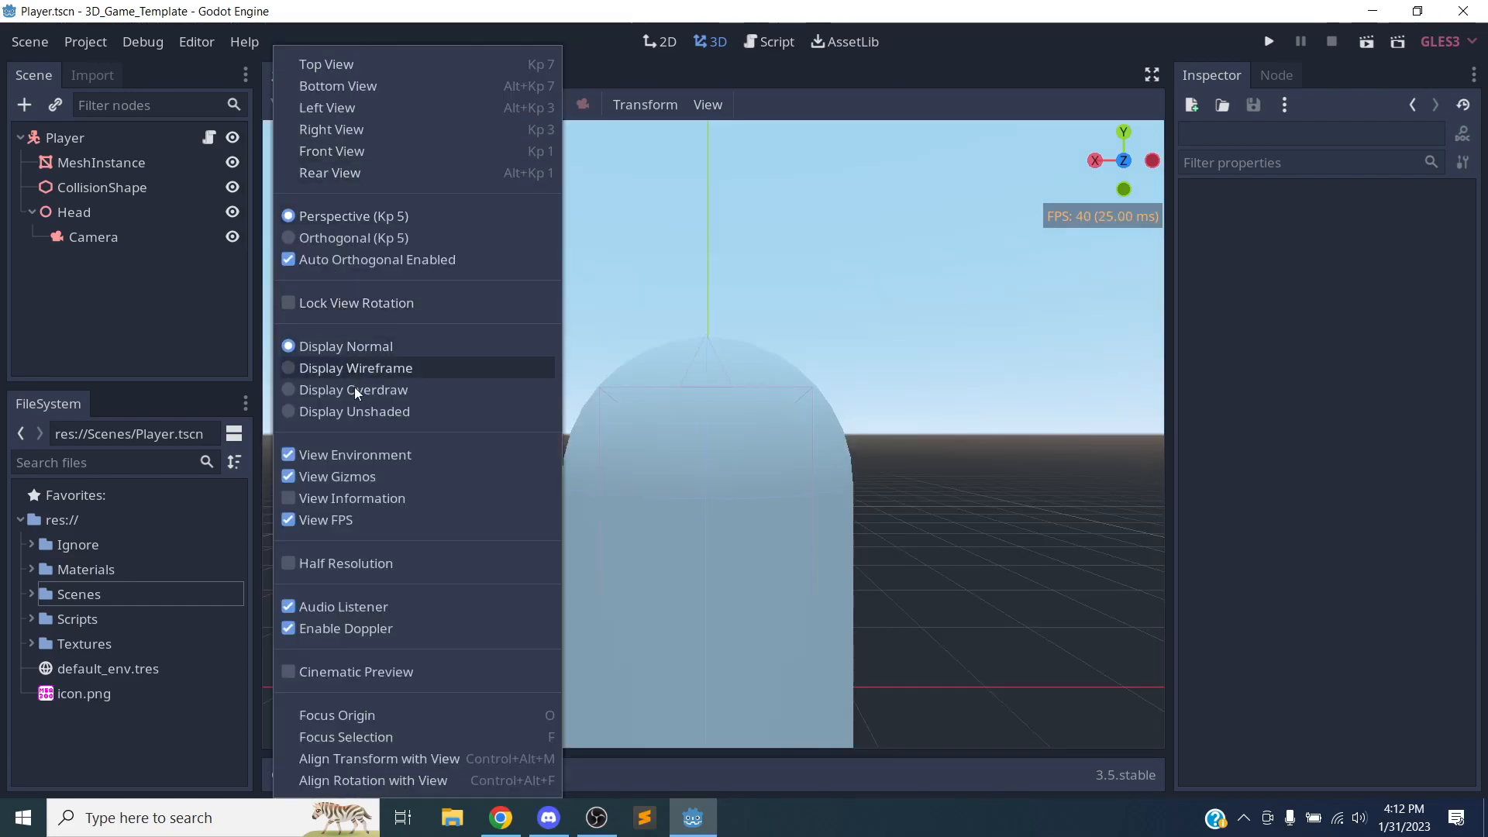
pyautogui.click(328, 518)
# Step: Try hiding the environment and the gizmos while viewing the capsule from above, and turn View Environment back on
pyautogui.click(345, 146)
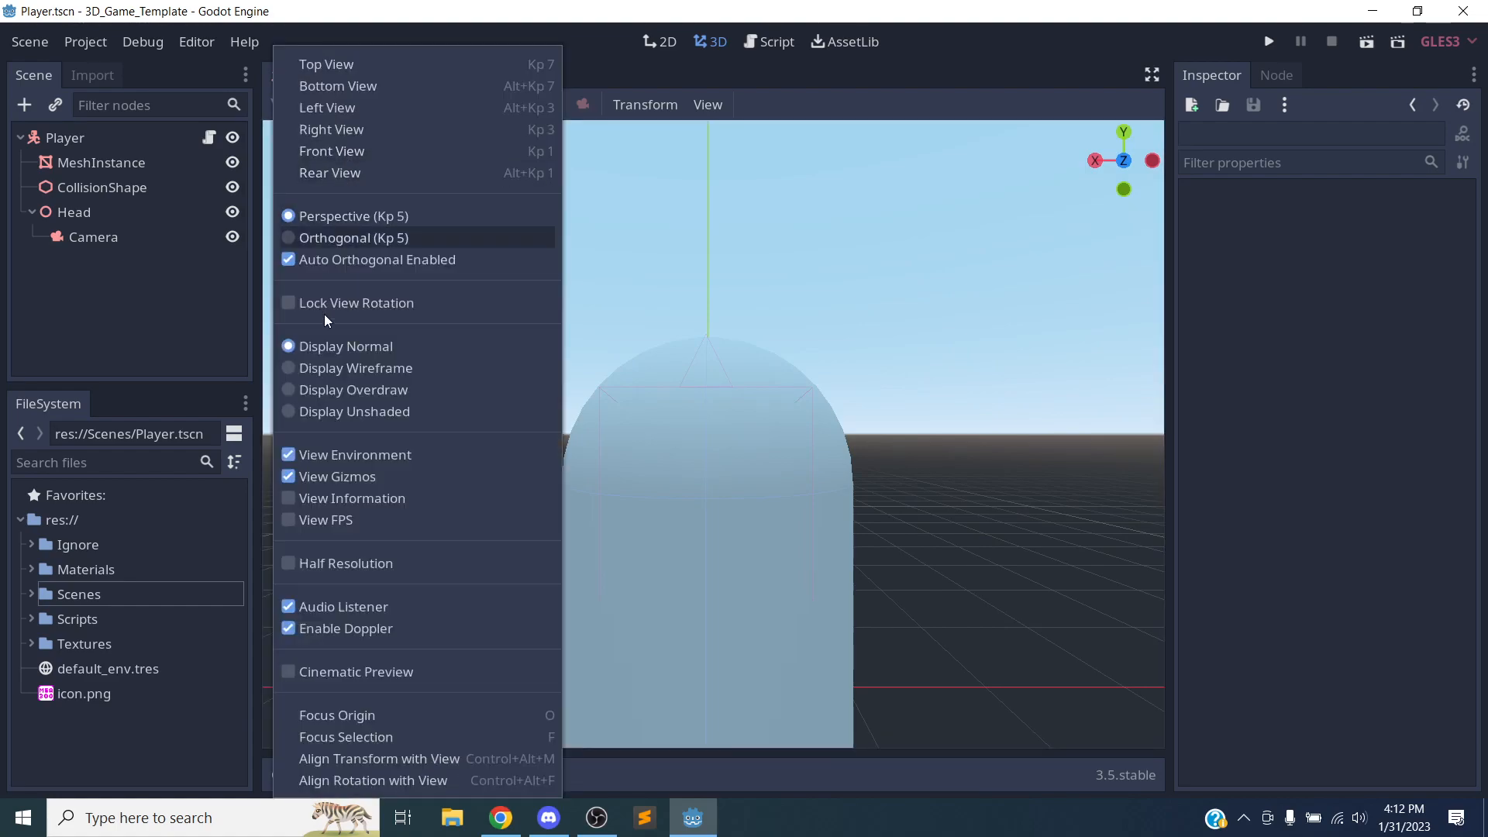
pyautogui.click(315, 466)
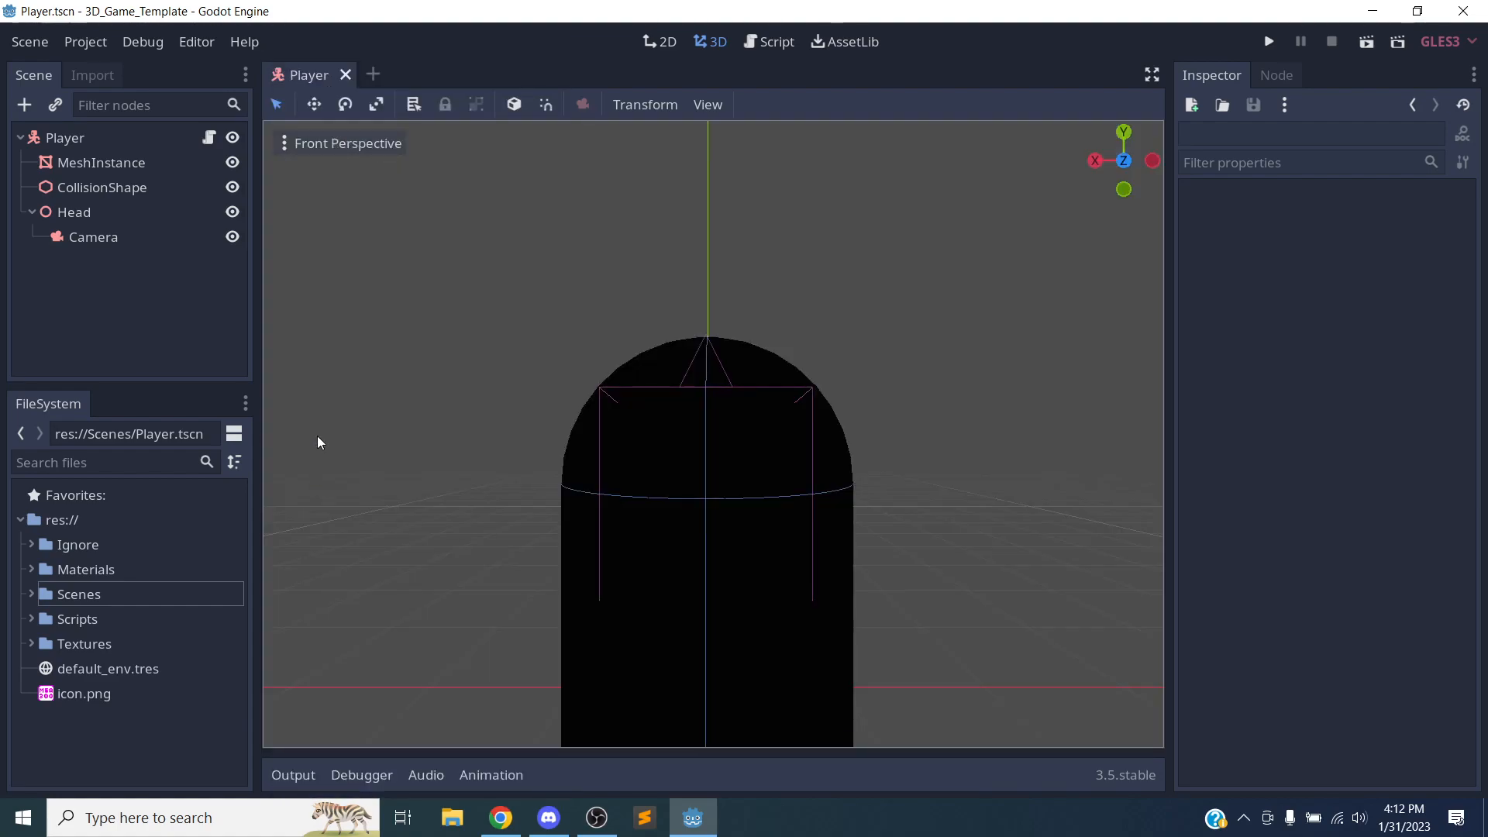
pyautogui.click(350, 148)
pyautogui.click(300, 475)
pyautogui.moveTo(338, 450); pyautogui.dragTo(682, 458, button='middle')
pyautogui.scroll(-4, 681, 458)
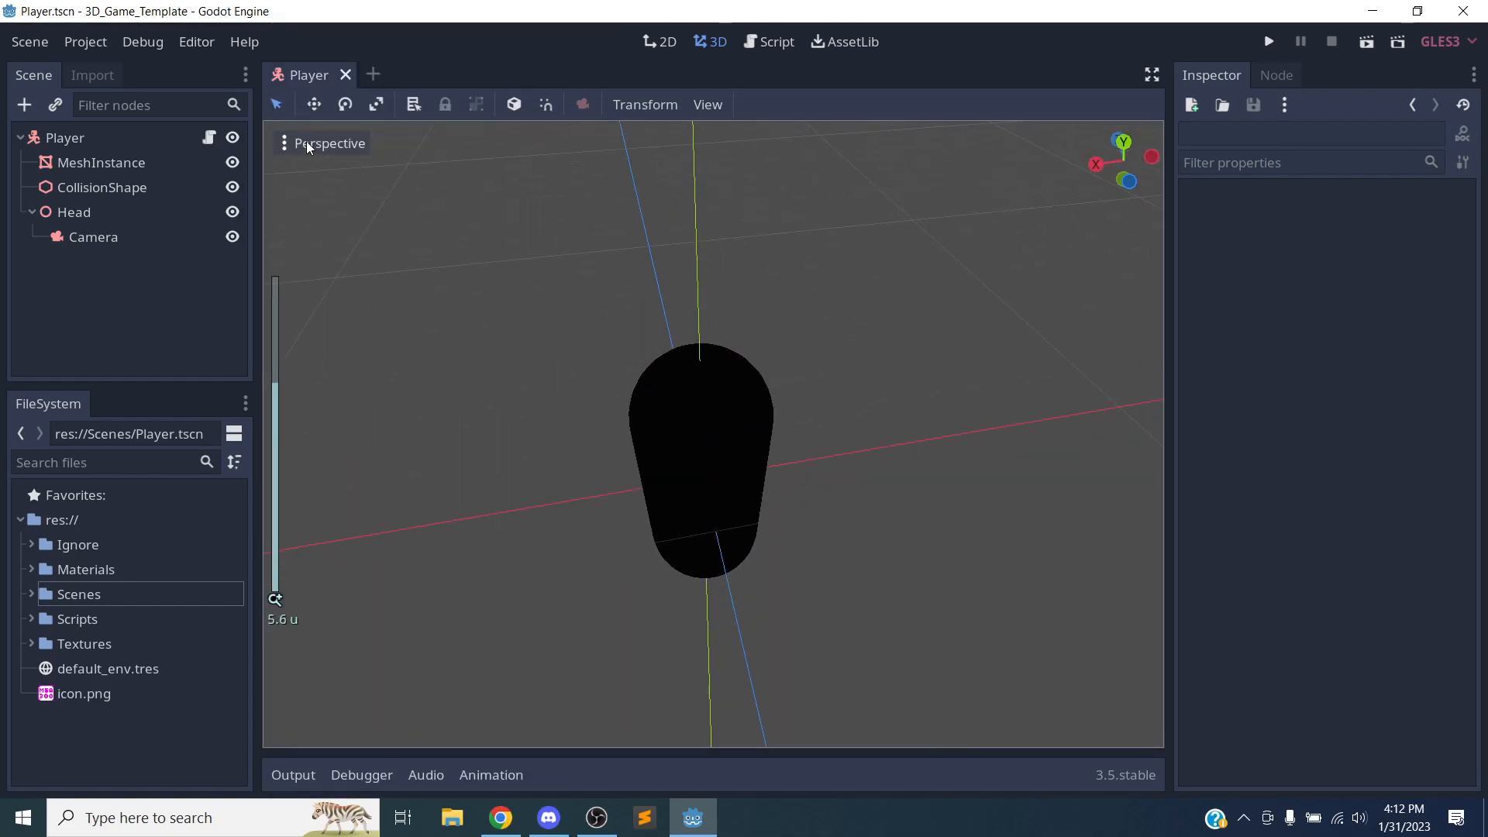
pyautogui.click(307, 147)
pyautogui.click(317, 457)
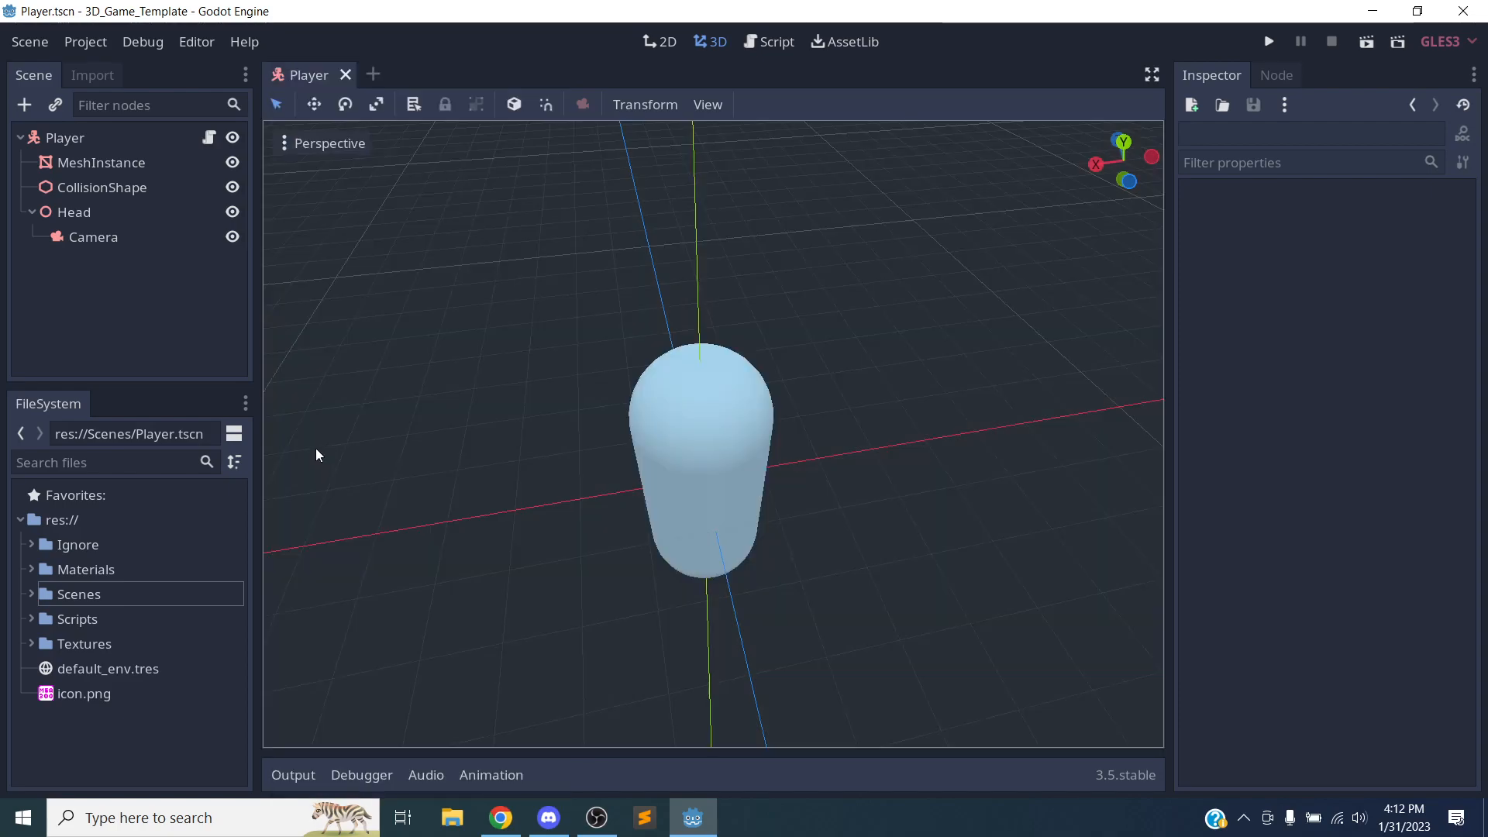
# Step: Set the viewport to the front orthogonal view and turn View Gizmos back on
pyautogui.click(311, 148)
pyautogui.click(337, 273)
pyautogui.click(281, 141)
pyautogui.click(284, 147)
pyautogui.click(284, 147)
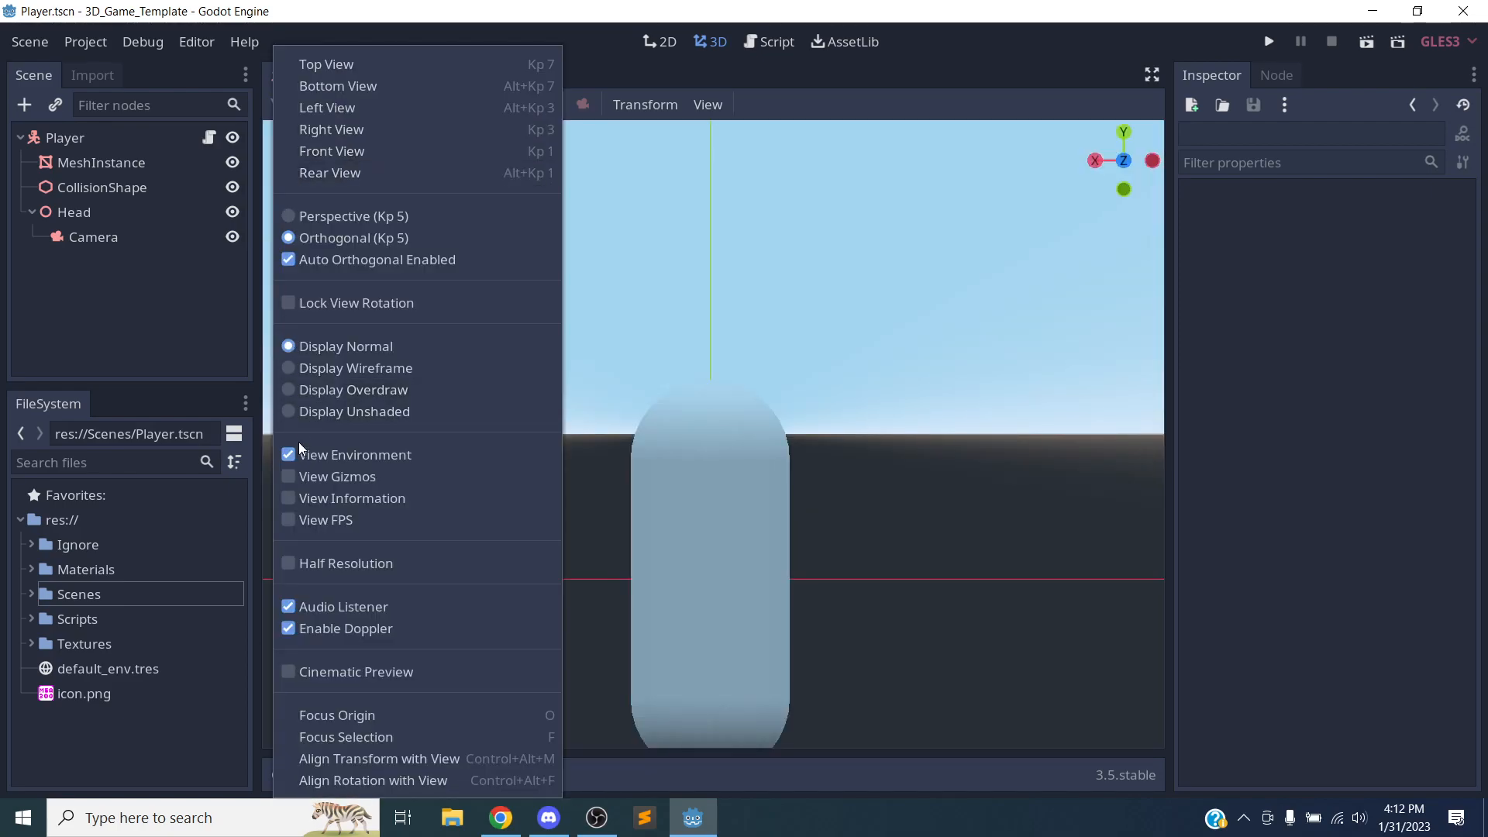
pyautogui.click(297, 476)
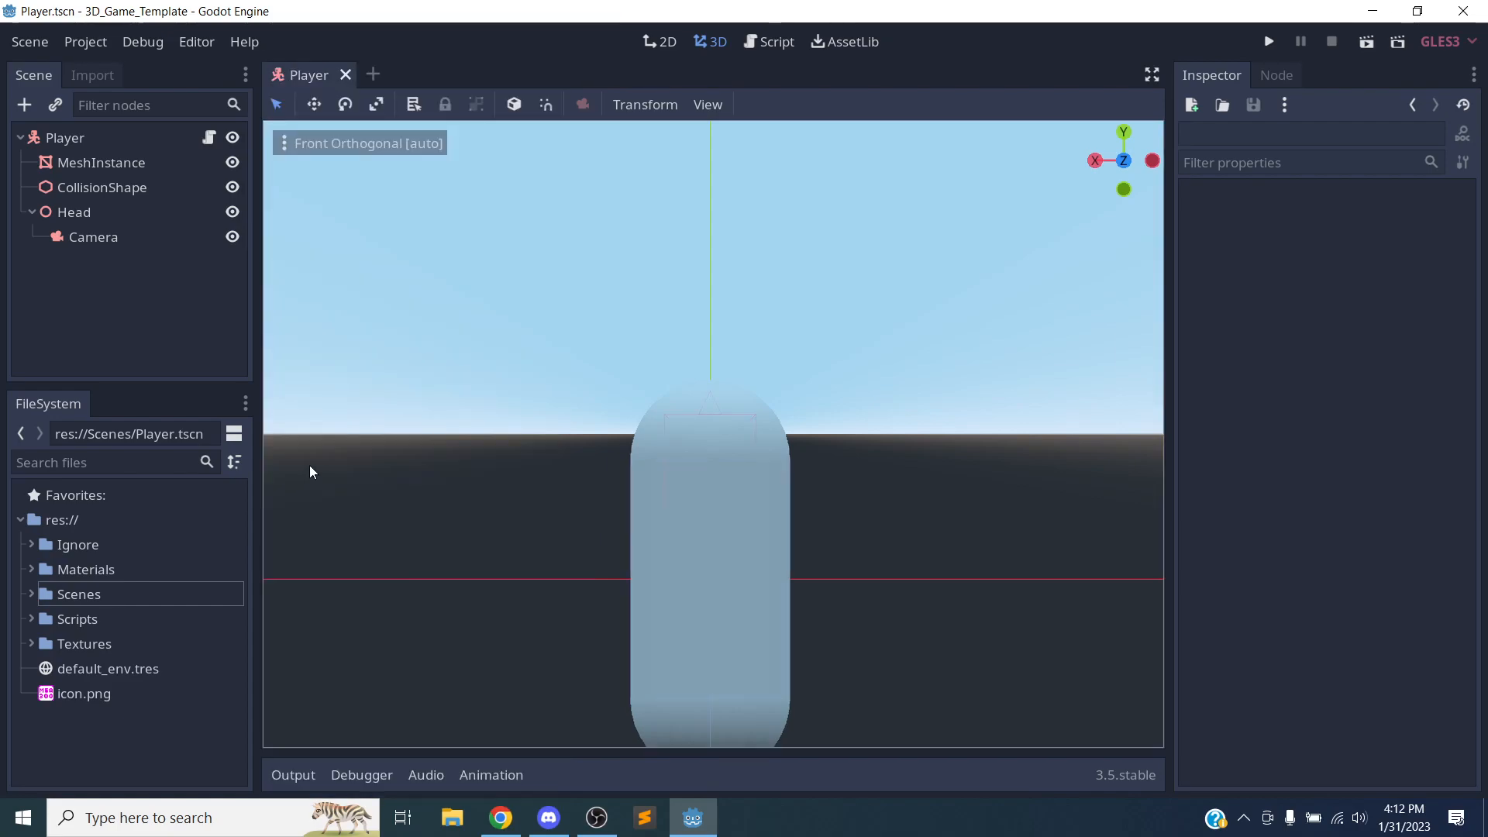
# Step: Try rendering the viewport at half resolution to compare the capsule at different distances, and turn Half Resolution back off
pyautogui.click(295, 147)
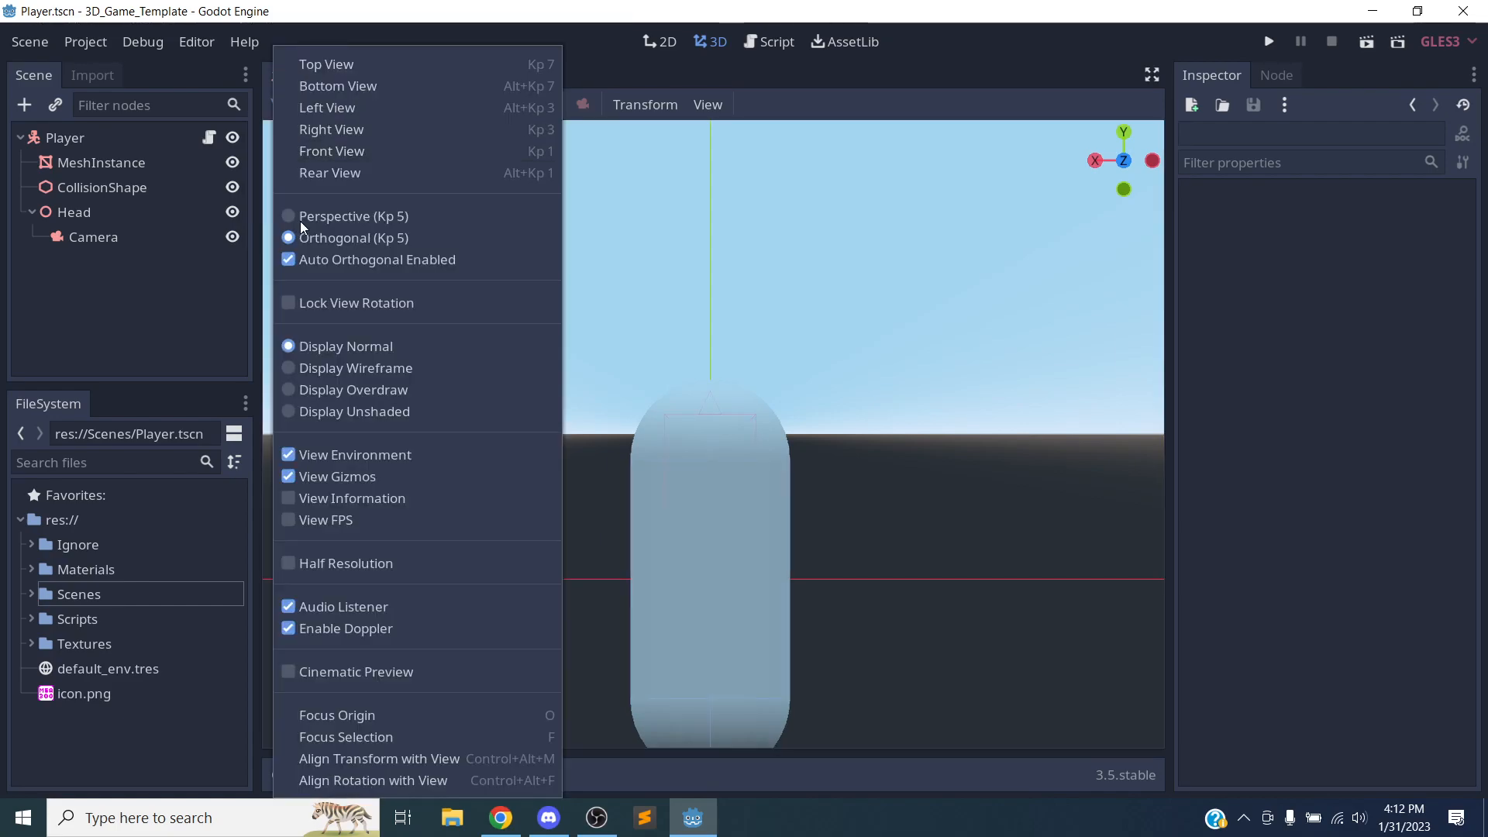
pyautogui.click(287, 566)
pyautogui.moveTo(610, 299); pyautogui.dragTo(528, 293, button='middle')
pyautogui.scroll(-7, 569, 393)
pyautogui.scroll(-12, 570, 392)
pyautogui.scroll(8, 565, 380)
pyautogui.scroll(-2, 468, 389)
pyautogui.scroll(-9, 465, 381)
pyautogui.scroll(20, 497, 372)
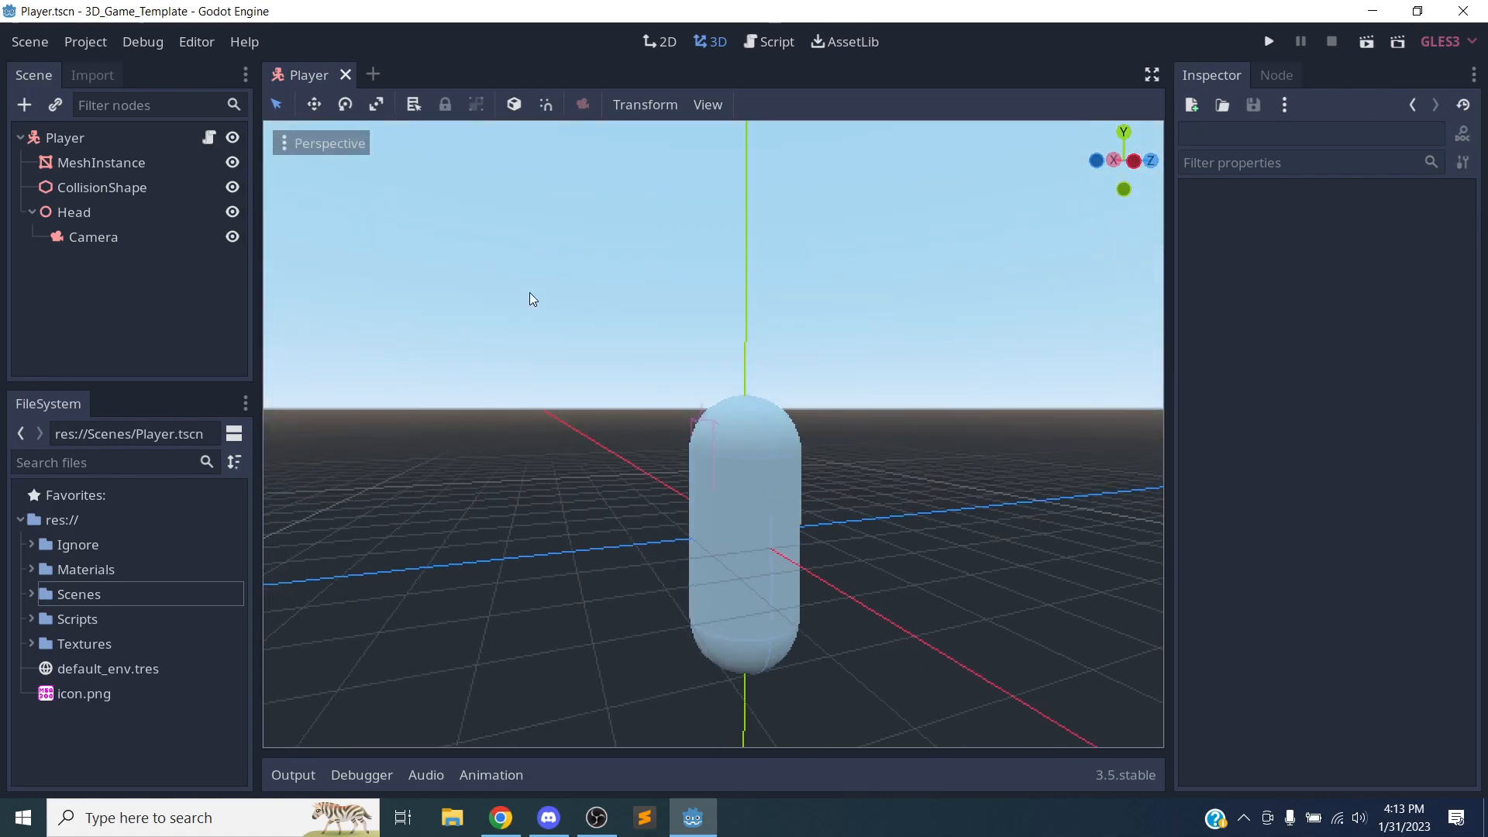
pyautogui.moveTo(612, 568); pyautogui.dragTo(687, 607, button='middle')
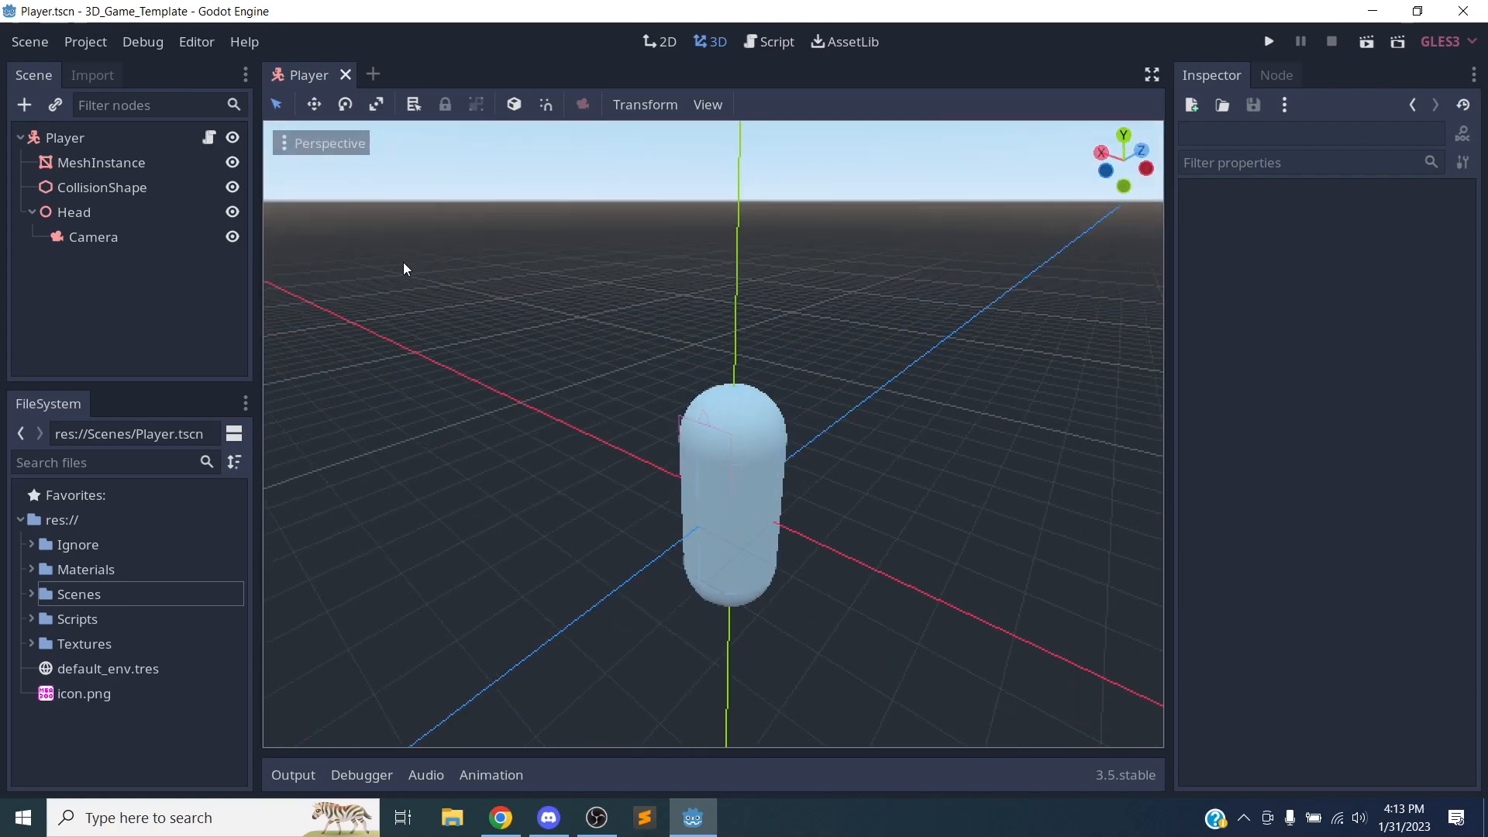
pyautogui.click(285, 144)
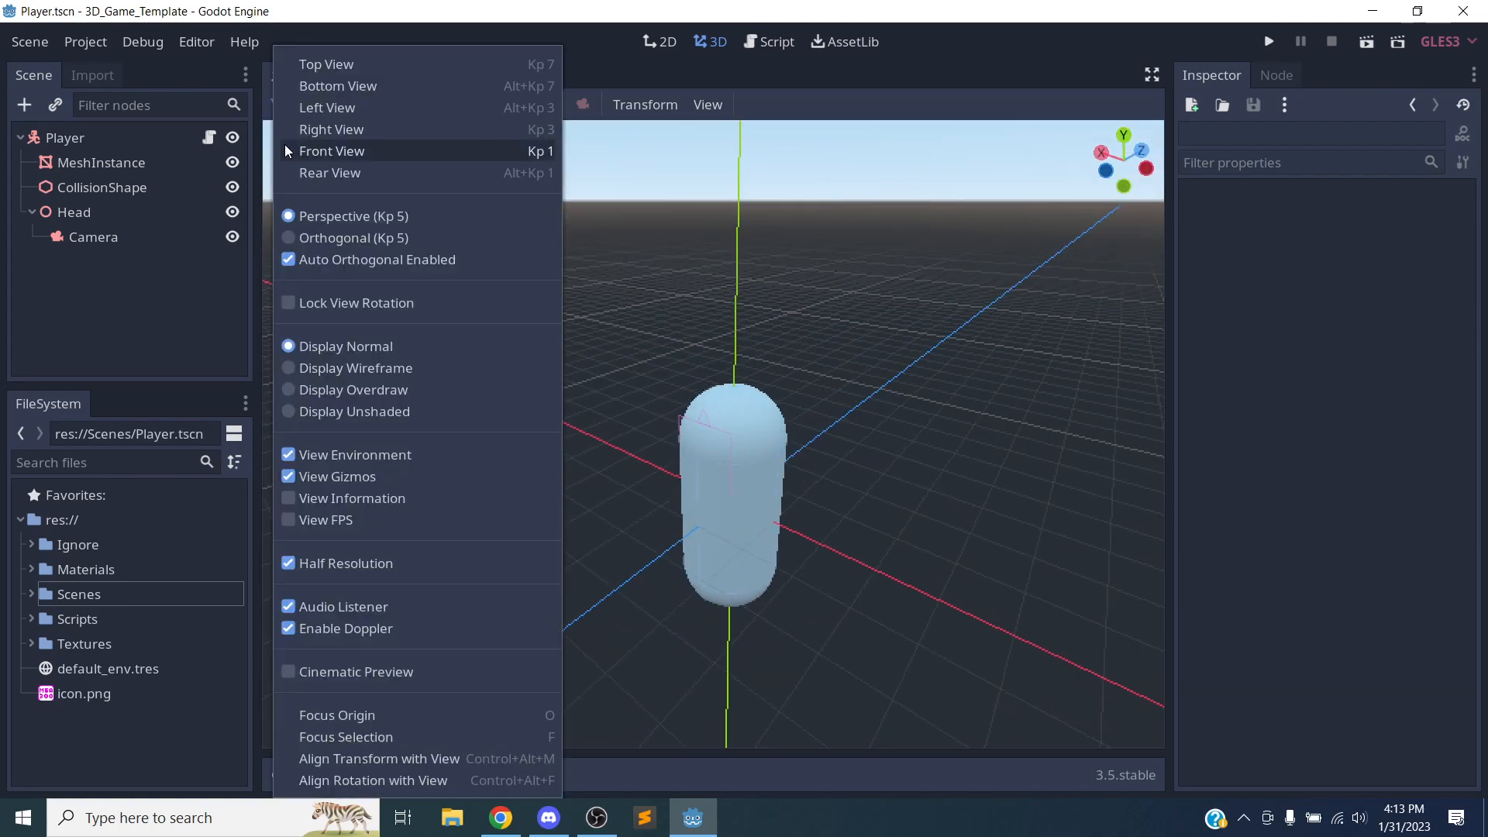
pyautogui.click(316, 556)
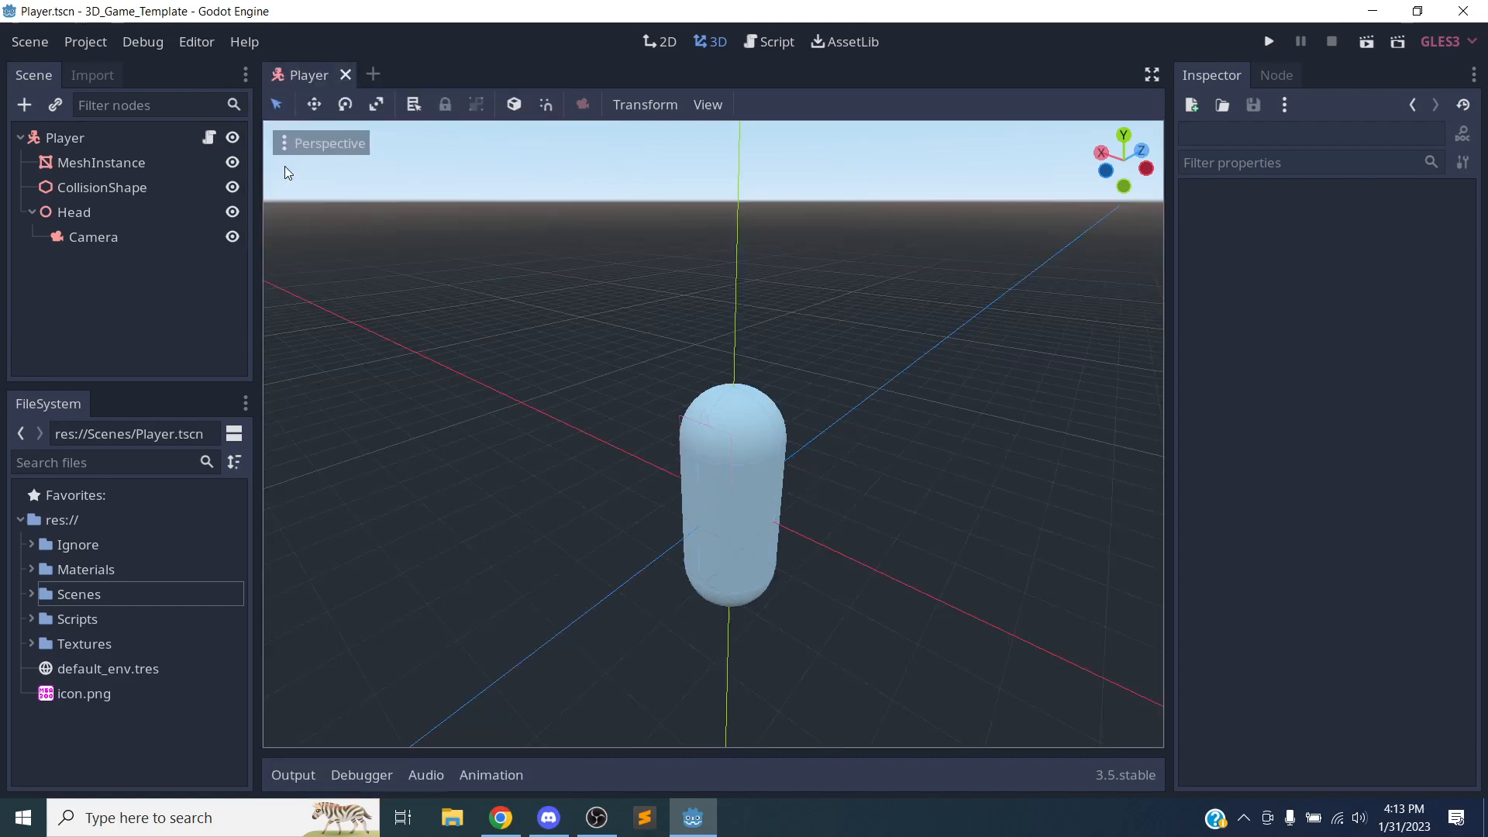
# Step: Switch to the front view, focus the viewport on the origin and orbit around the capsule
pyautogui.press('KP_1')
pyautogui.click(285, 145)
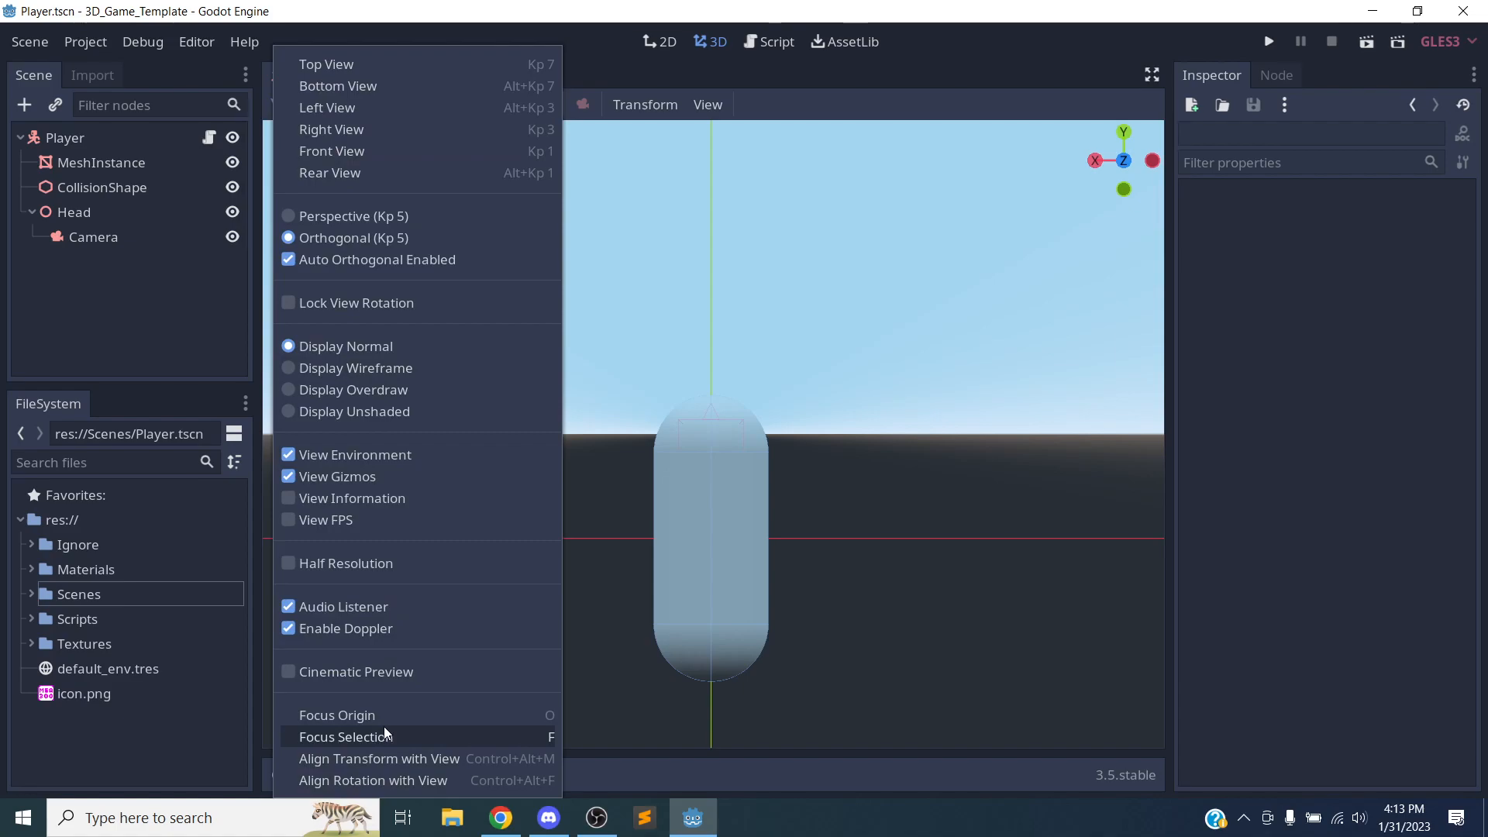
pyautogui.click(401, 715)
pyautogui.moveTo(718, 493); pyautogui.dragTo(610, 583, button='middle')
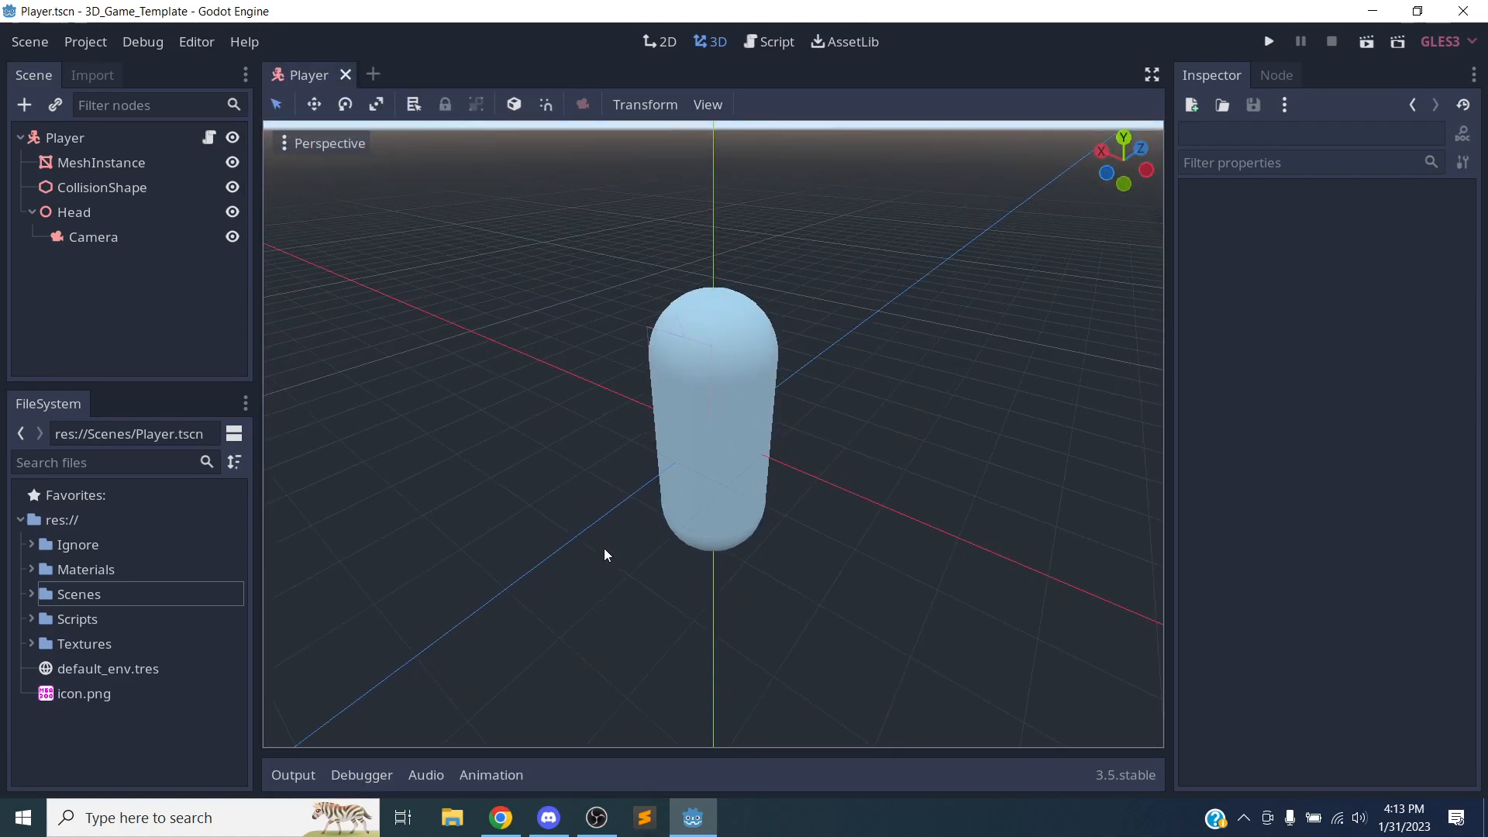
pyautogui.moveTo(530, 459); pyautogui.dragTo(993, 449, button='middle')
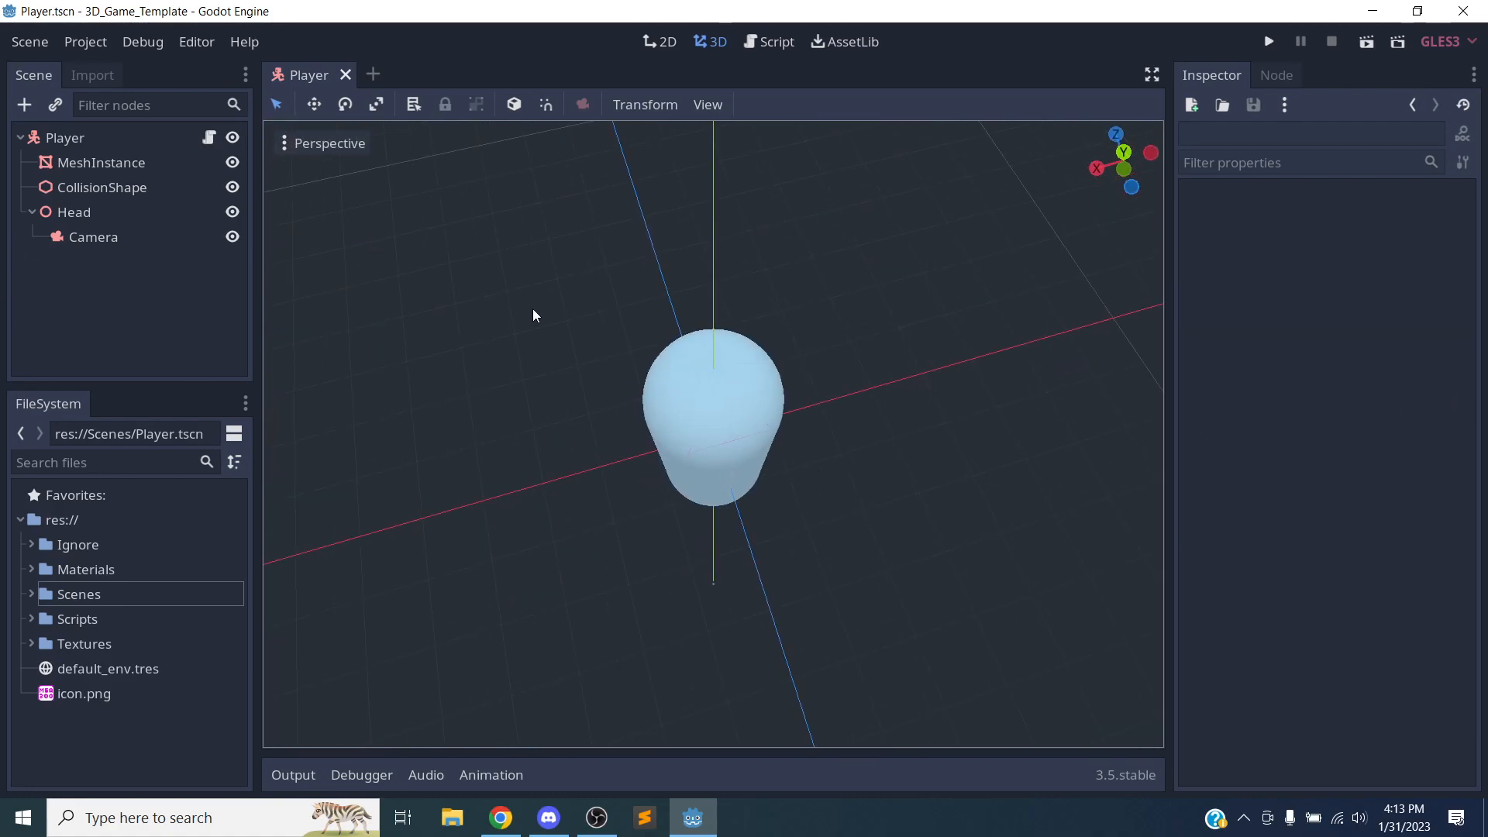
# Step: Select the Player root node and focus the viewport on it
pyautogui.click(51, 159)
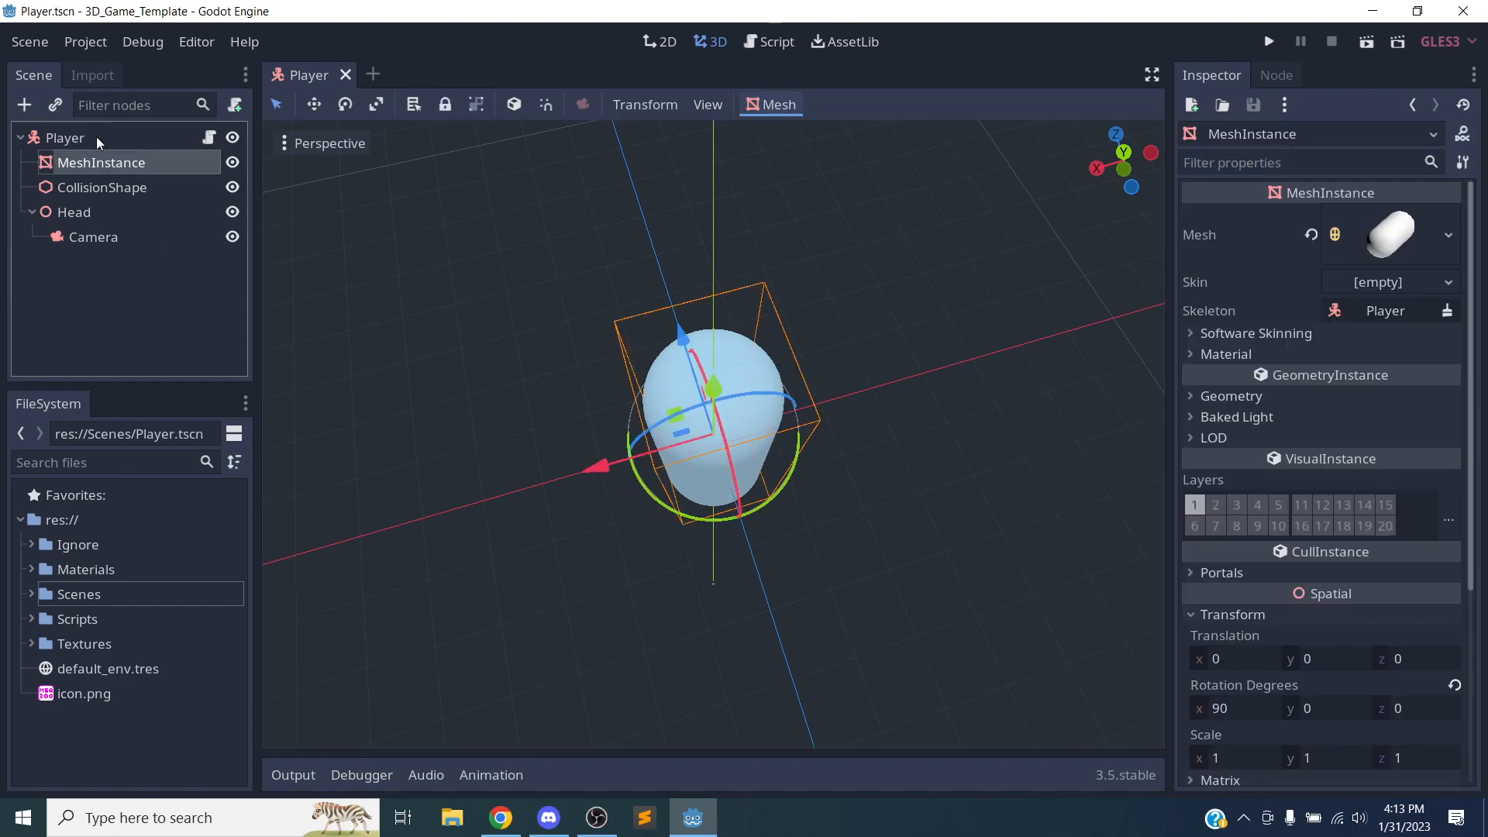
pyautogui.click(96, 137)
pyautogui.moveTo(1094, 454); pyautogui.dragTo(1407, 556, button='middle')
pyautogui.press('f')
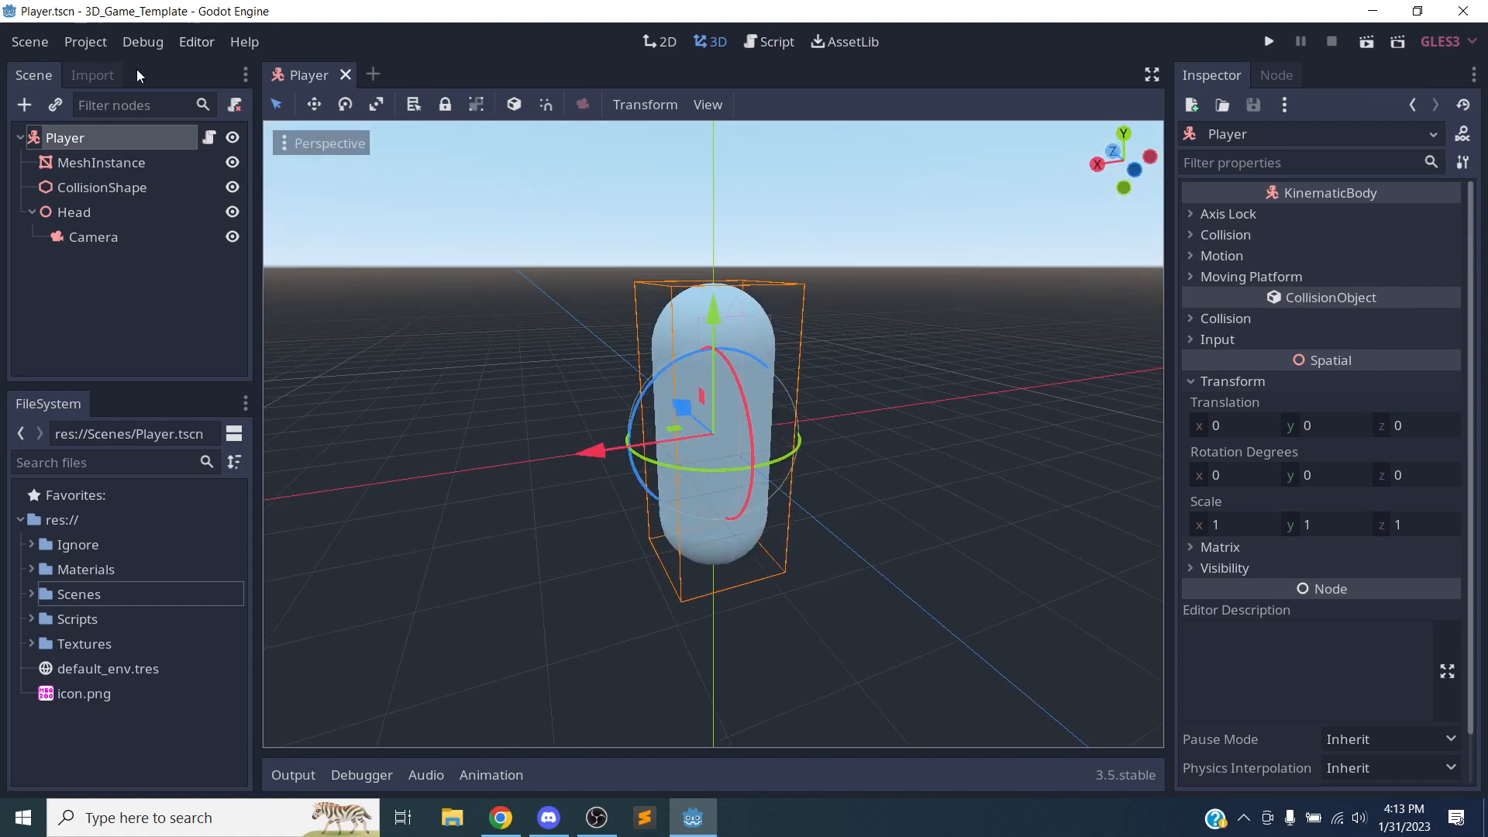
# Step: Review the available view options and cycle the viewport between the front, right and top orthogonal views
pyautogui.click(291, 143)
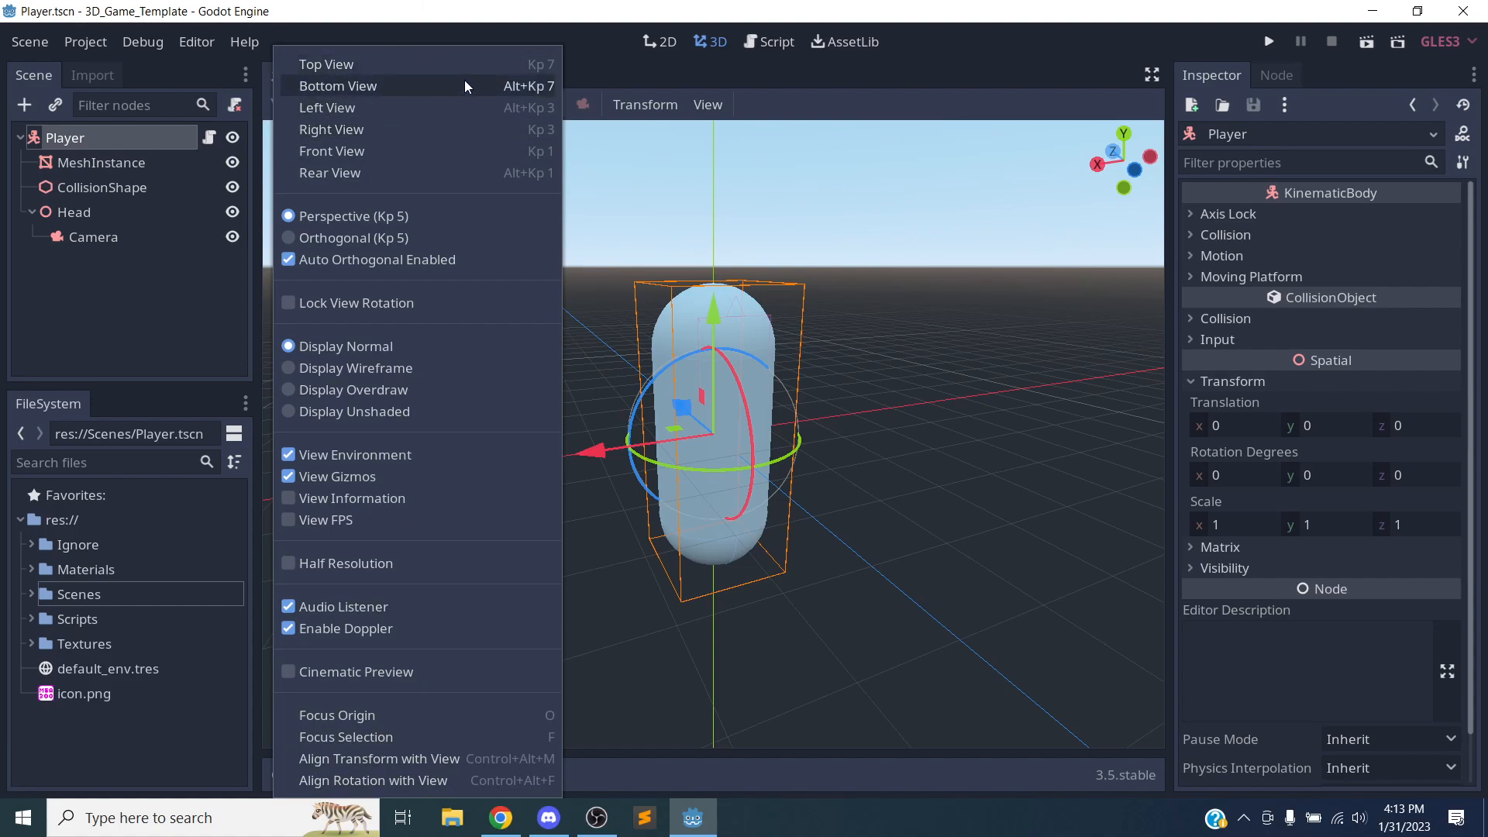
pyautogui.click(775, 228)
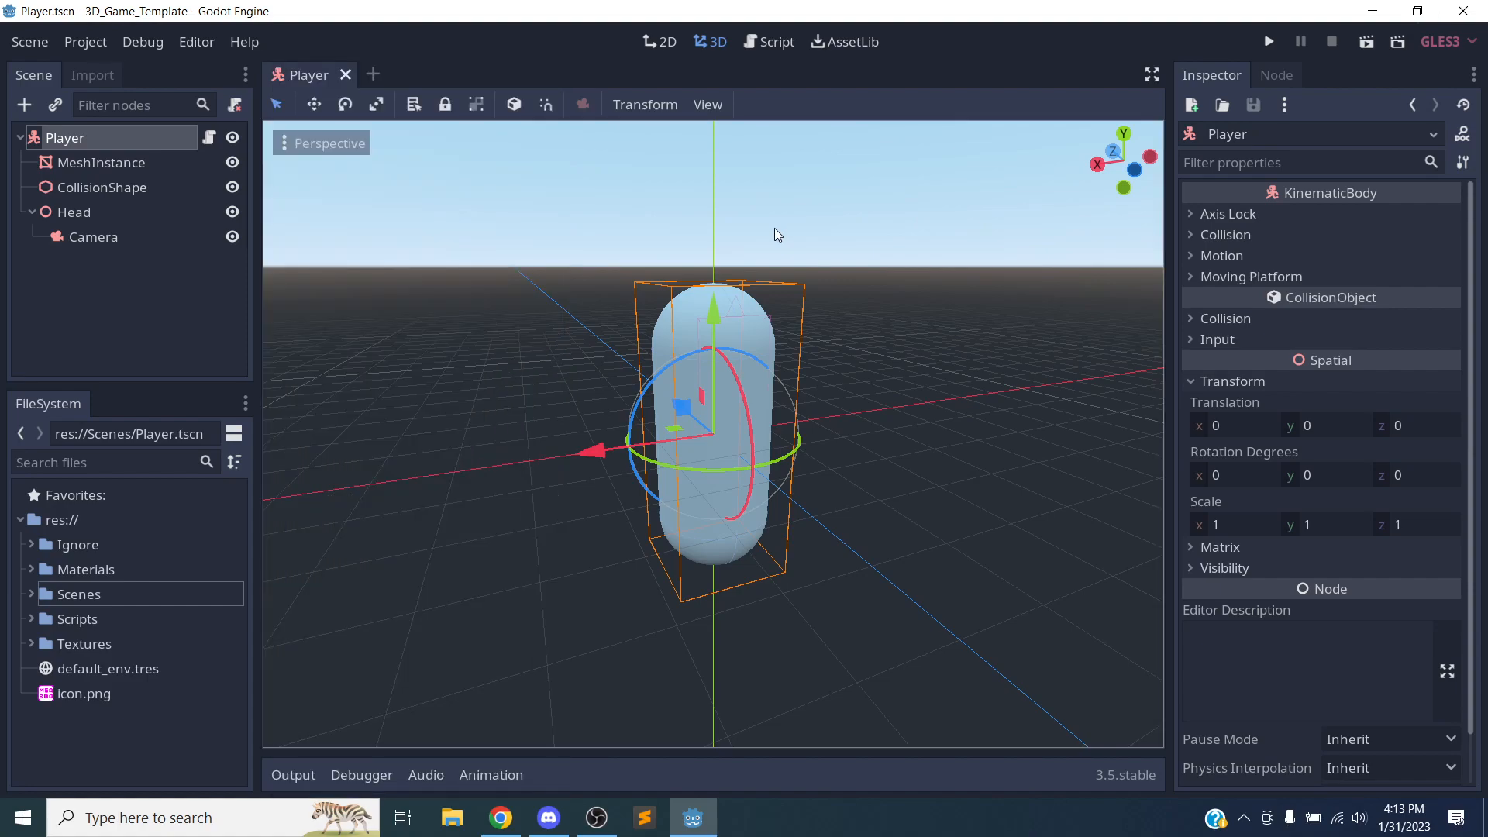
pyautogui.press('KP_1')
pyautogui.press('KP_3')
pyautogui.press('KP_7')
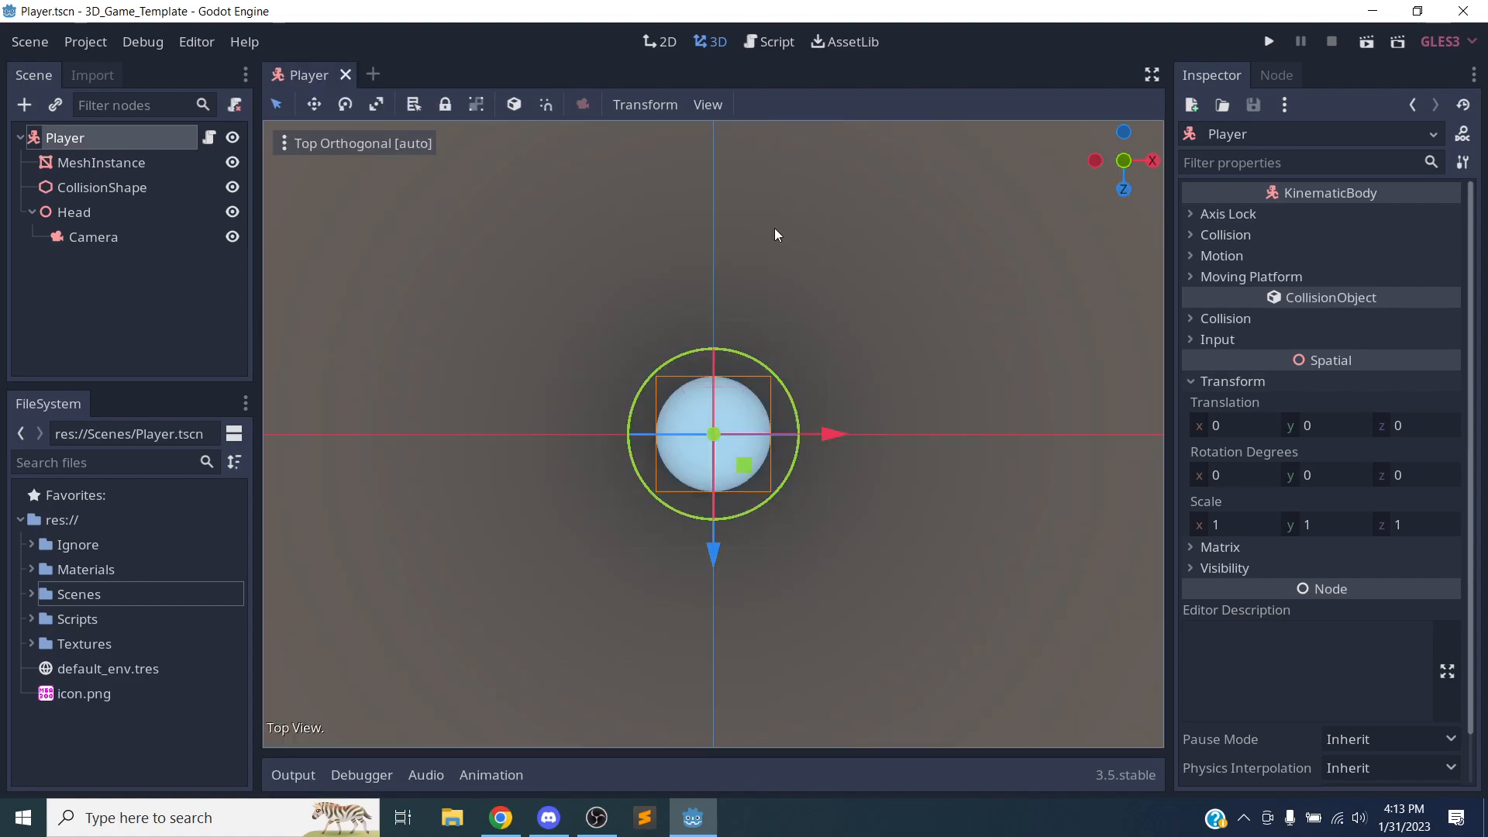
pyautogui.press('KP_3')
pyautogui.press('KP_1')
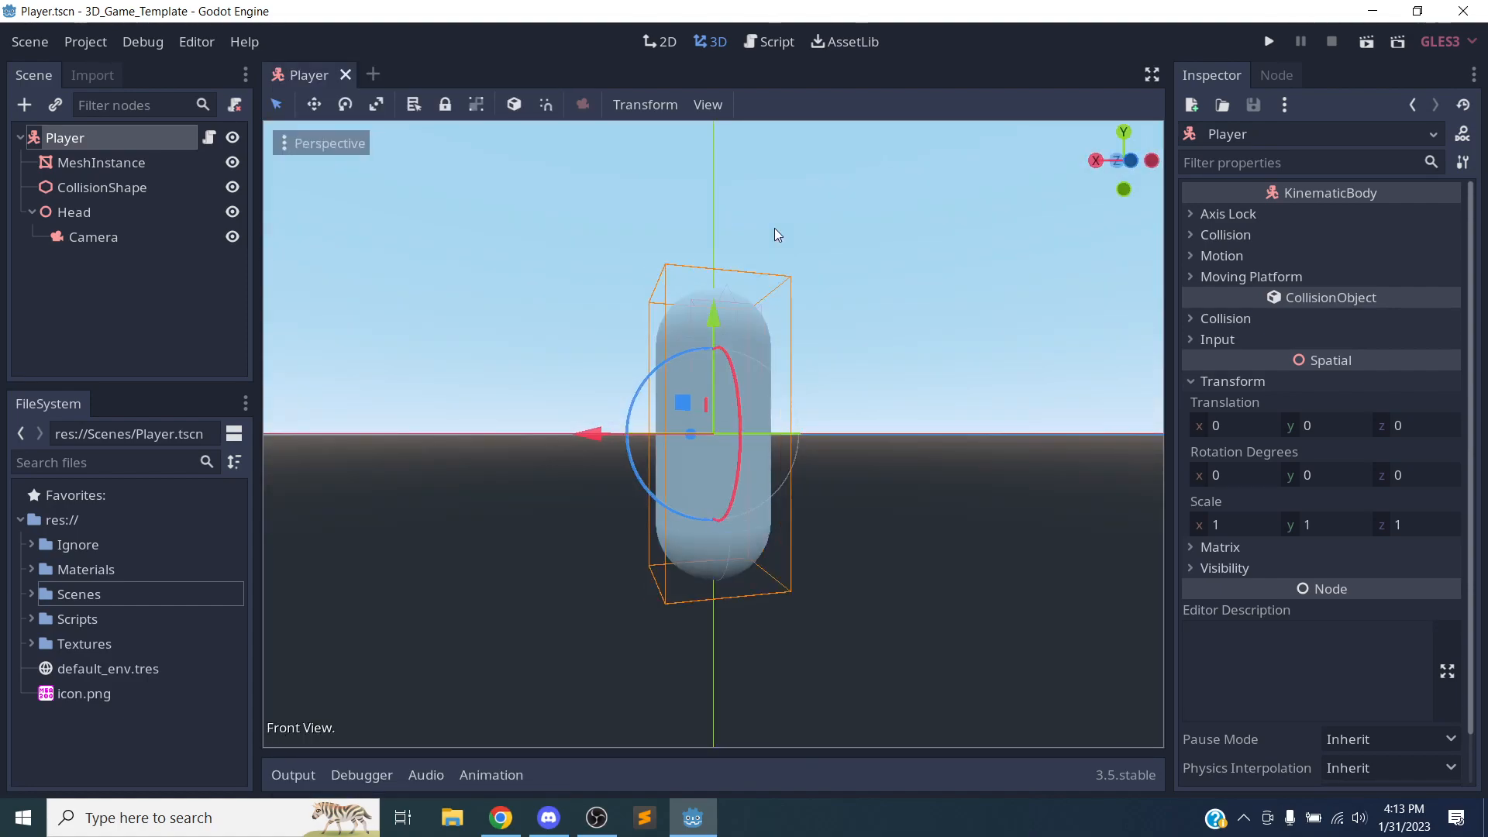
pyautogui.press('KP_3')
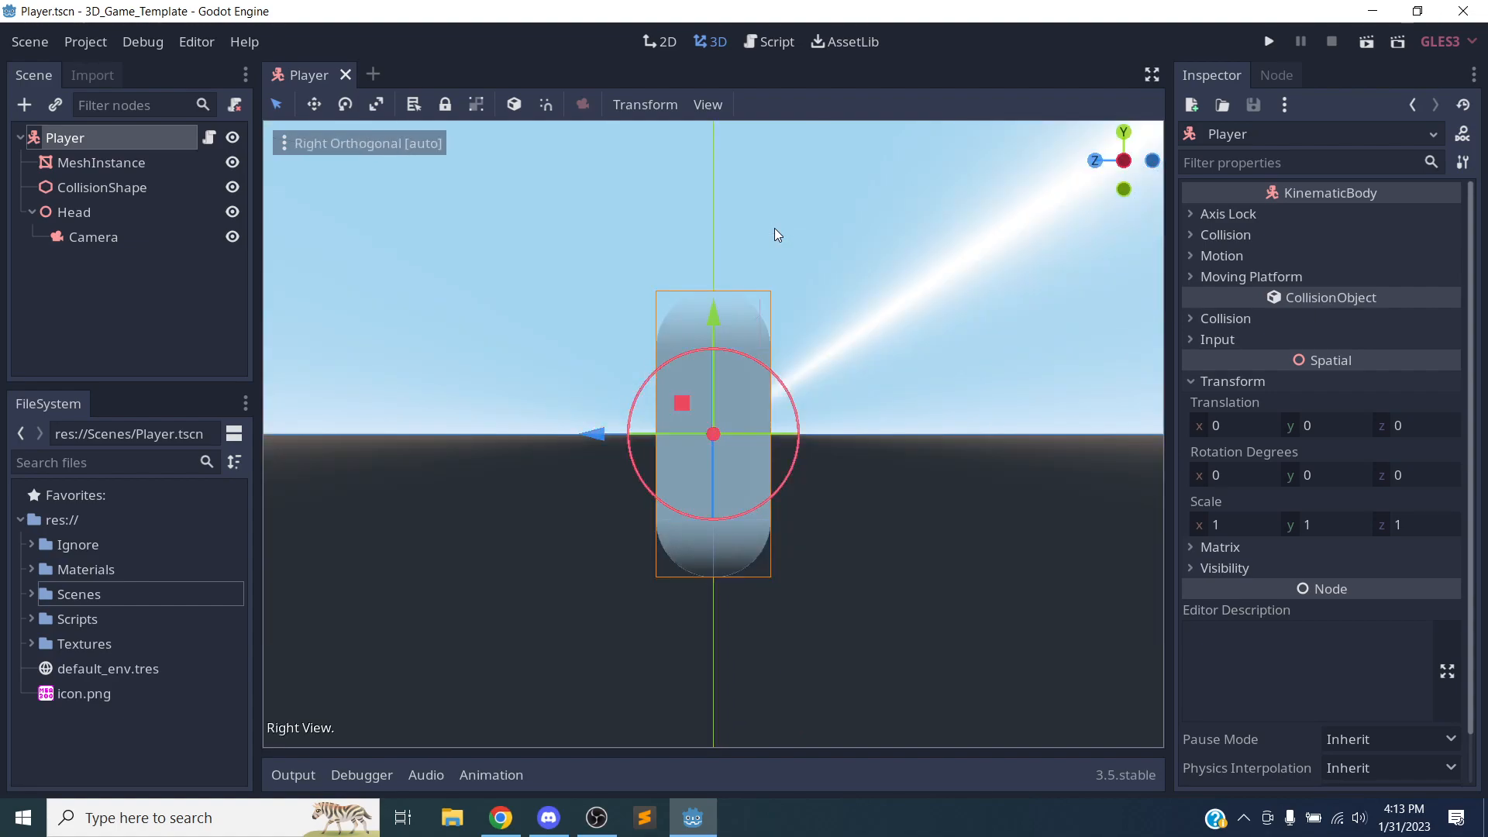
pyautogui.press('KP_1')
pyautogui.press('KP_3')
pyautogui.press('KP_1')
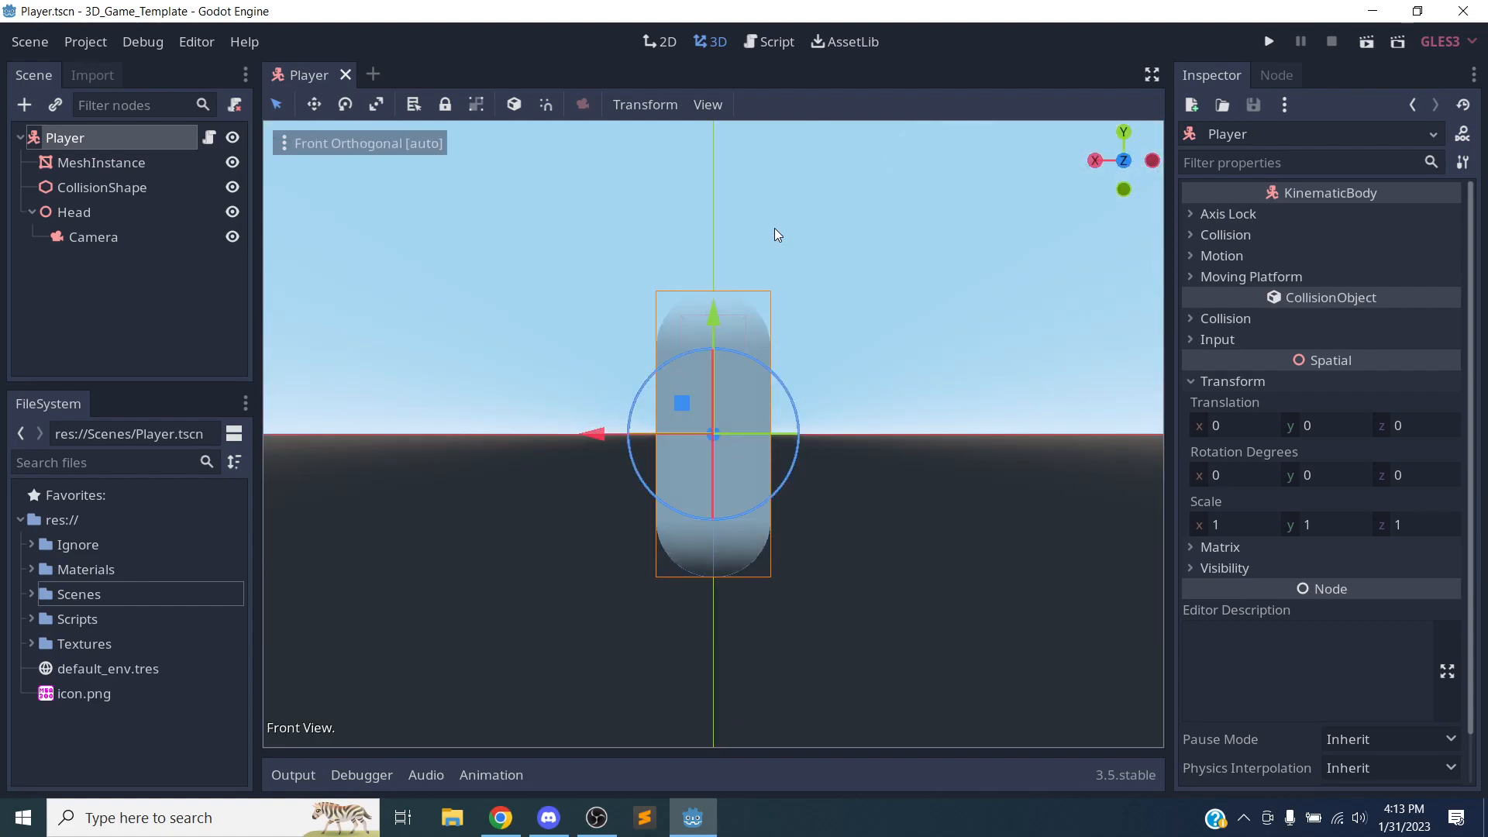
pyautogui.press('KP_7')
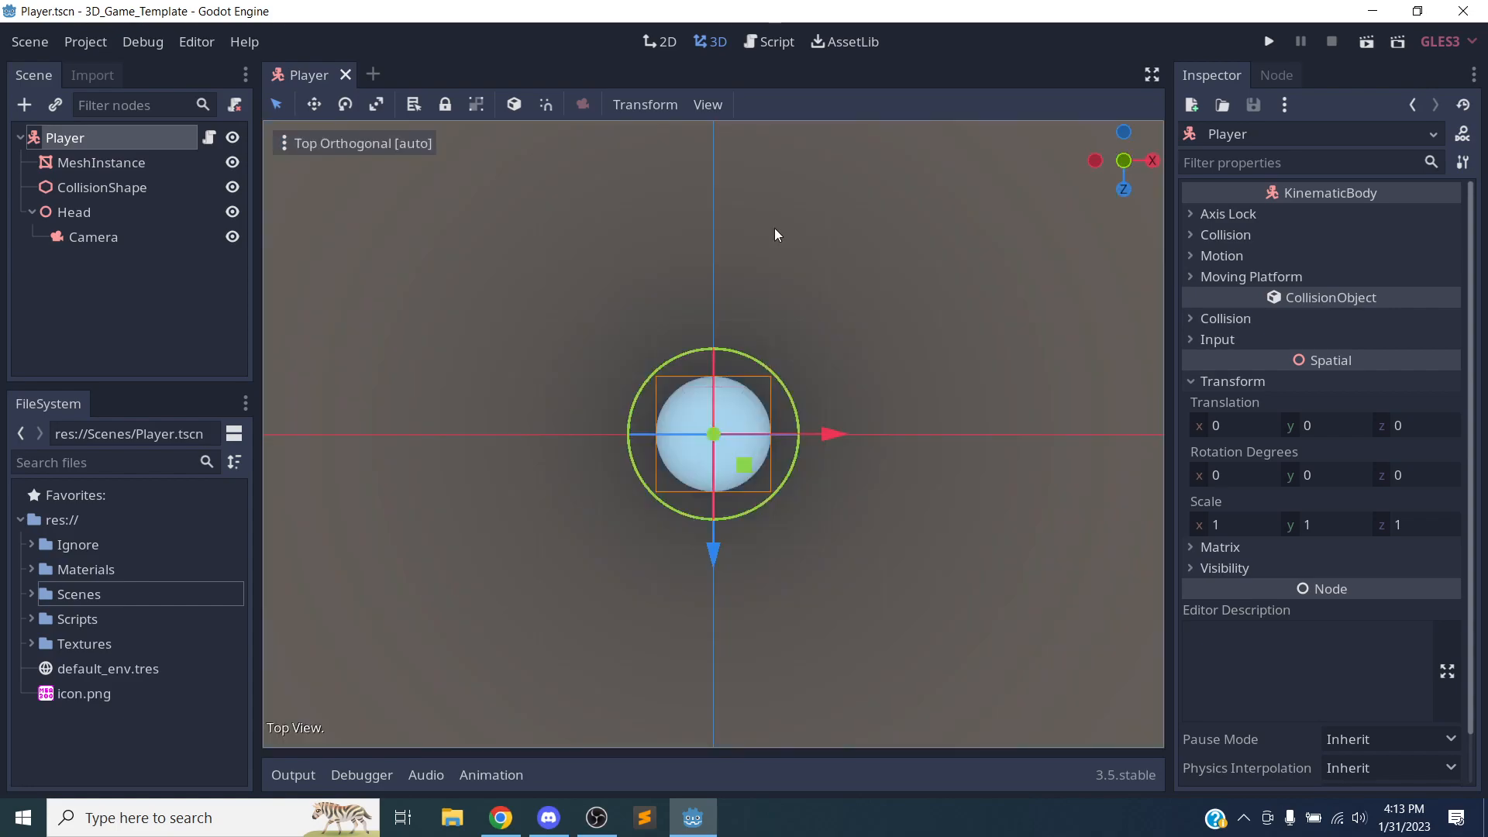
# Step: Flip the view to opposite sides, show the front view in perspective, and return to the front orthogonal view
pyautogui.press('KP_9')
pyautogui.press('KP_9')
pyautogui.press('KP_9')
pyautogui.press('KP_6')
pyautogui.press('KP_3')
pyautogui.press('KP_9')
pyautogui.press('KP_9')
pyautogui.press('KP_1')
pyautogui.press('KP_5')
pyautogui.press('KP_9')
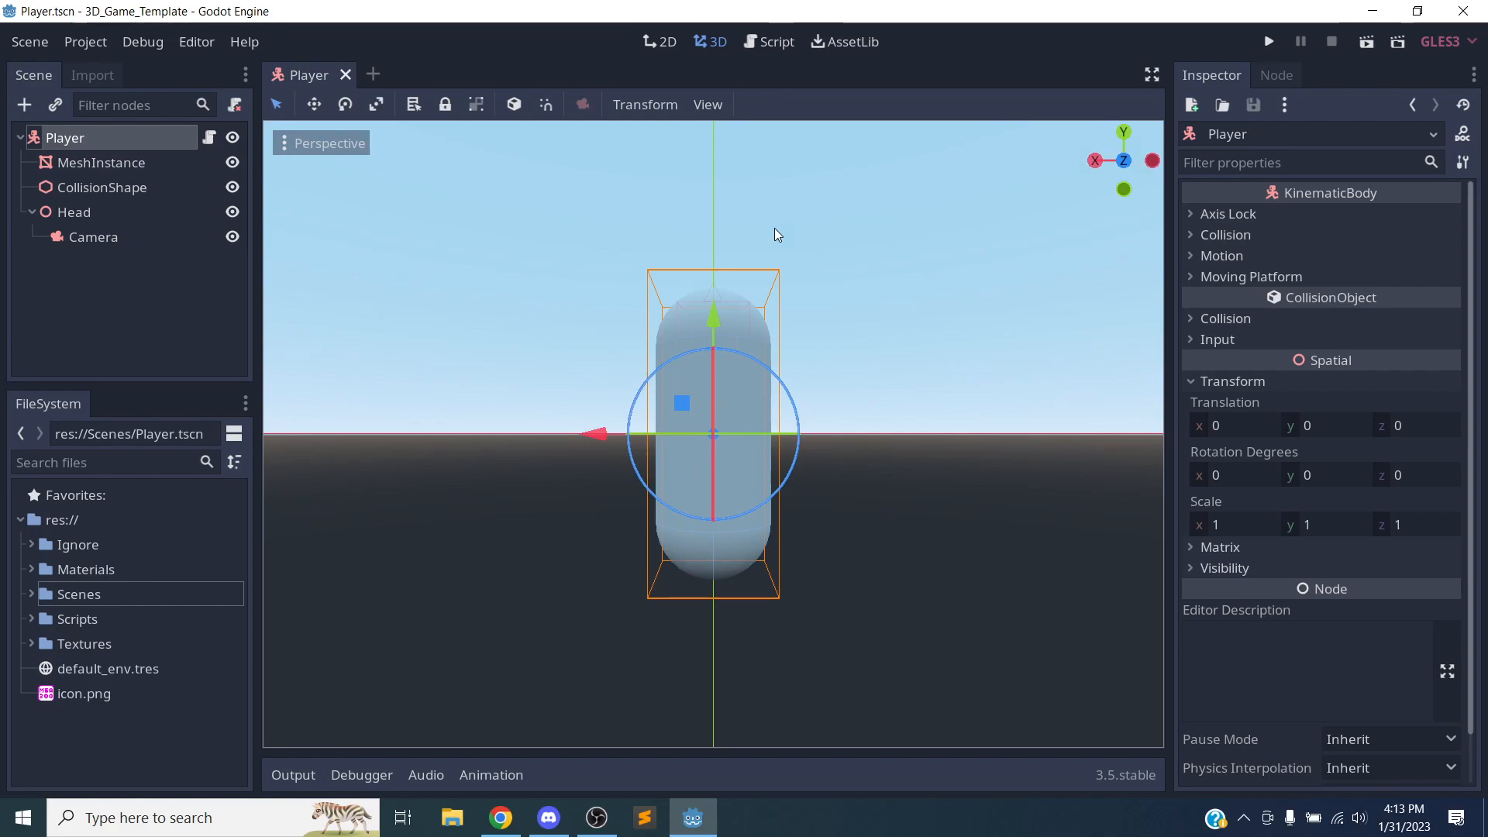
pyautogui.press('KP_1')
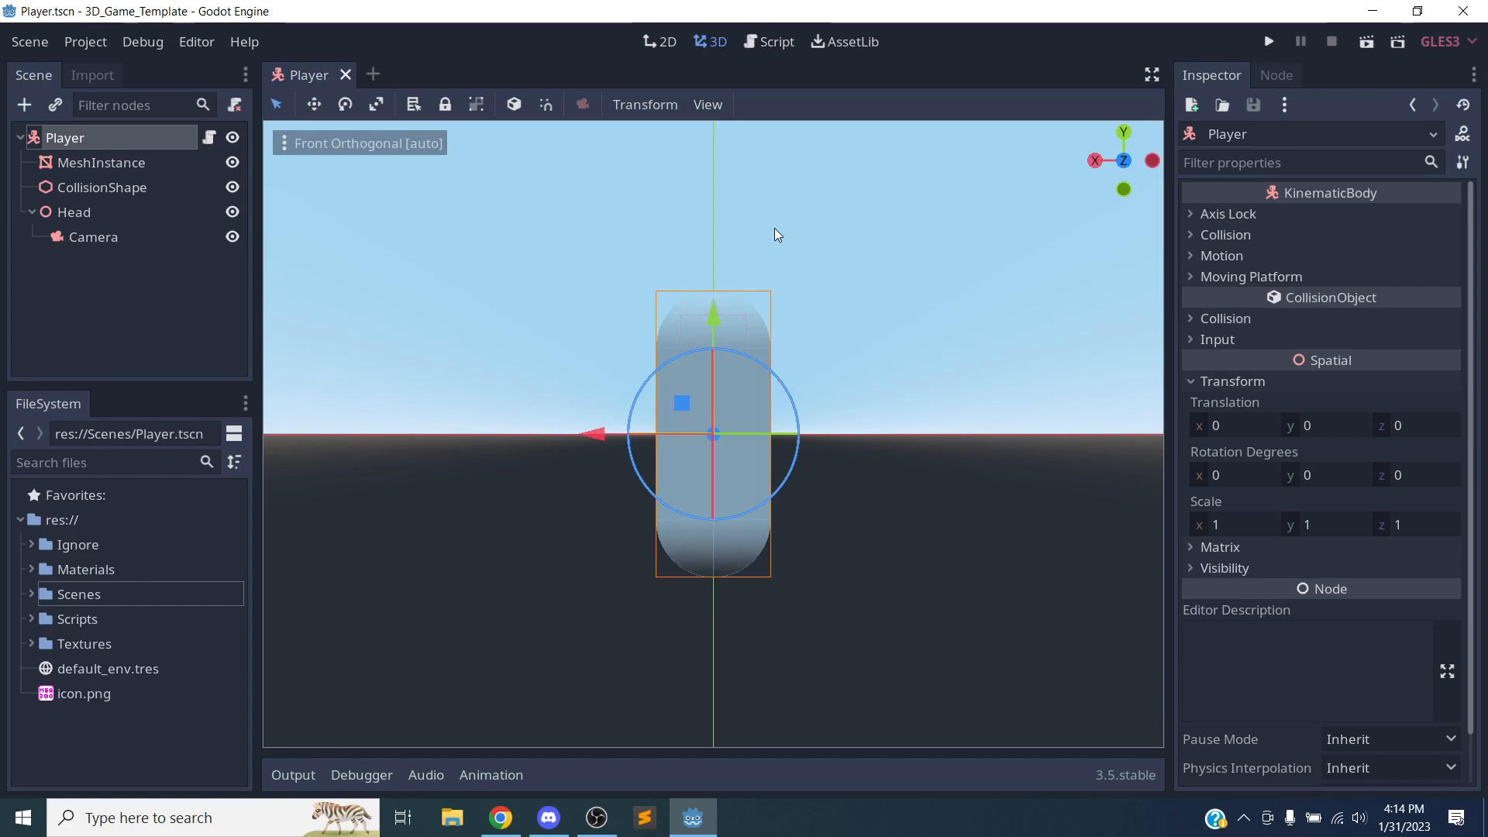
# Step: View the capsule along the negative Z, positive Y and positive X axes, and orbit to an angled perspective view
pyautogui.moveTo(449, 613); pyautogui.dragTo(769, 622, button='middle')
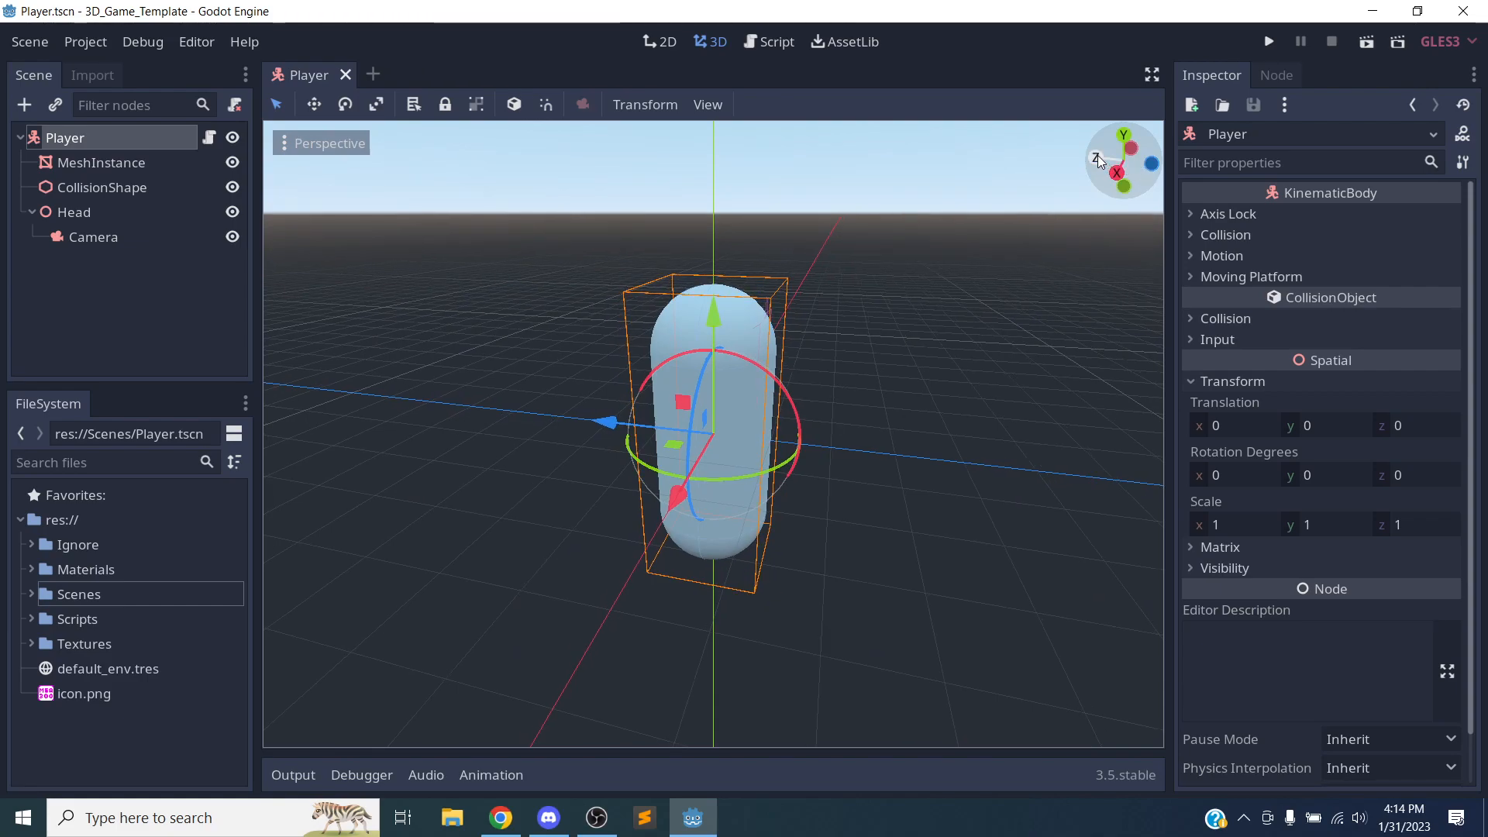
pyautogui.click(1150, 163)
pyautogui.click(1124, 133)
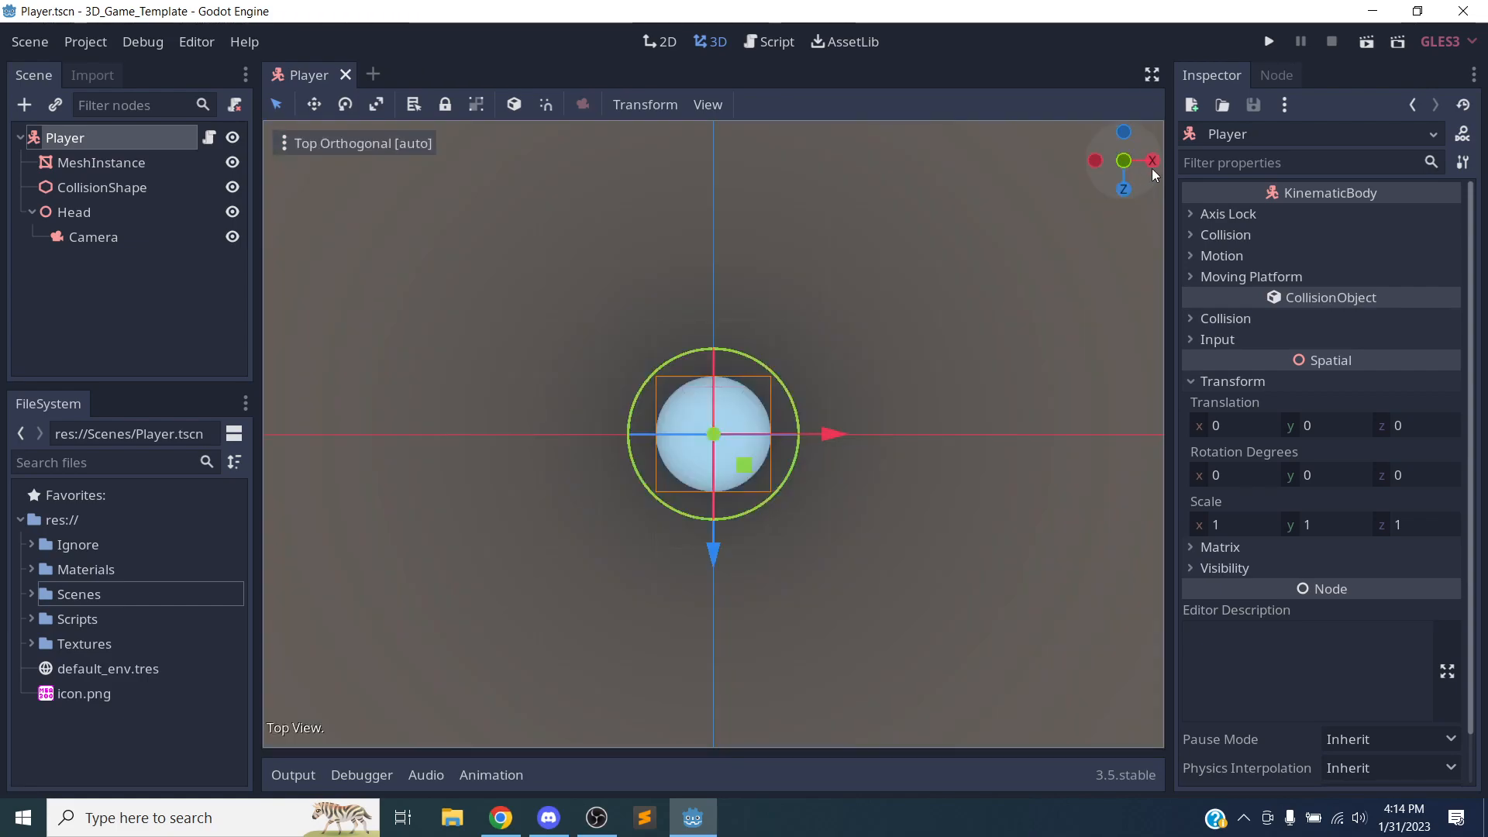
pyautogui.click(1153, 160)
pyautogui.moveTo(1125, 153)
pyautogui.mouseDown()
pyautogui.moveTo(1109, 147)
pyautogui.moveTo(1100, 169)
pyautogui.mouseUp()
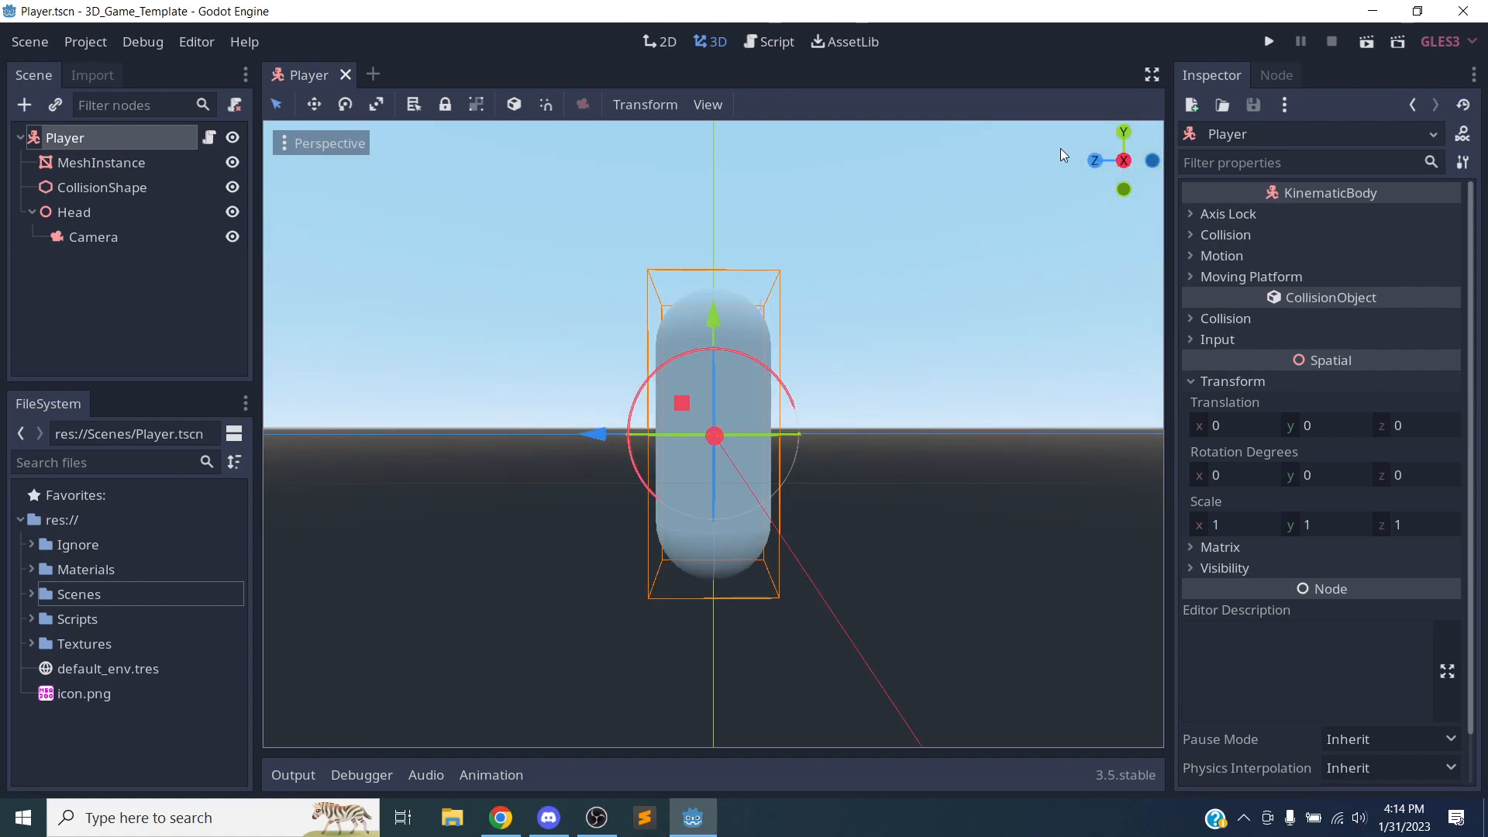
pyautogui.moveTo(733, 394); pyautogui.dragTo(876, 516, button='middle')
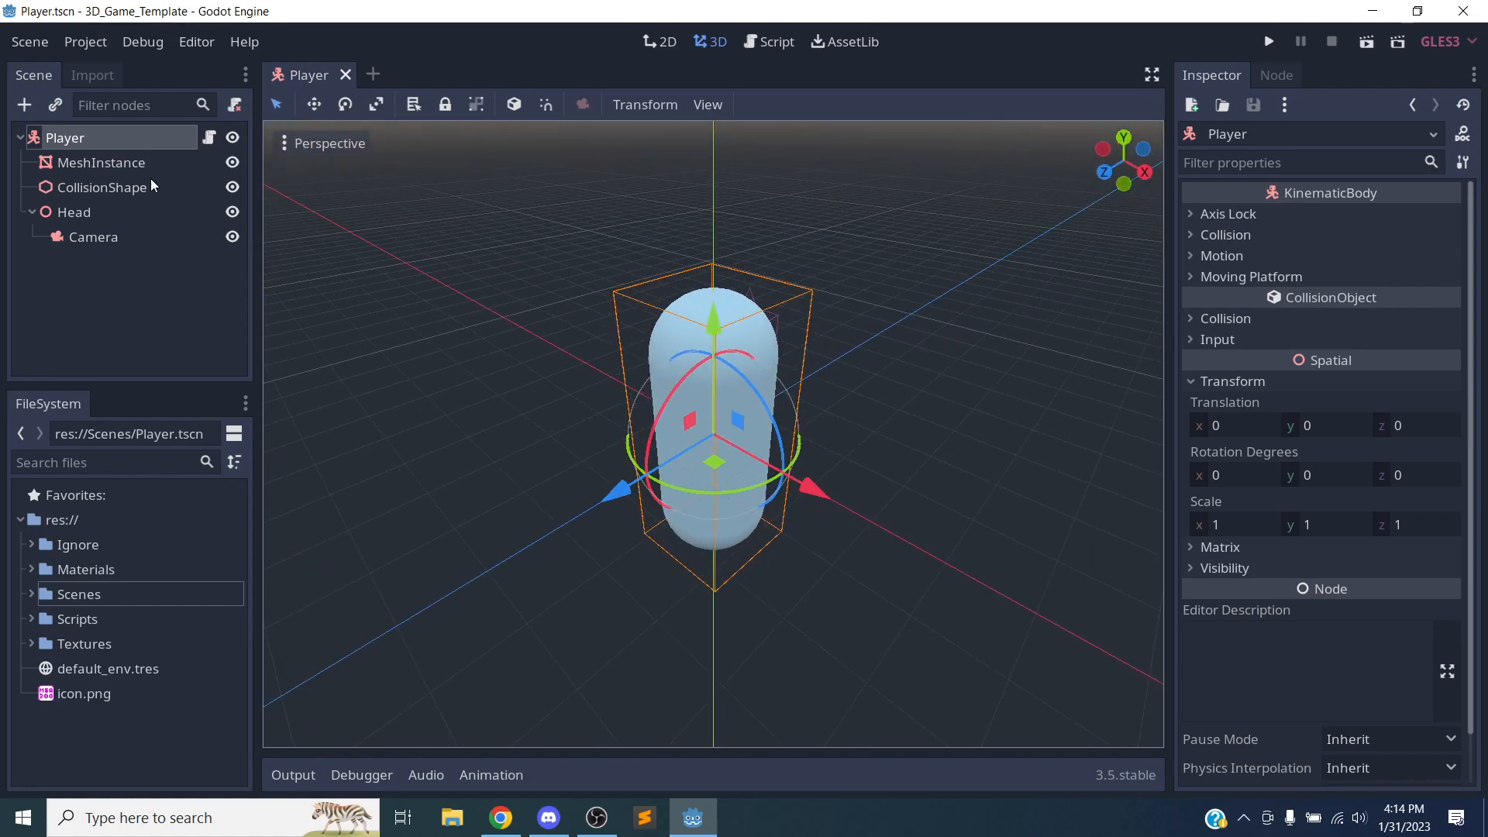
# Step: Collapse the Head node, look over the Player node's signals and return to its properties
pyautogui.click(32, 212)
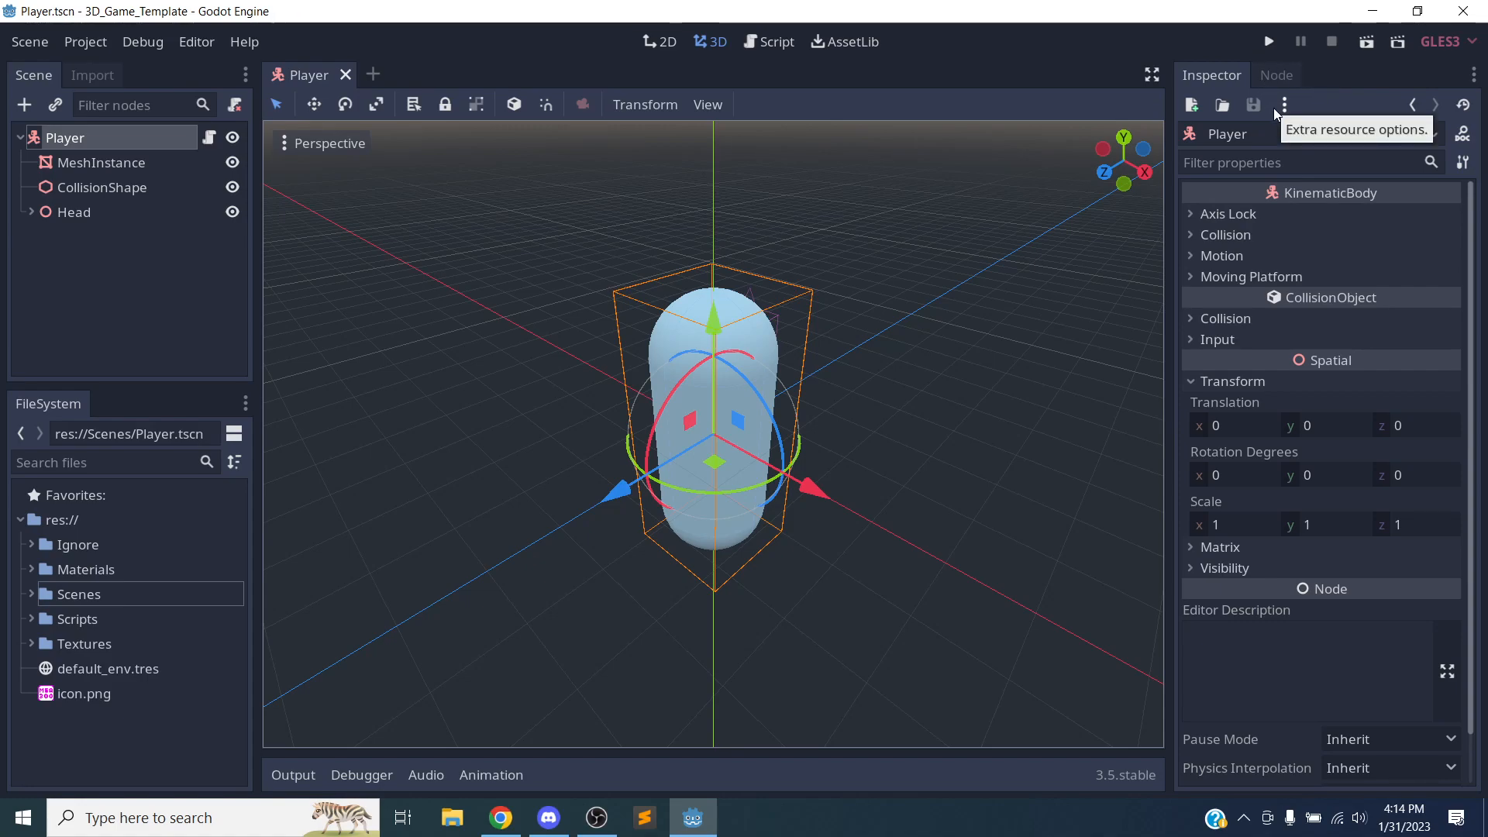
pyautogui.click(1277, 75)
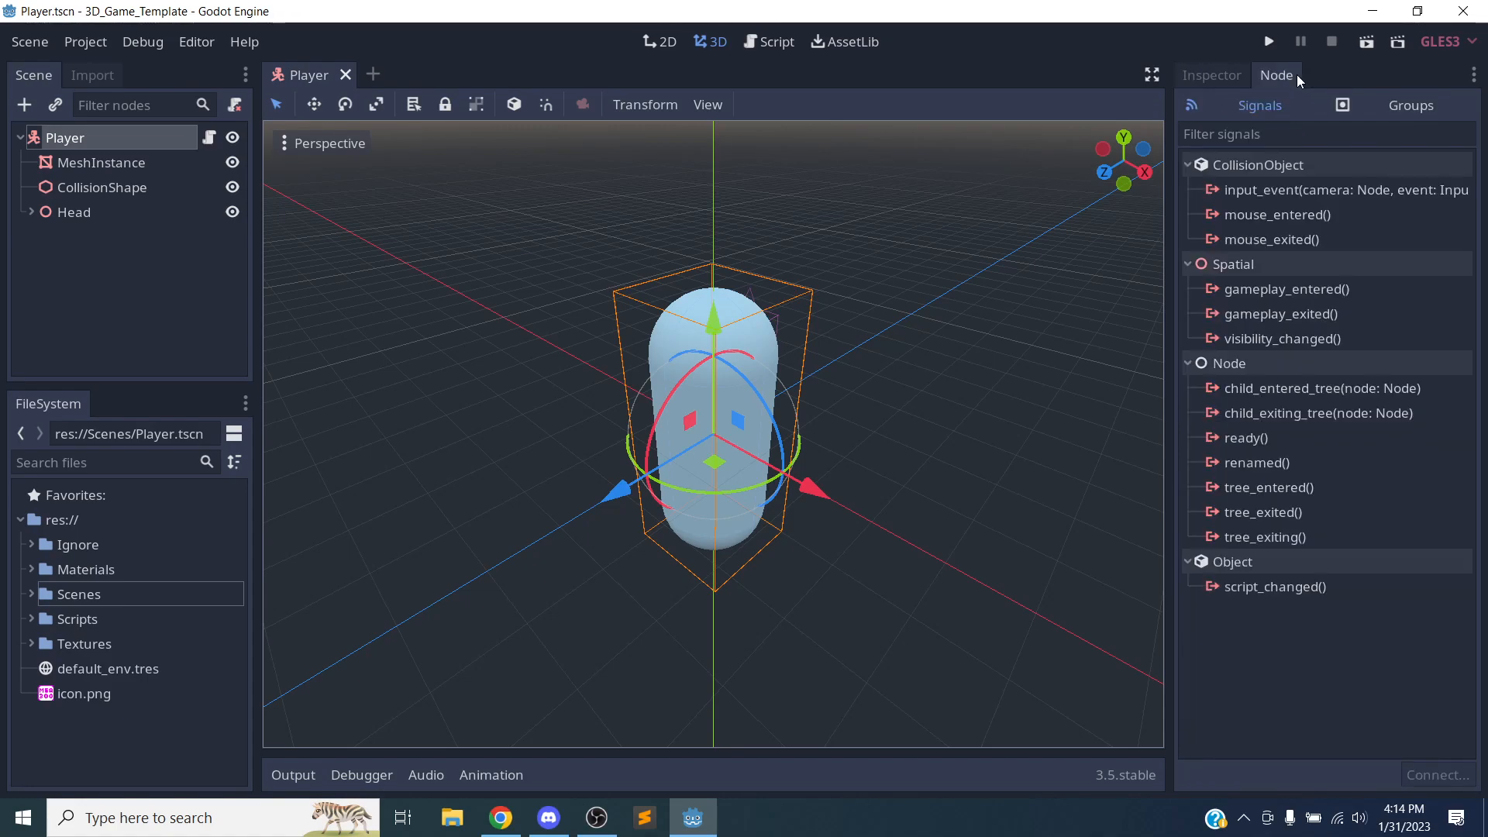
pyautogui.click(1205, 76)
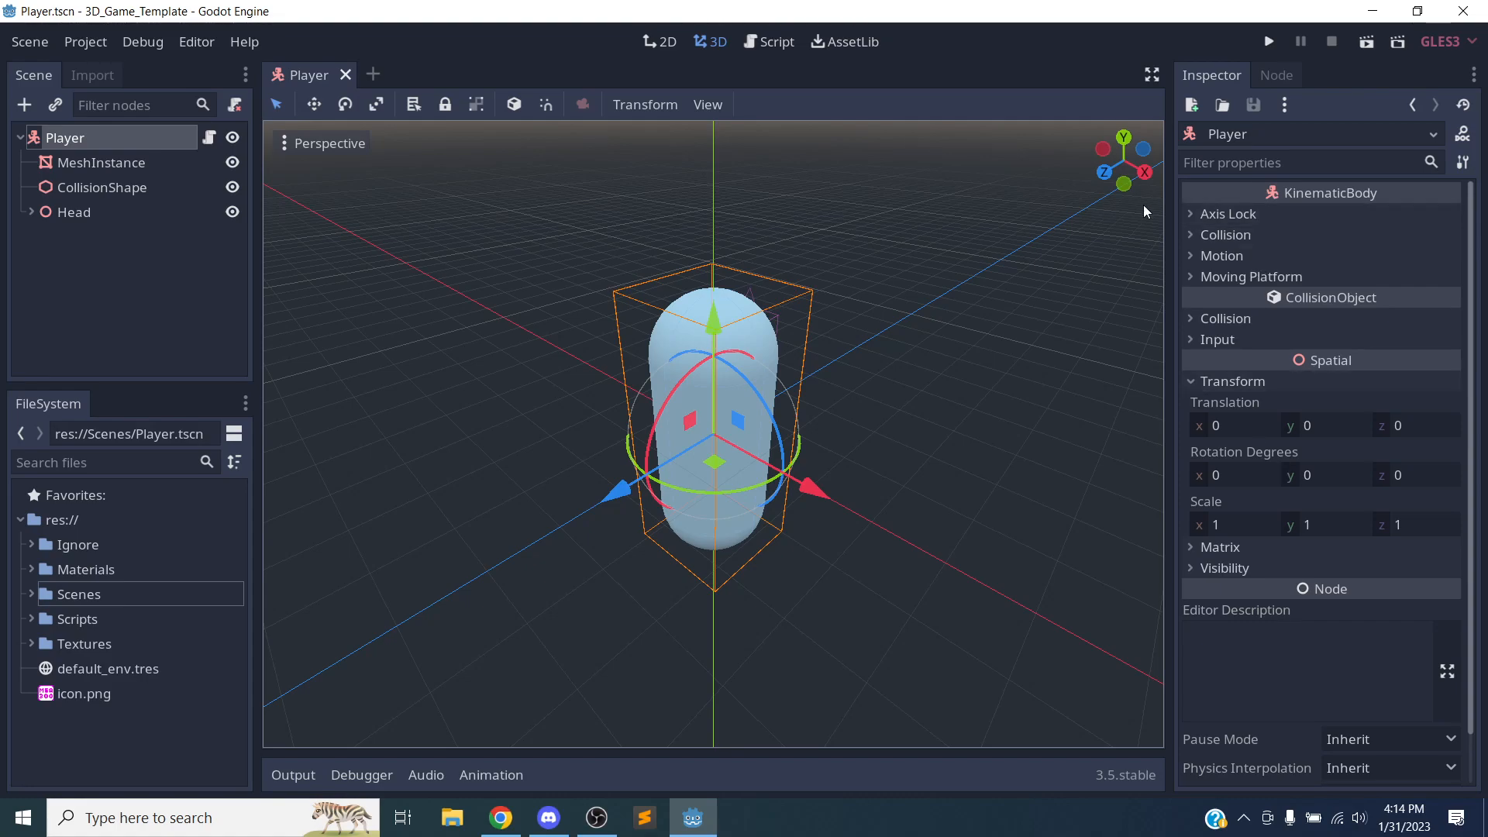
# Step: Try moving the Player node to a translation of about -1.706, -0.598, 0.026
pyautogui.click(1256, 386)
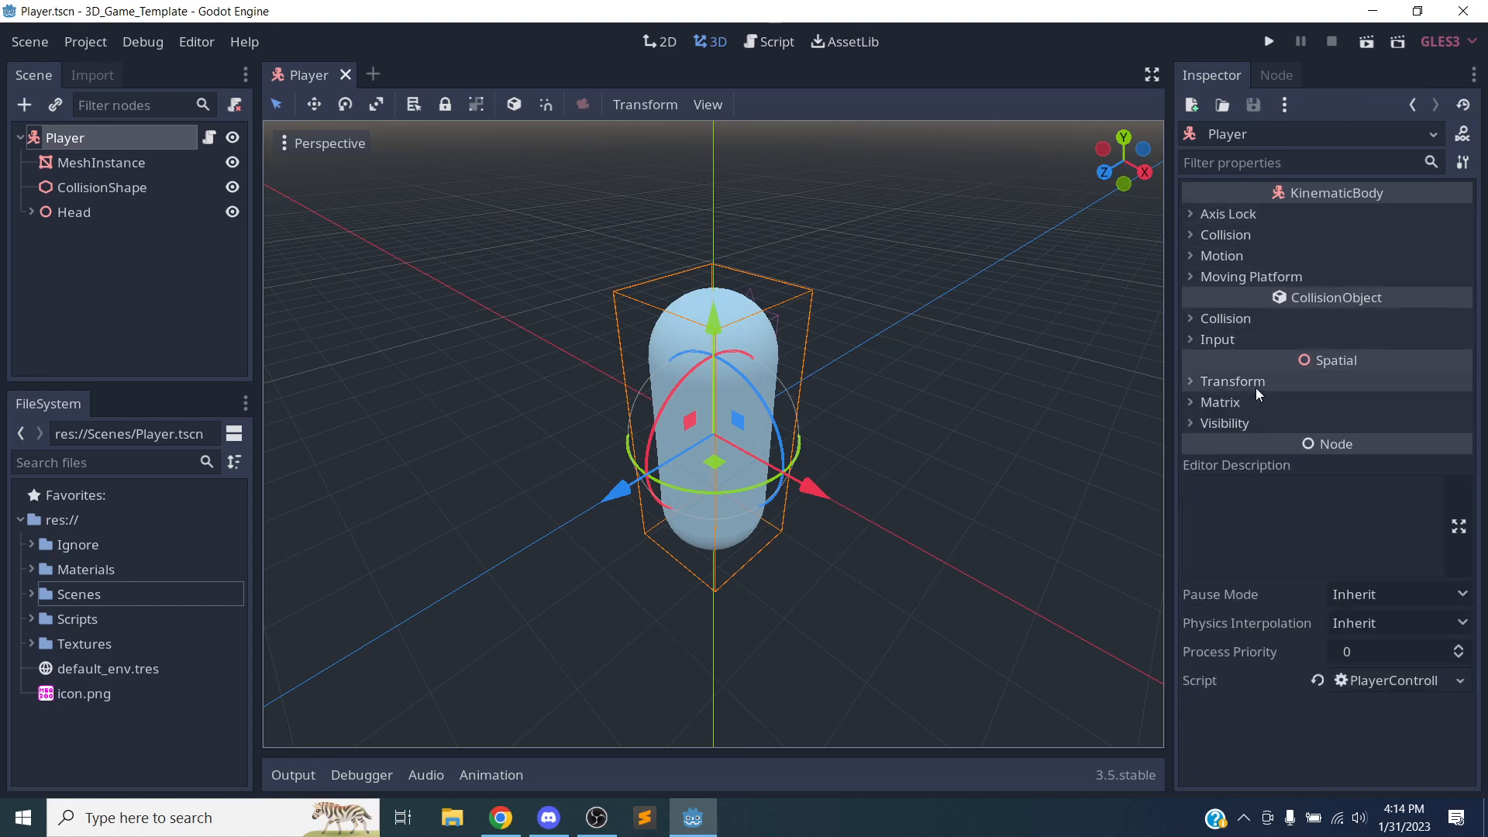
pyautogui.click(1256, 384)
pyautogui.moveTo(1199, 426); pyautogui.dragTo(1404, 426)
# Step: Try rotating the Player node about -0.595 degrees around X and 90 degrees around Y
pyautogui.moveTo(1220, 482); pyautogui.dragTo(1240, 506)
pyautogui.moveTo(1327, 490); pyautogui.dragTo(1355, 486)
pyautogui.click(1353, 474)
pyautogui.write('9')
pyautogui.press('BackSpace')
pyautogui.write('90')
pyautogui.press('Return')
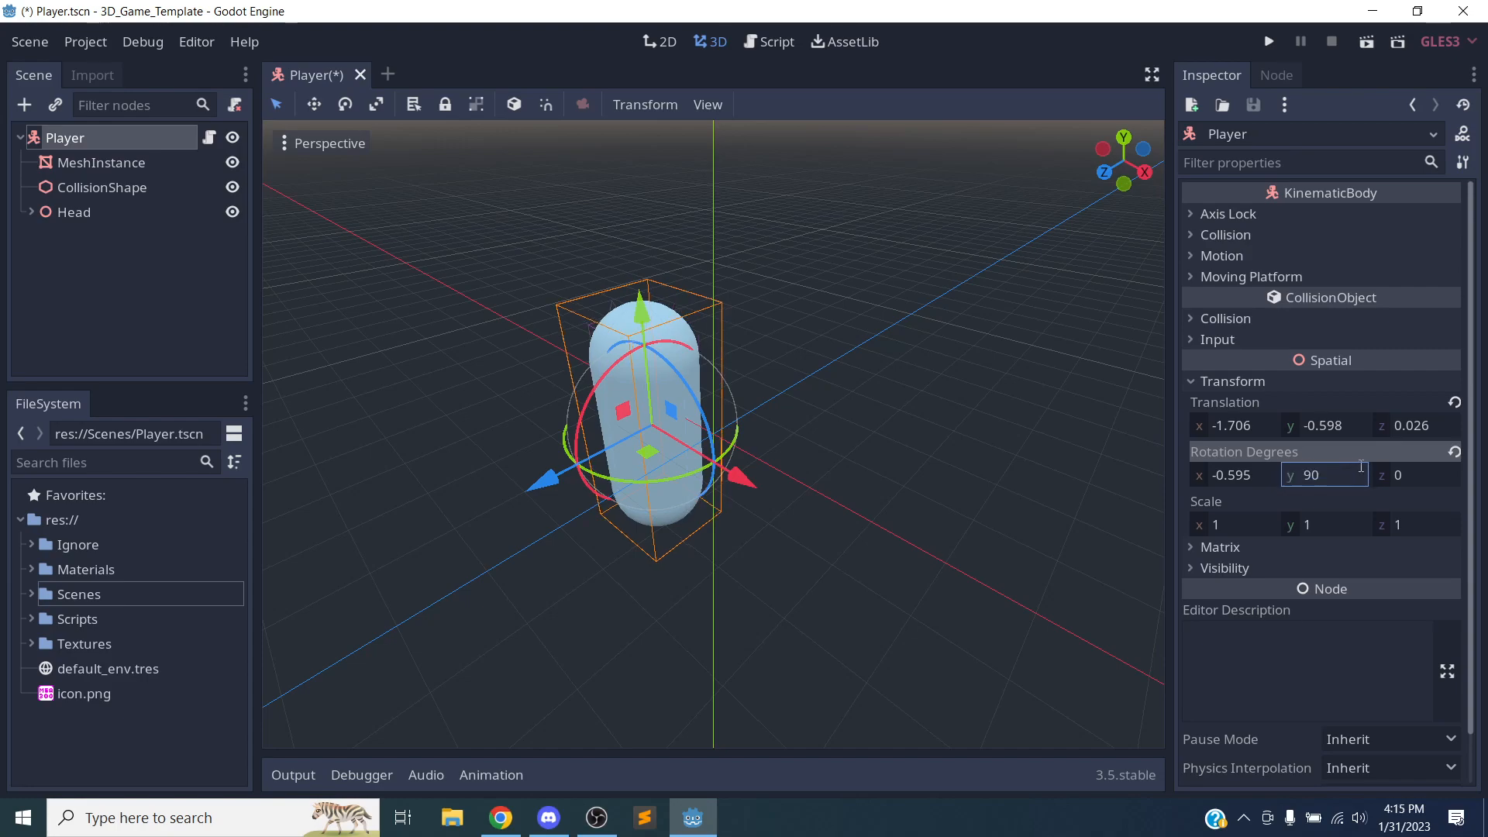
# Step: Reset the Player node's rotation and translation, then try an X scale of about 2.452 and reset the scale
pyautogui.click(1454, 451)
pyautogui.click(1454, 404)
pyautogui.moveTo(1228, 527); pyautogui.dragTo(1363, 496)
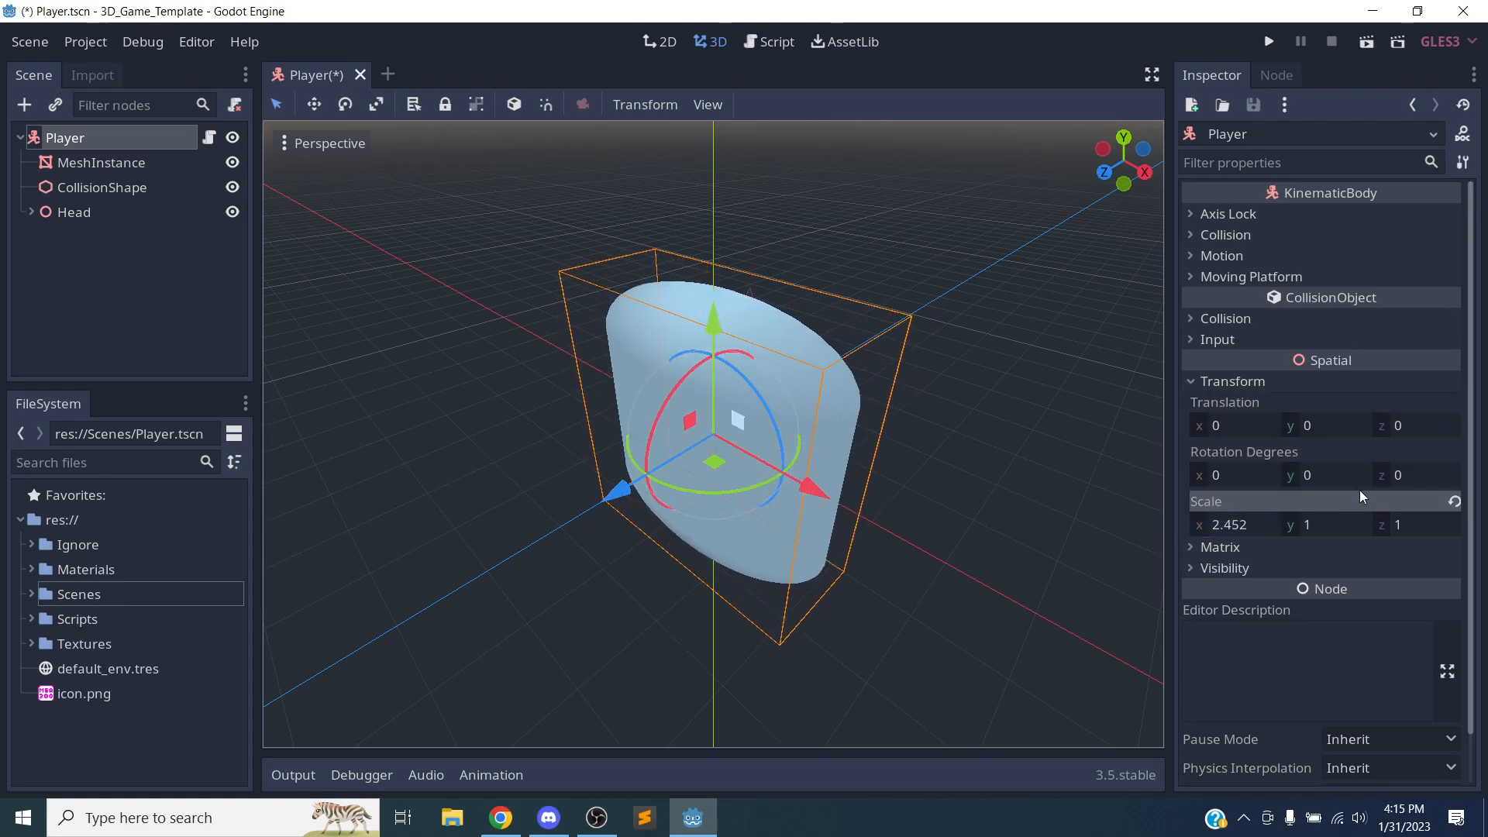
pyautogui.click(1455, 502)
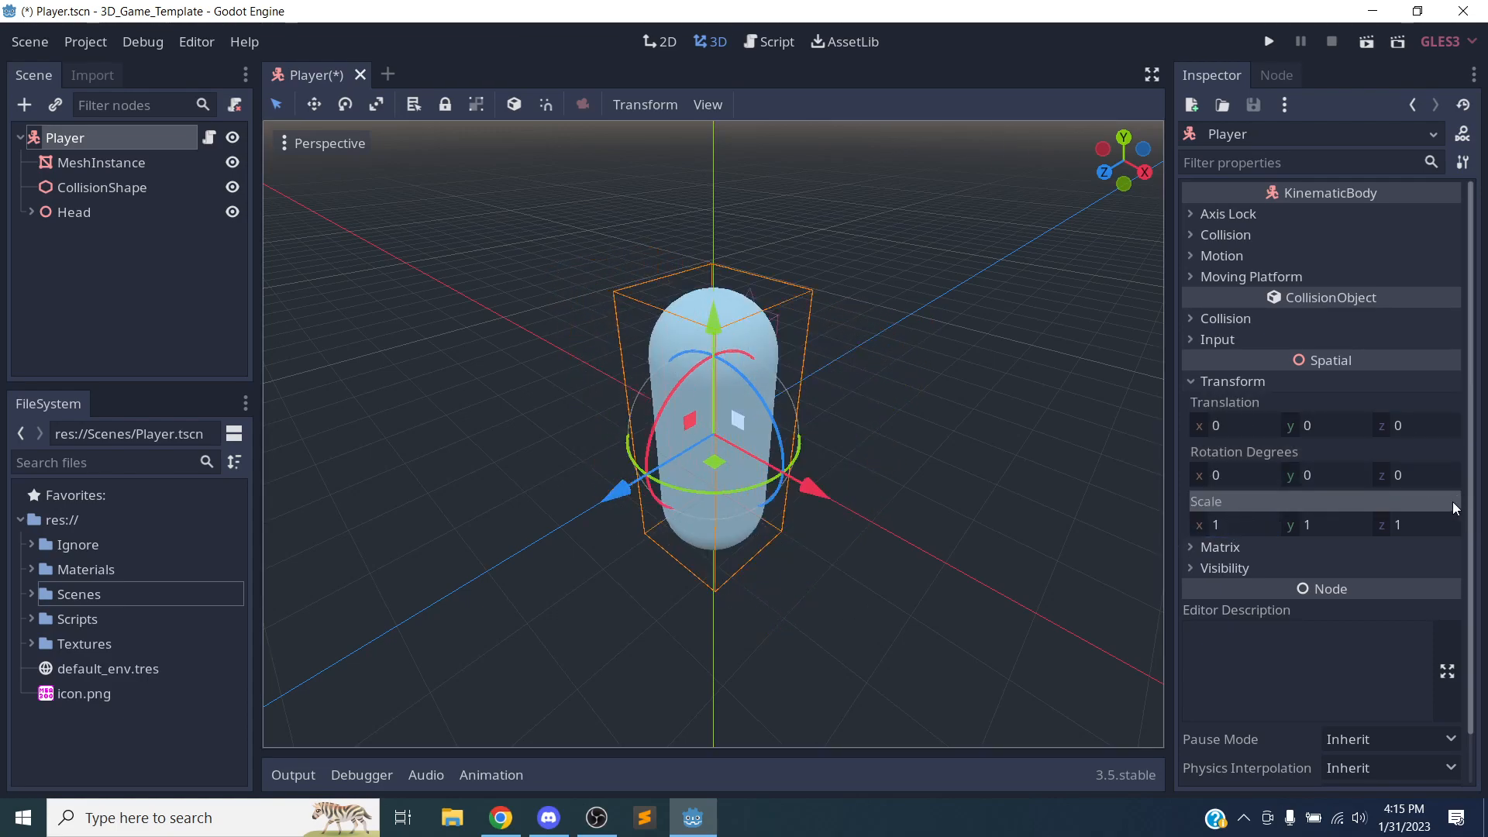
# Step: Examine the Player node's Matrix values alongside its Transform values, and collapse both sections
pyautogui.click(1234, 380)
pyautogui.click(1271, 402)
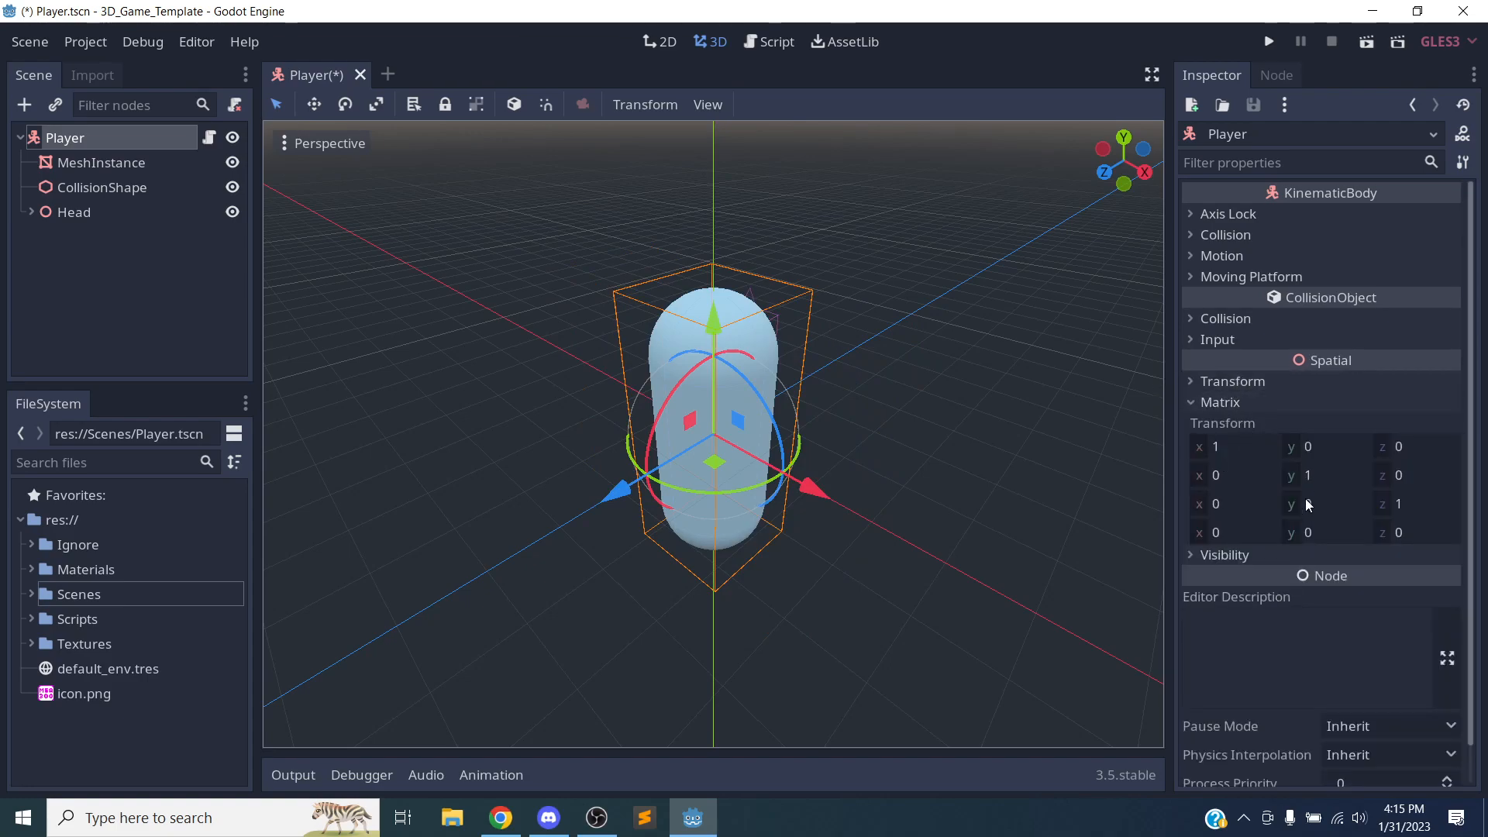
pyautogui.click(1238, 381)
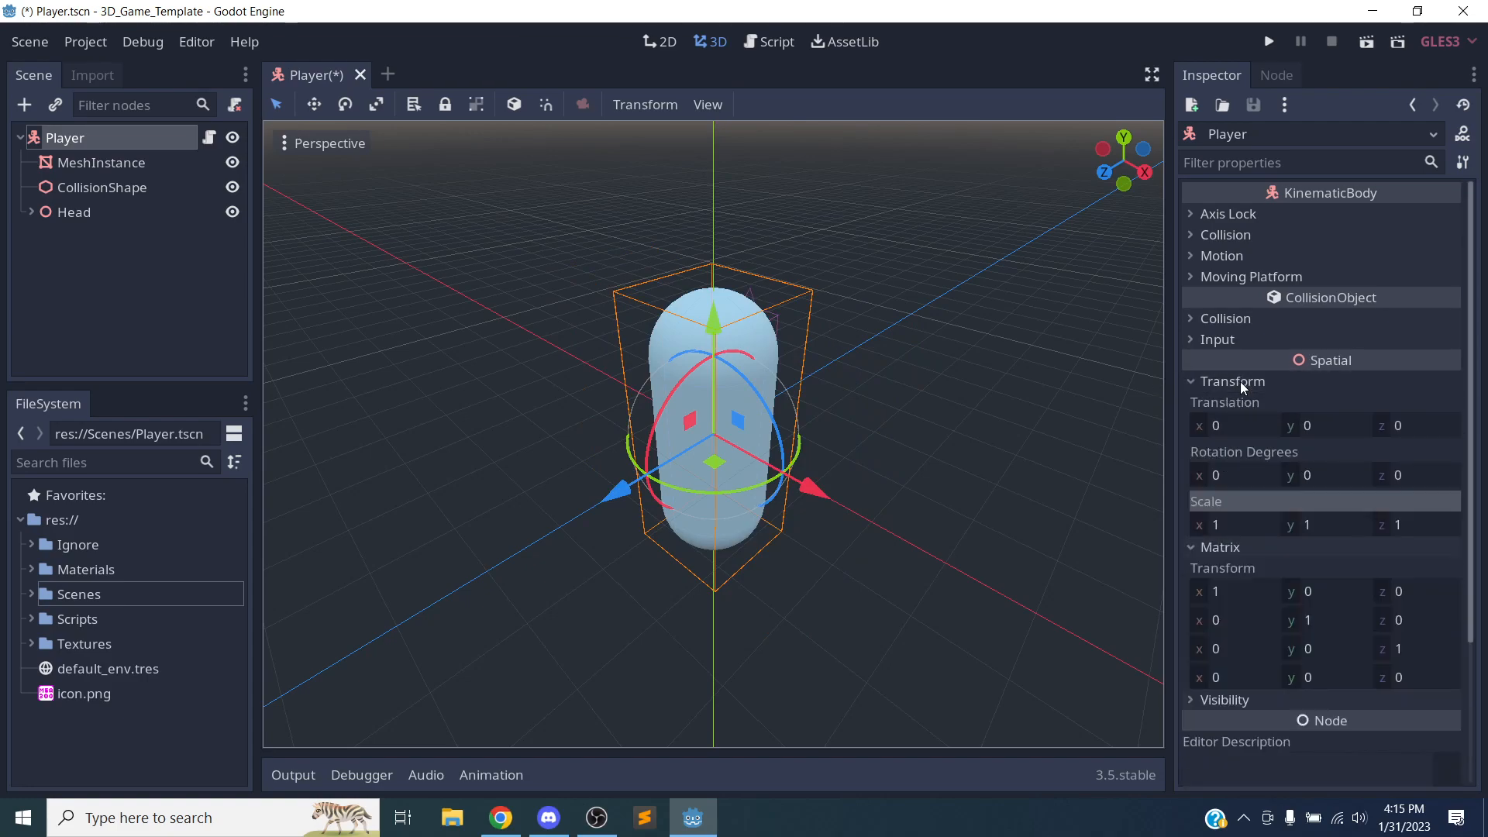
pyautogui.click(1245, 381)
pyautogui.click(1239, 402)
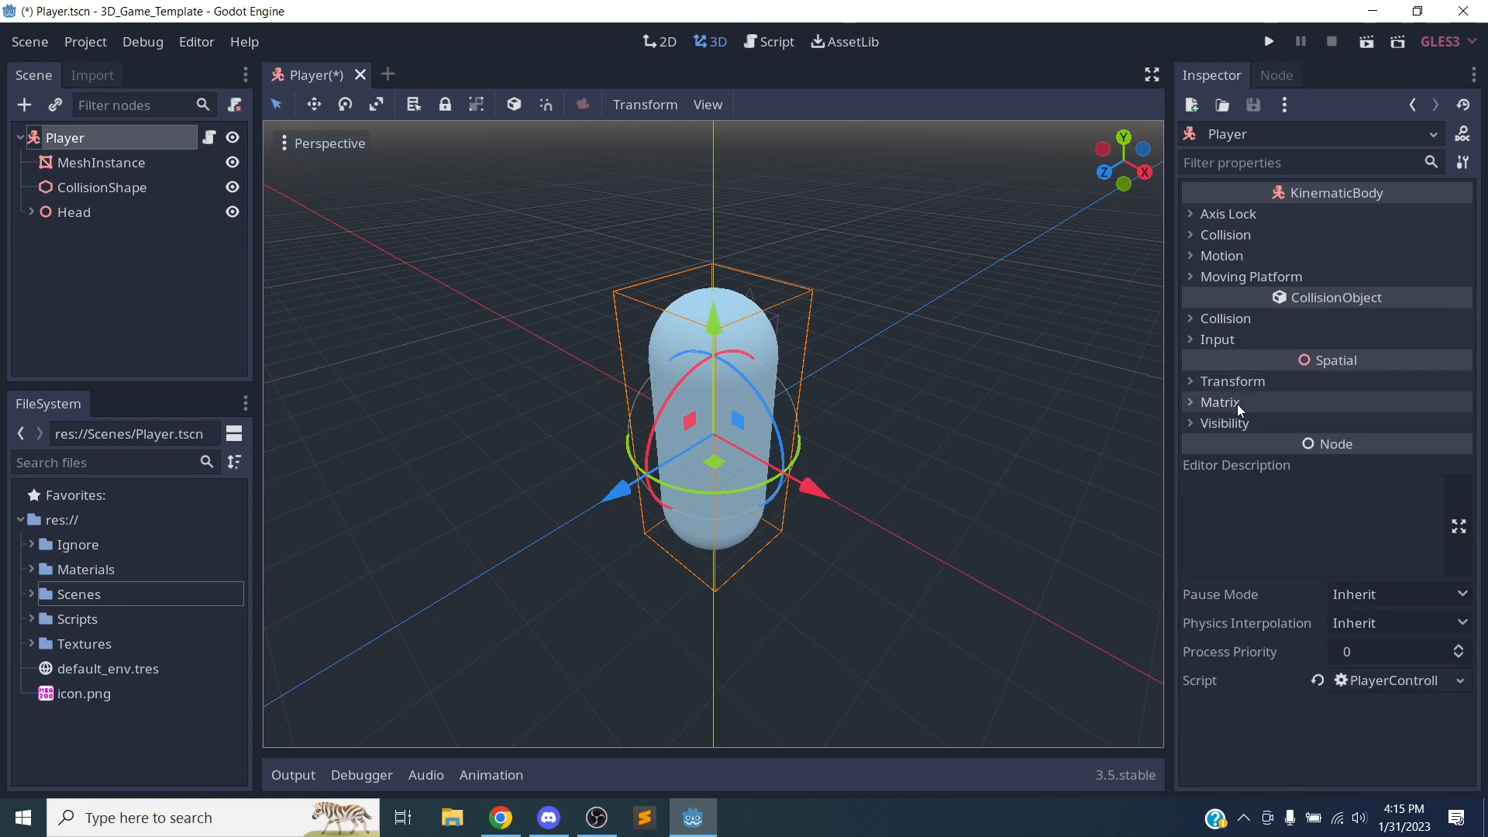
# Step: Try toggling the Player node's visibility off and back on, and collapse the Visibility section
pyautogui.click(1267, 425)
pyautogui.click(1344, 447)
pyautogui.click(1344, 445)
pyautogui.click(1243, 422)
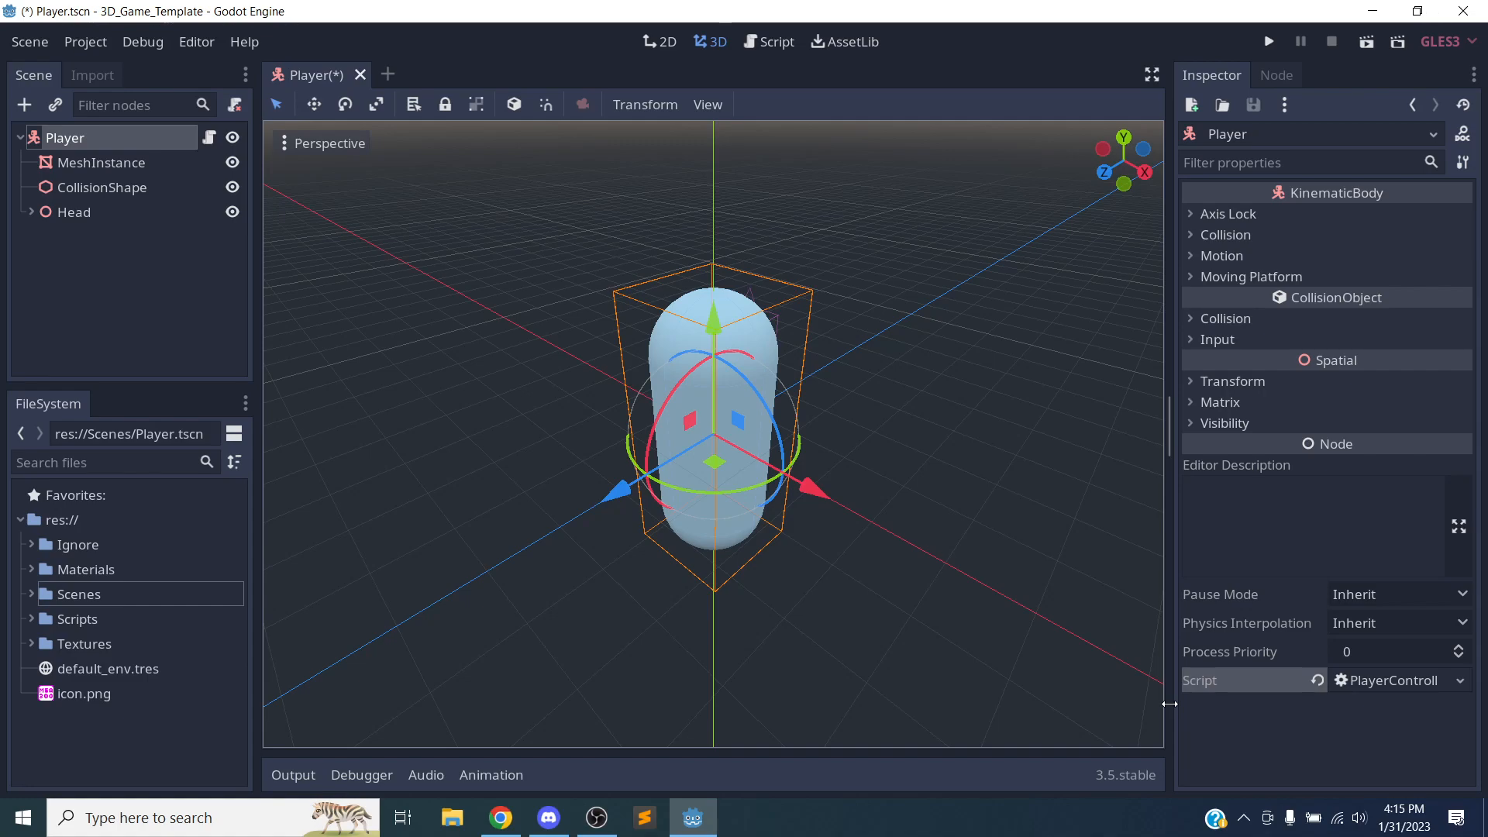
# Step: Examine the MeshInstance node's Material and Transform sections, leaving both collapsed, and view the CollisionShape node's properties
pyautogui.click(56, 164)
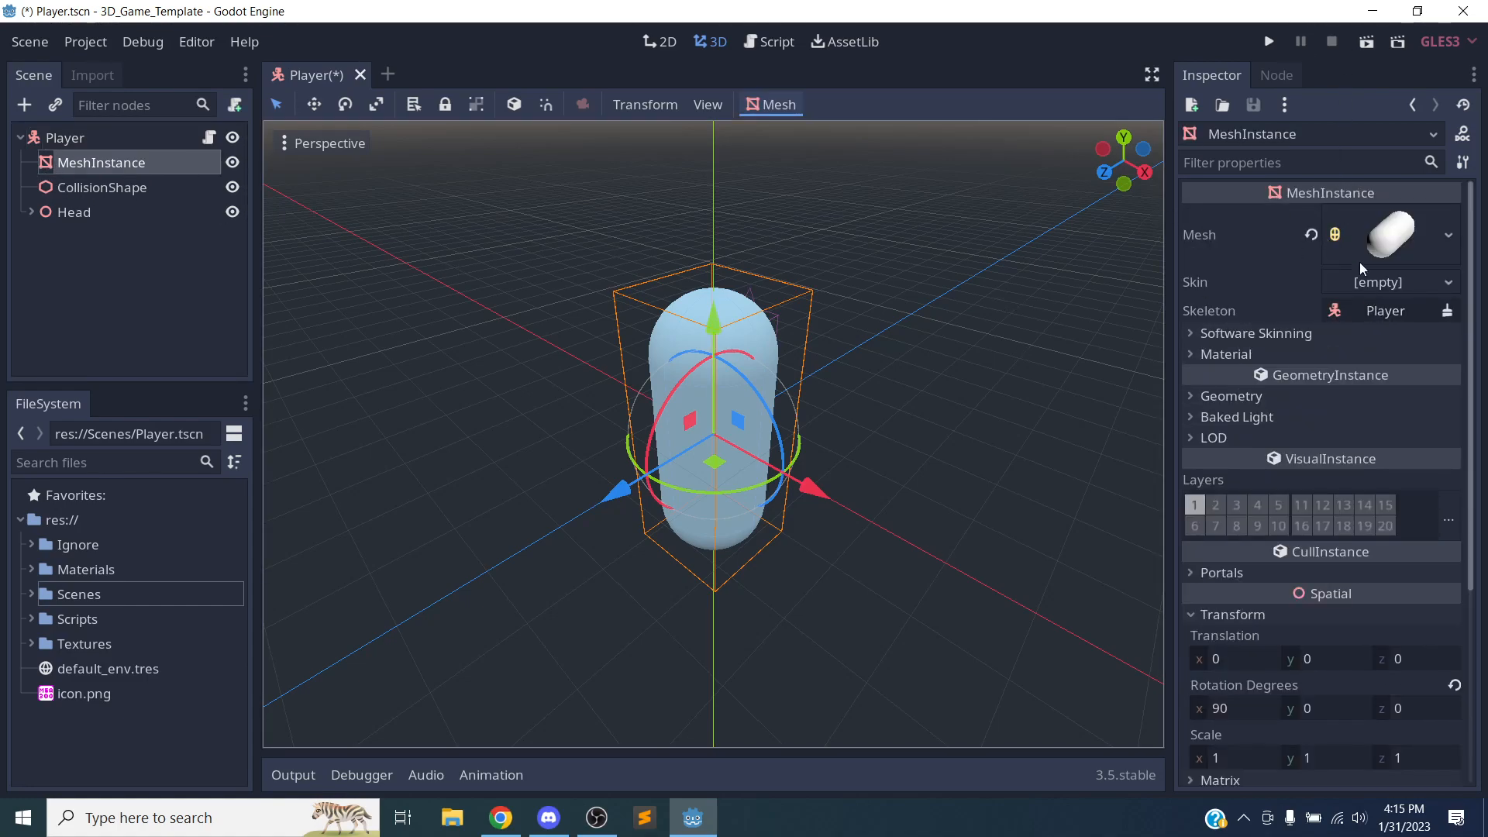
pyautogui.click(1234, 354)
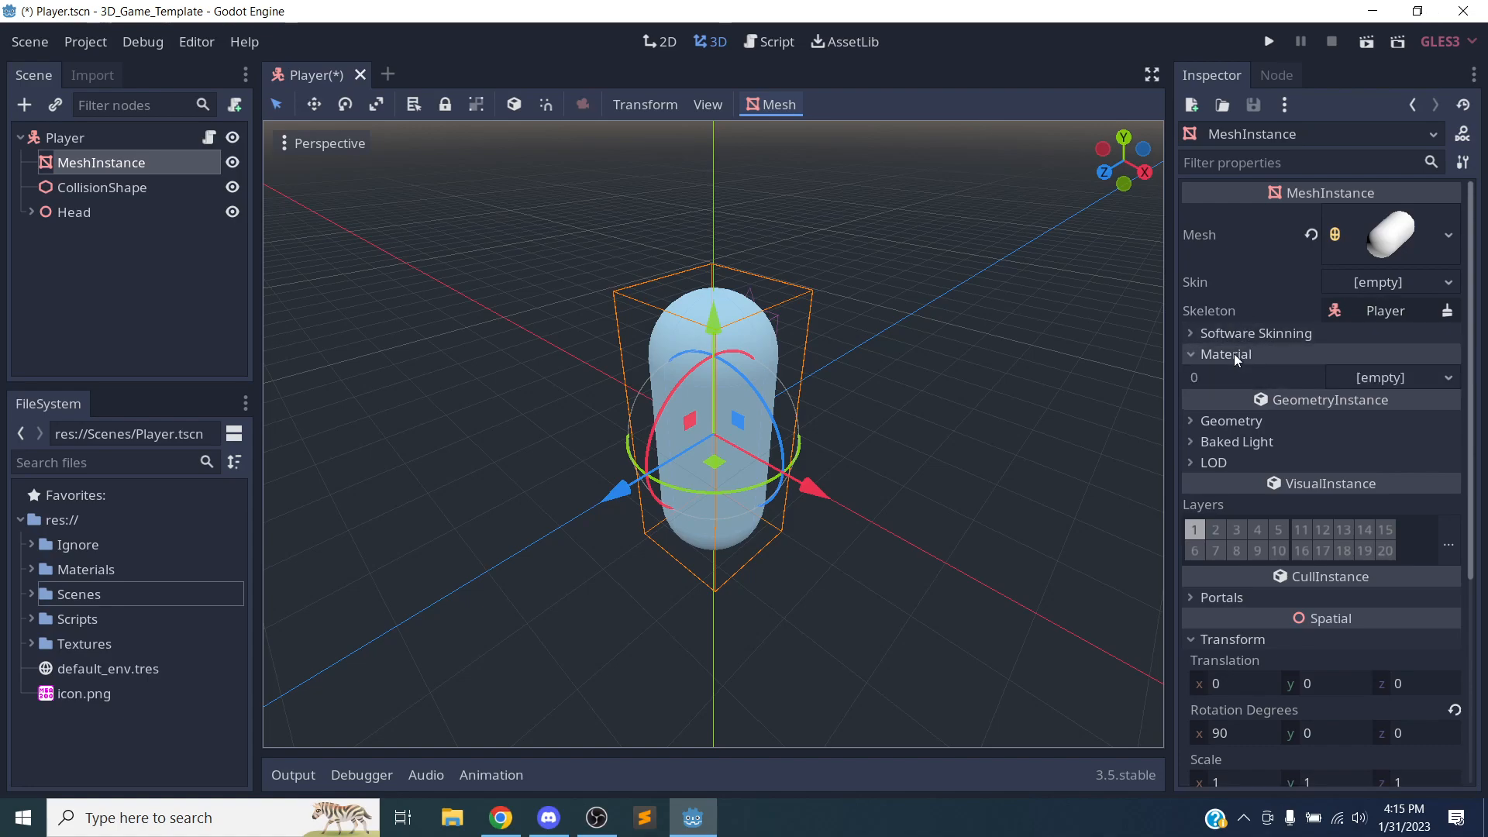
pyautogui.click(1234, 354)
pyautogui.scroll(-4, 1271, 449)
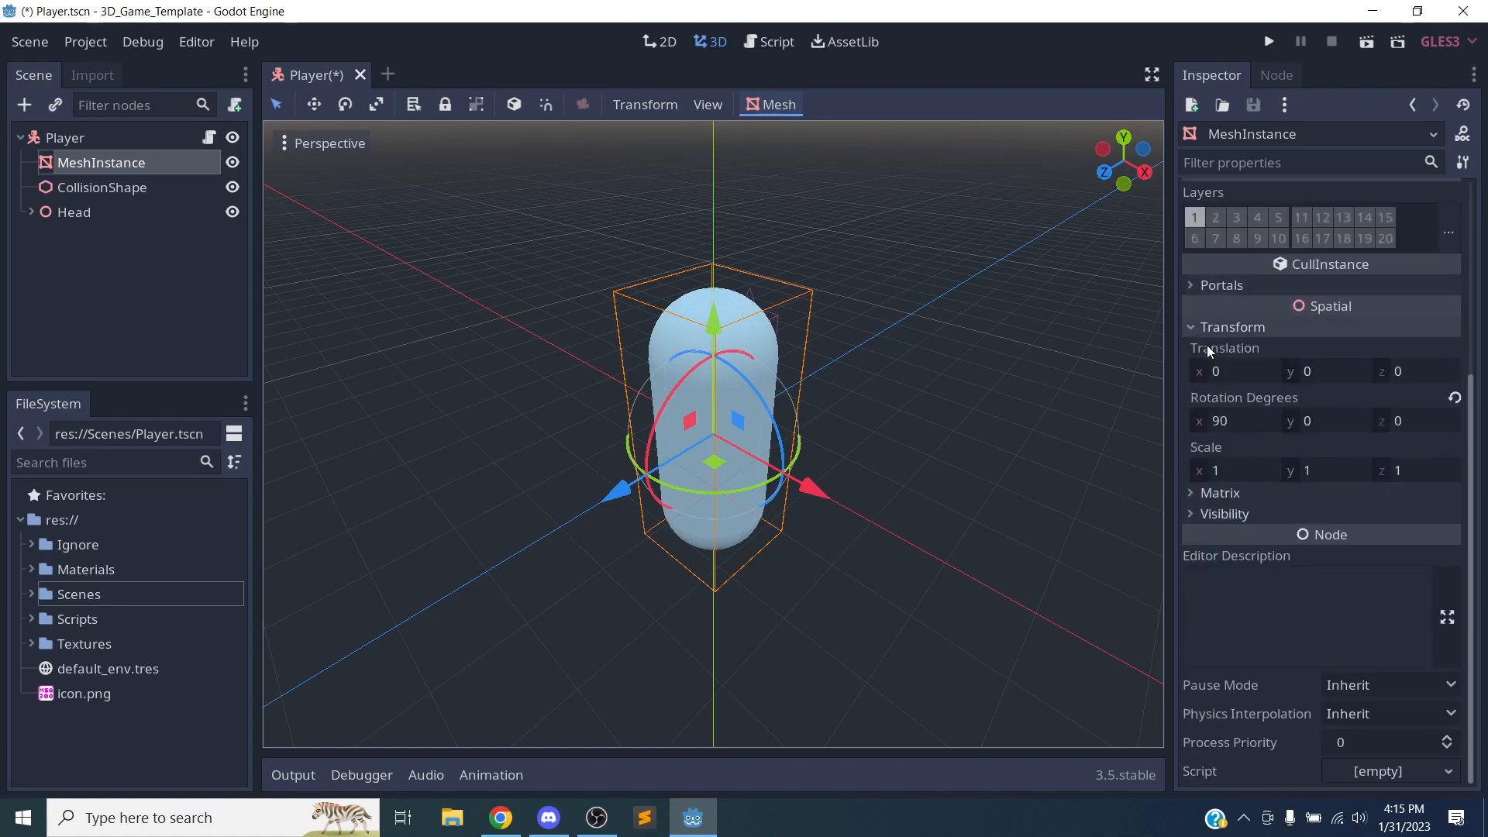
pyautogui.click(1259, 331)
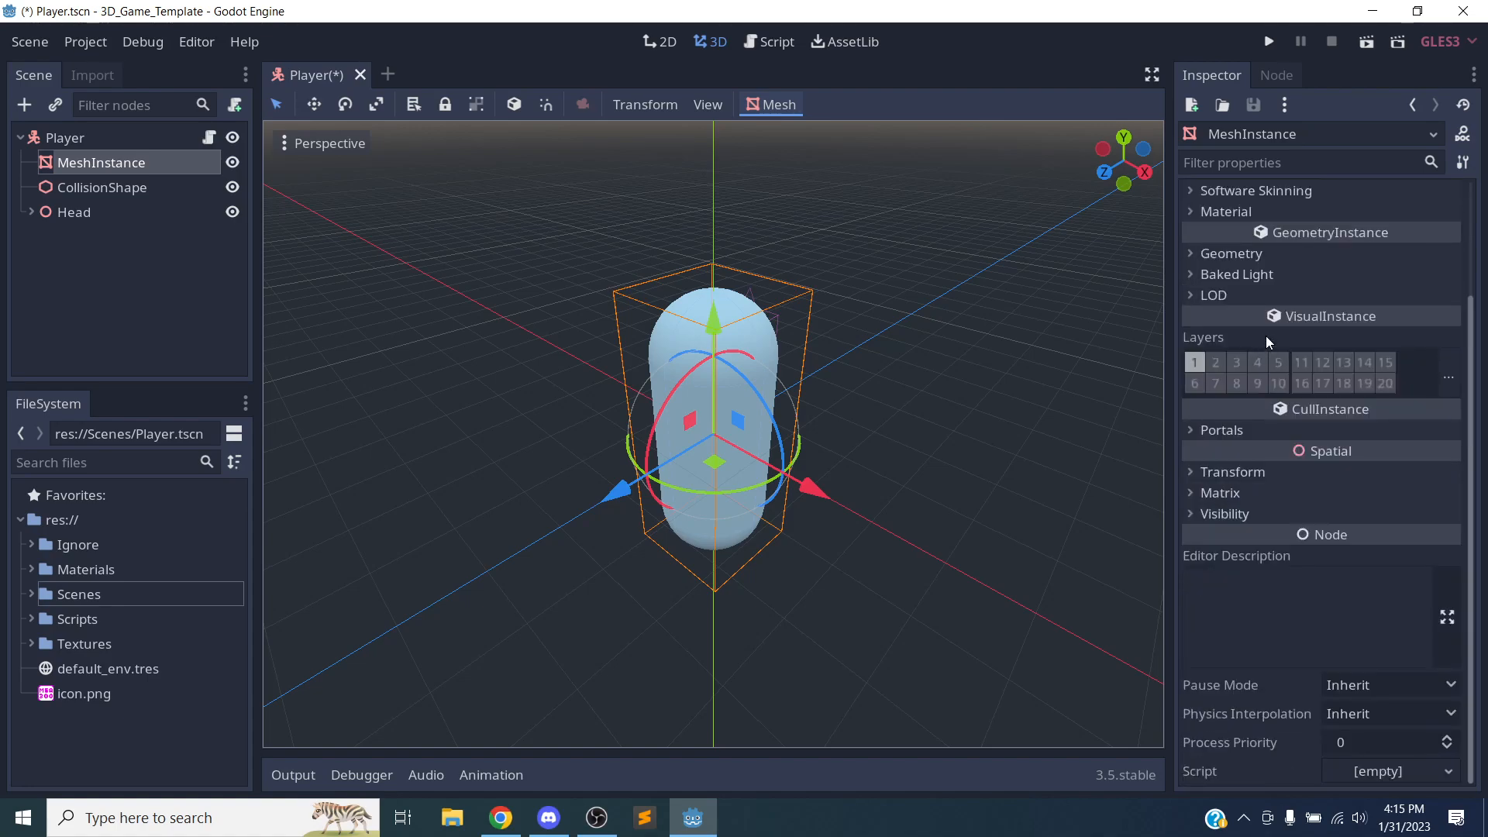
pyautogui.click(1242, 473)
pyautogui.click(1261, 478)
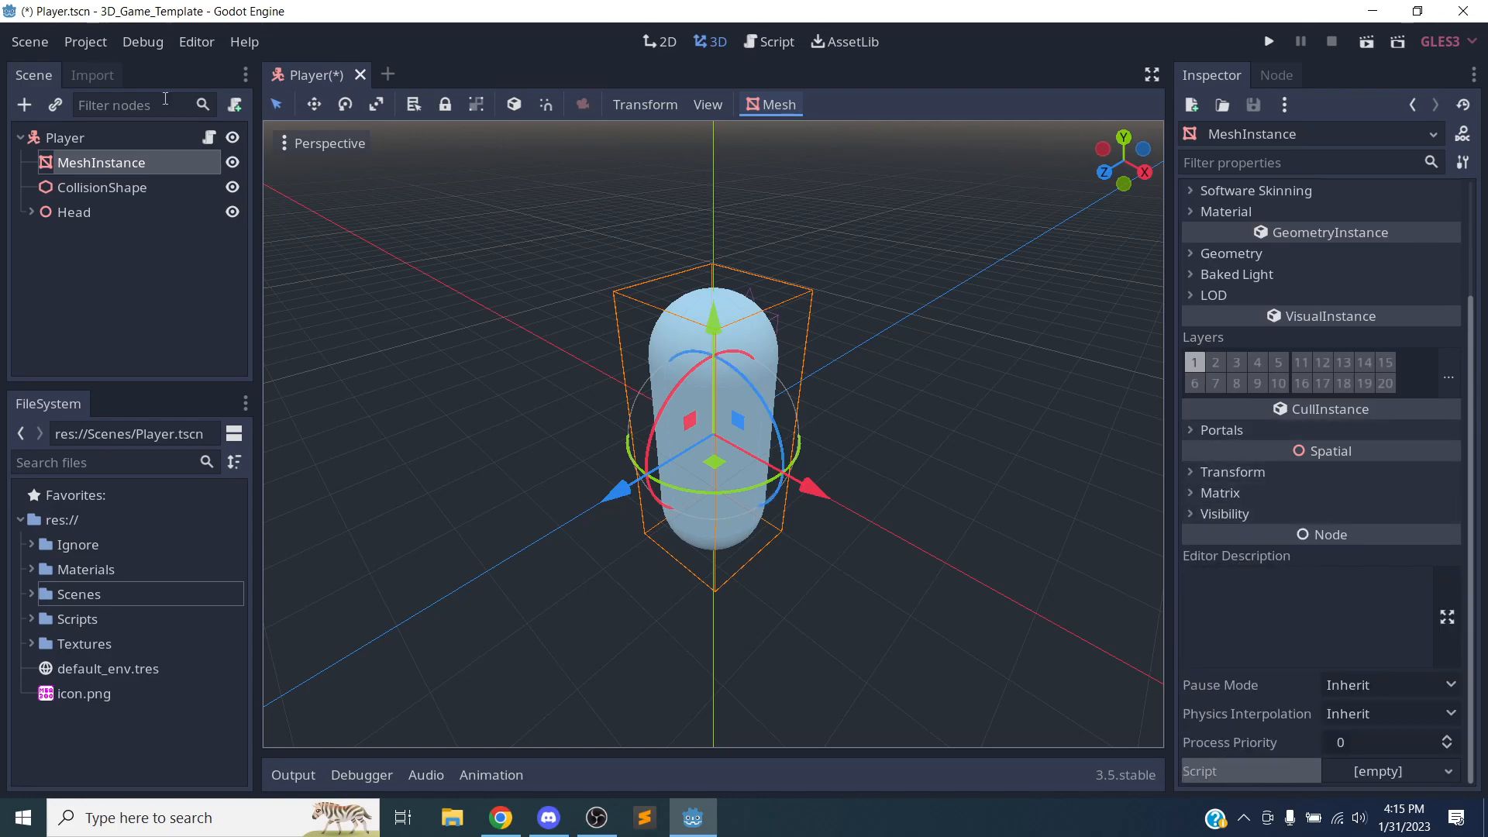
pyautogui.click(56, 188)
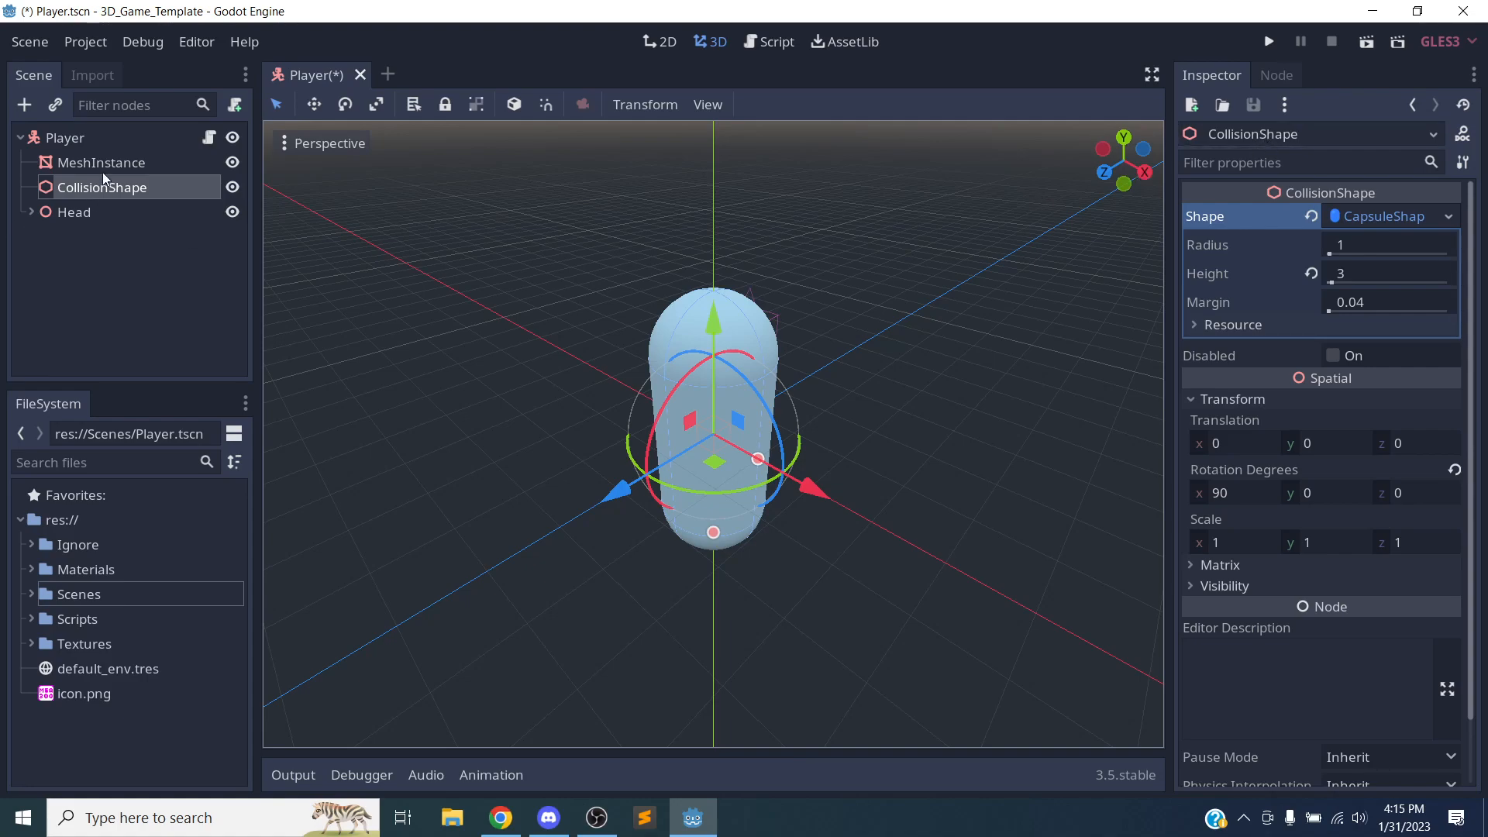
# Step: Review the Player node's signals, highlighting mouse_entered() and input_event, and return to its properties
pyautogui.click(91, 140)
pyautogui.click(1282, 75)
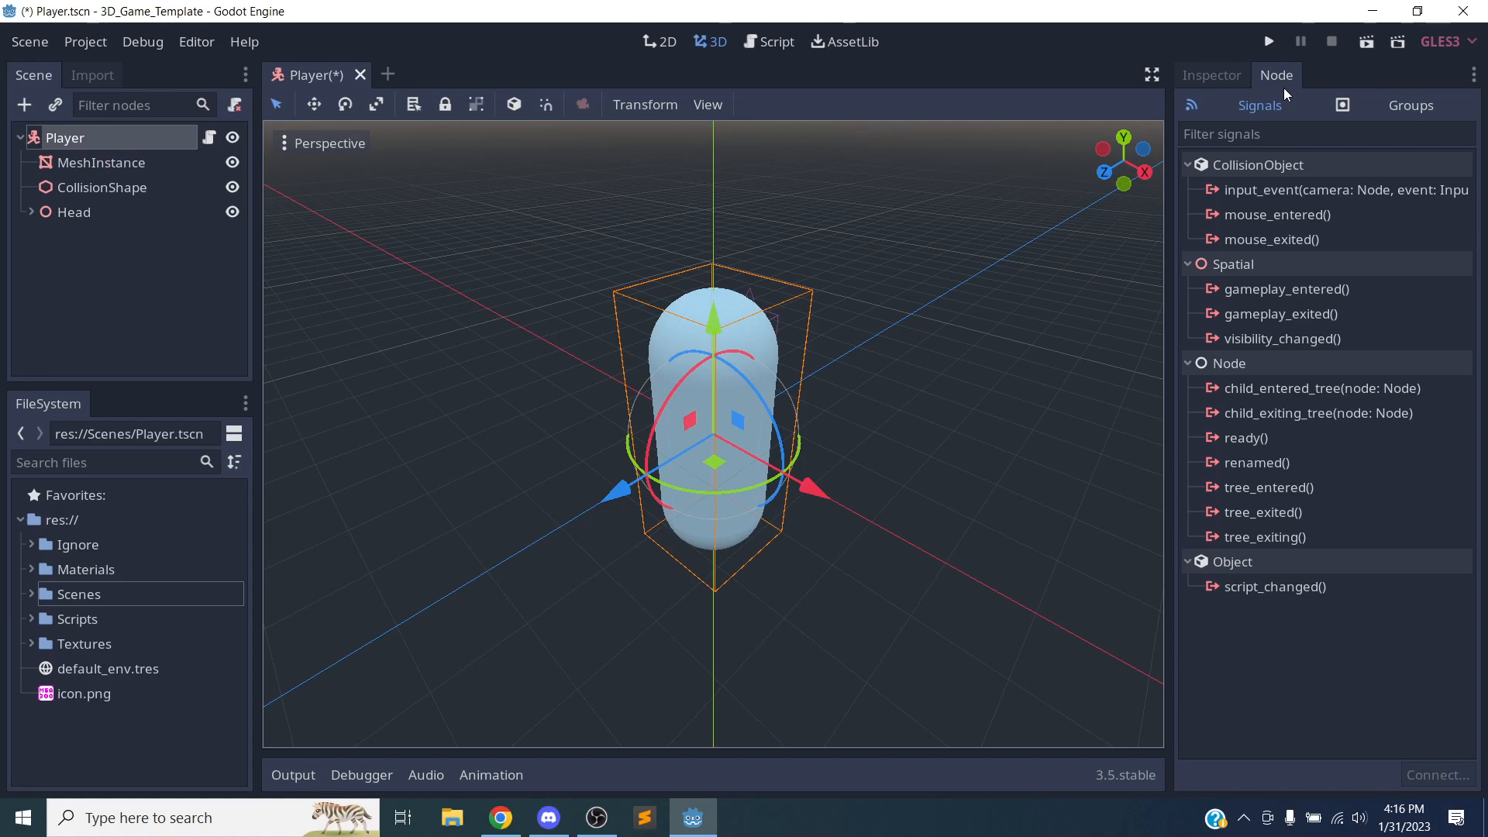
pyautogui.click(1284, 217)
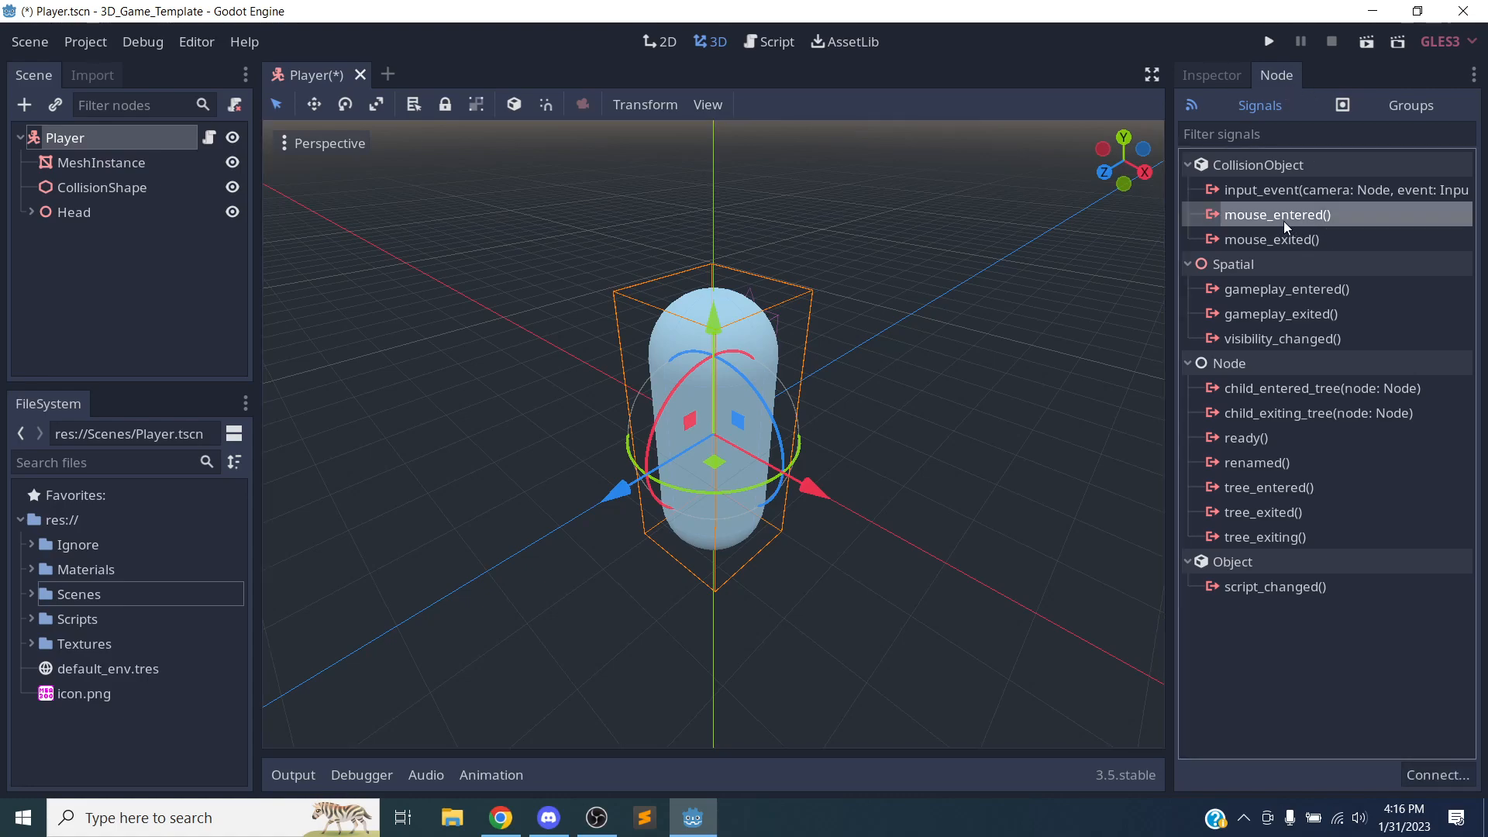
pyautogui.click(1296, 192)
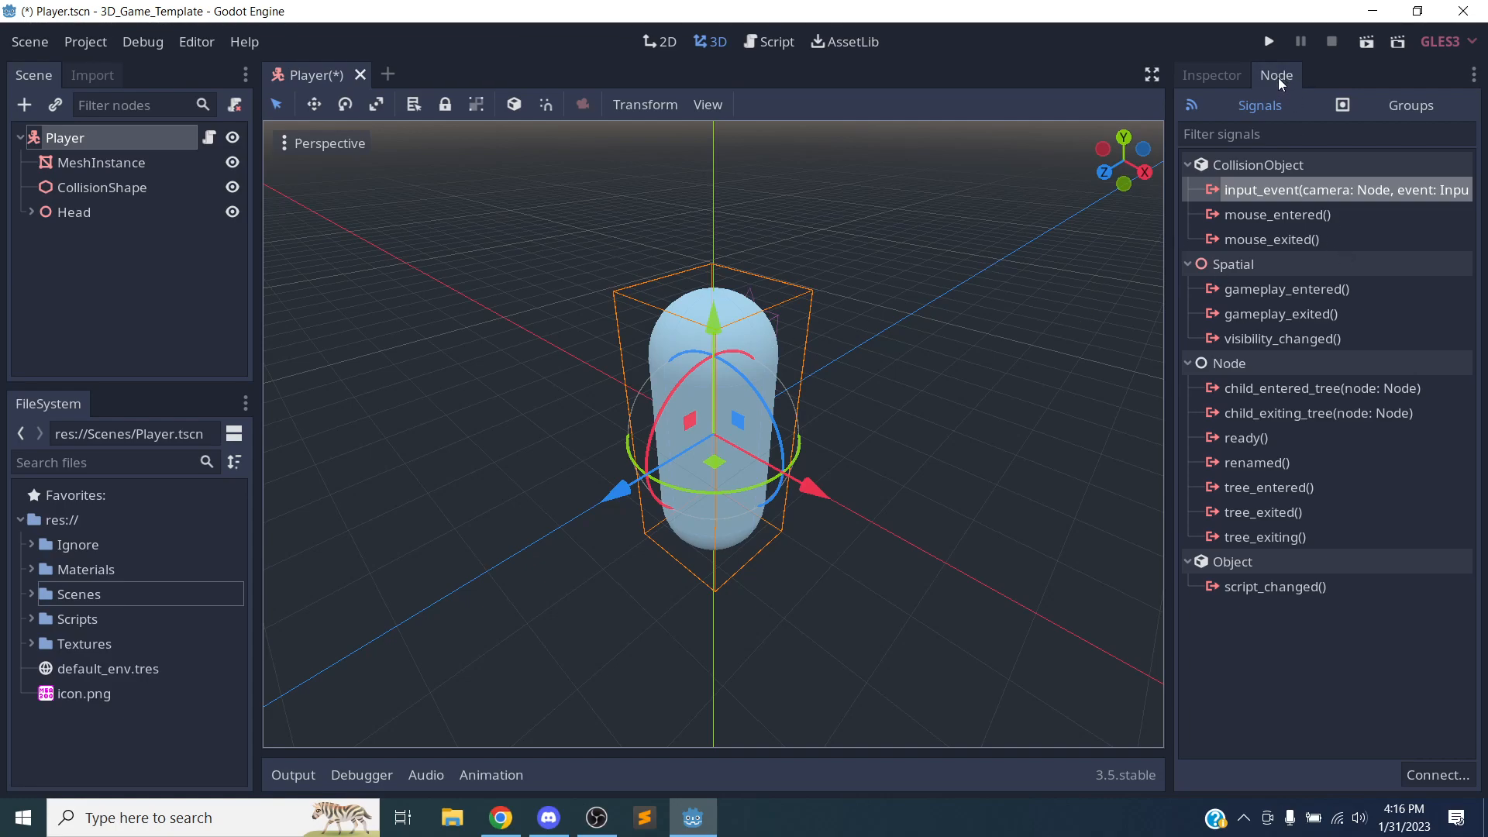
pyautogui.click(1225, 76)
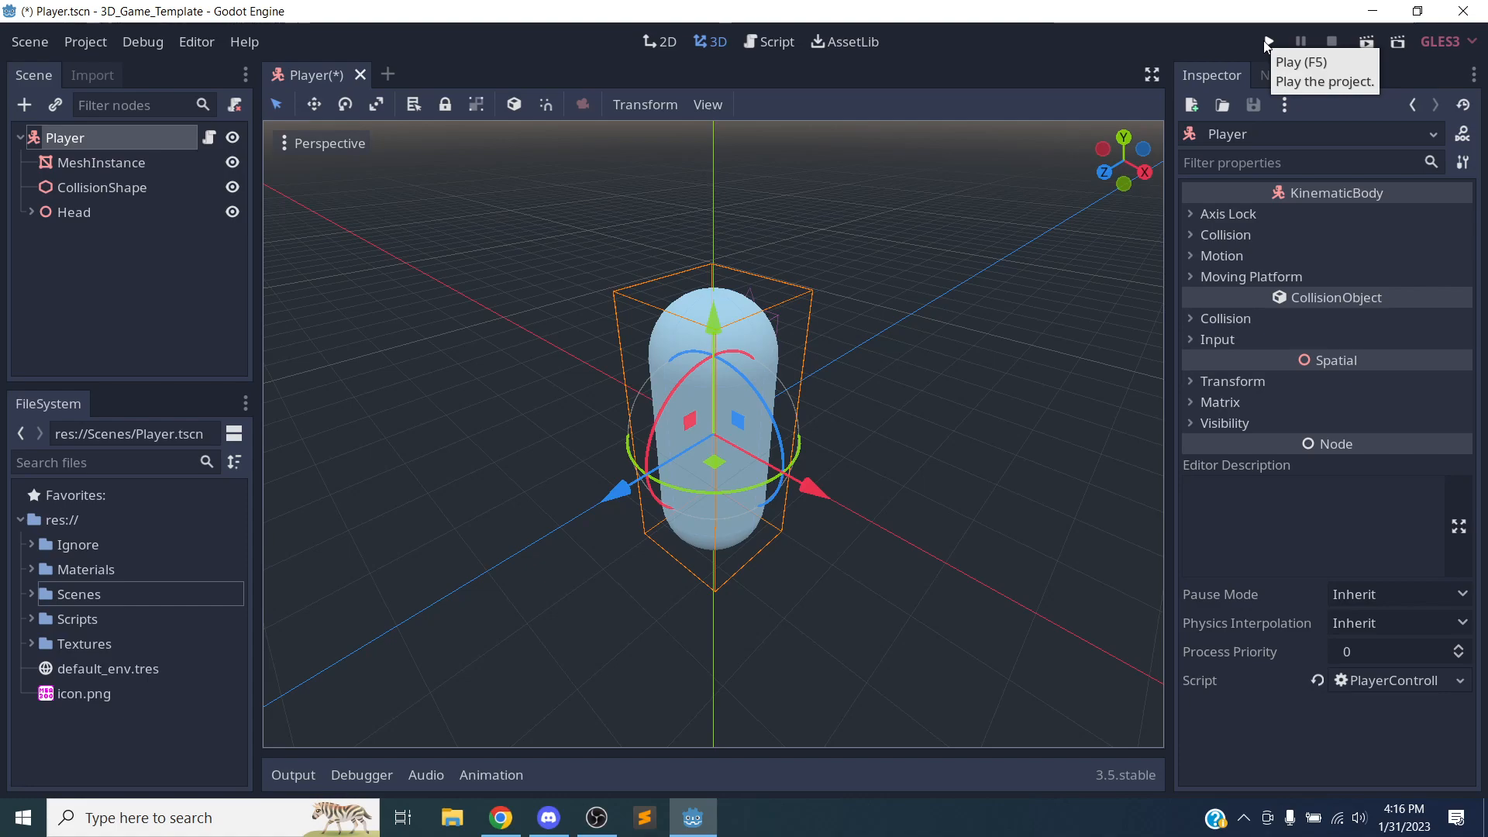
# Step: Run the current Player scene and stop the running game
pyautogui.click(1370, 48)
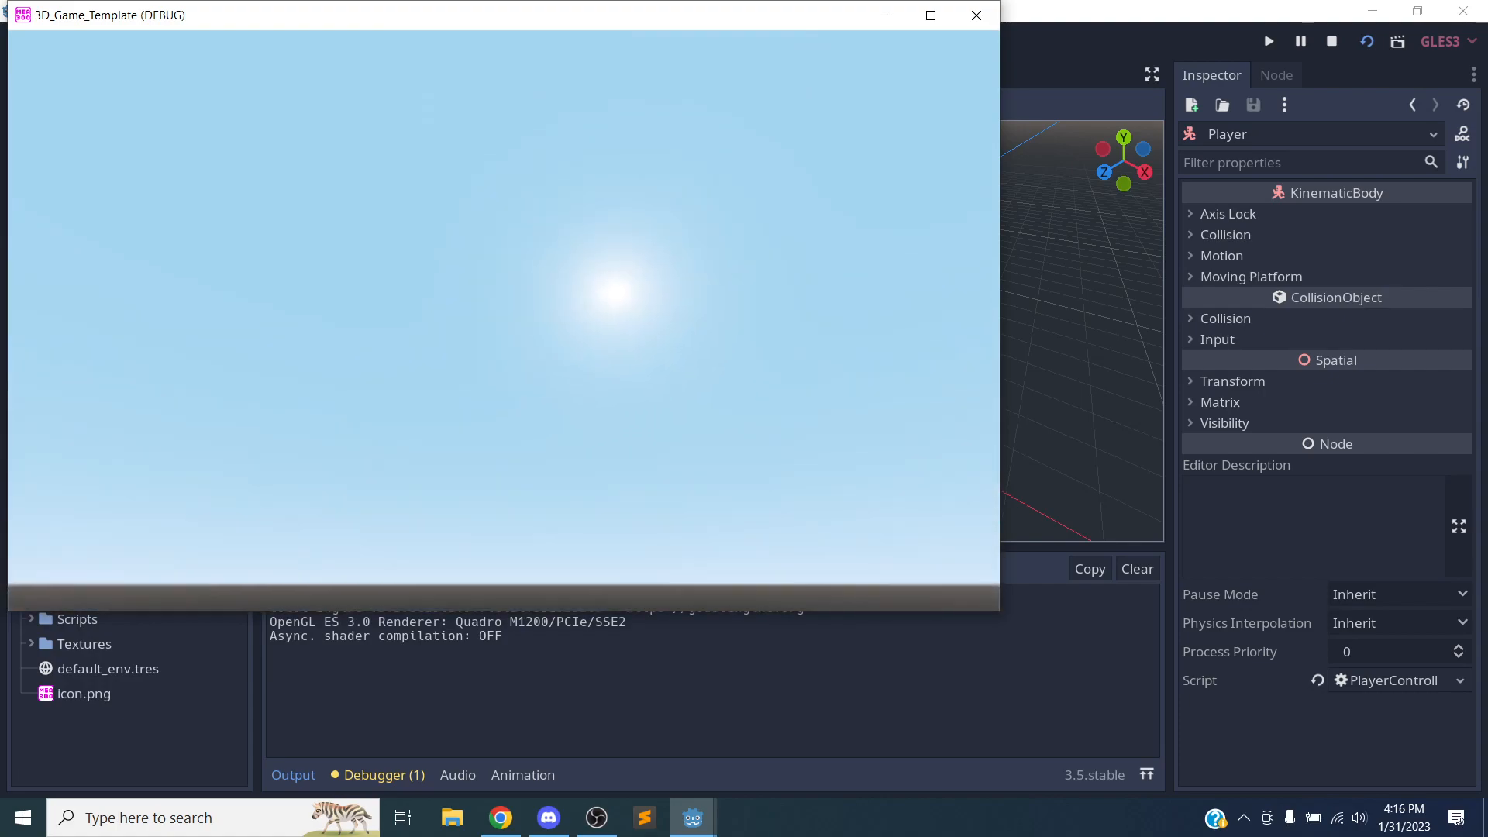
pyautogui.press('F8')
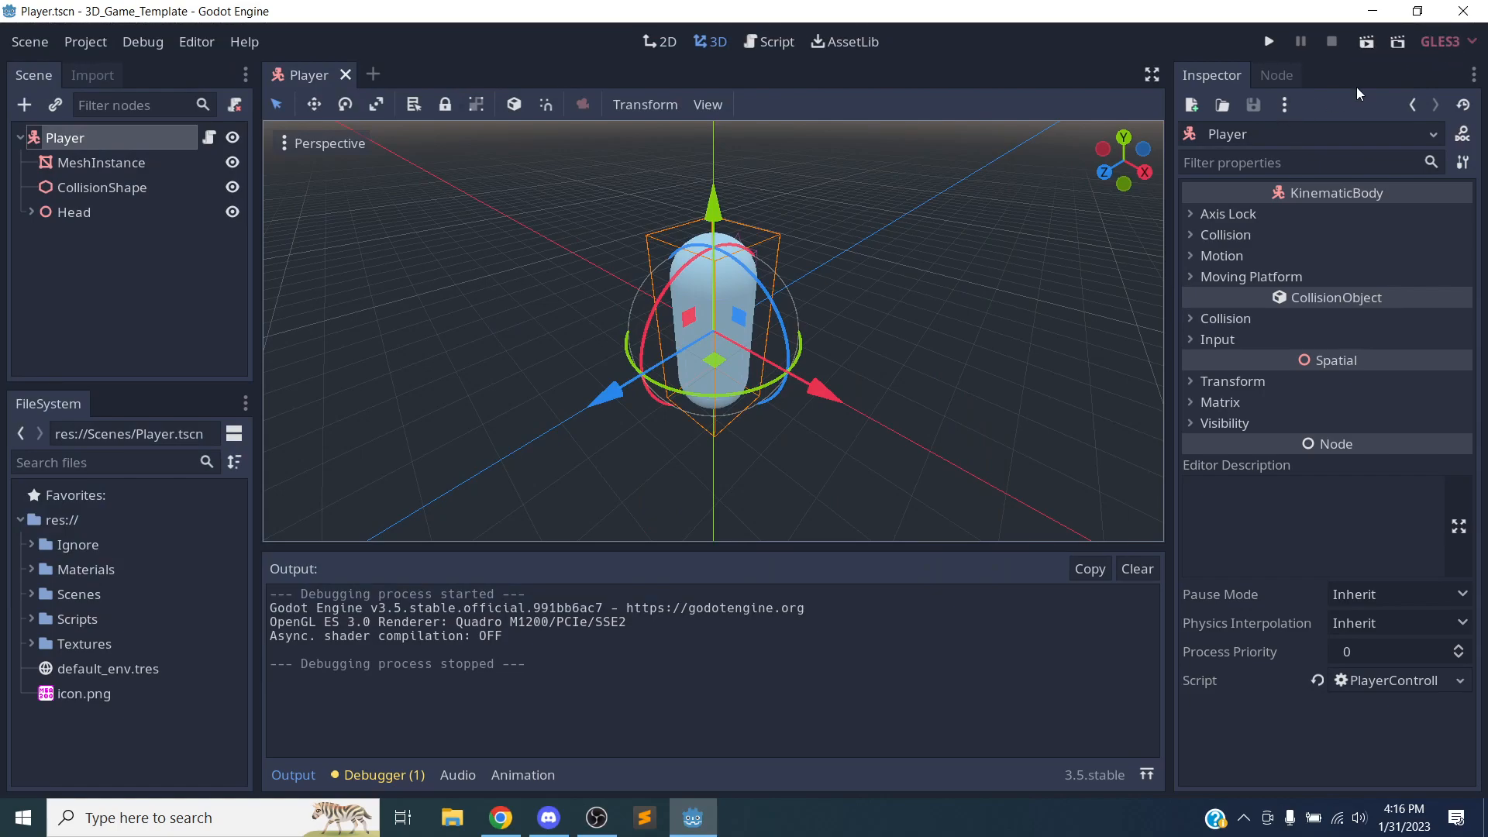
# Step: Look over the 2D and 3D workspaces, and view the beginning of the PlayerController.gd script
pyautogui.click(663, 44)
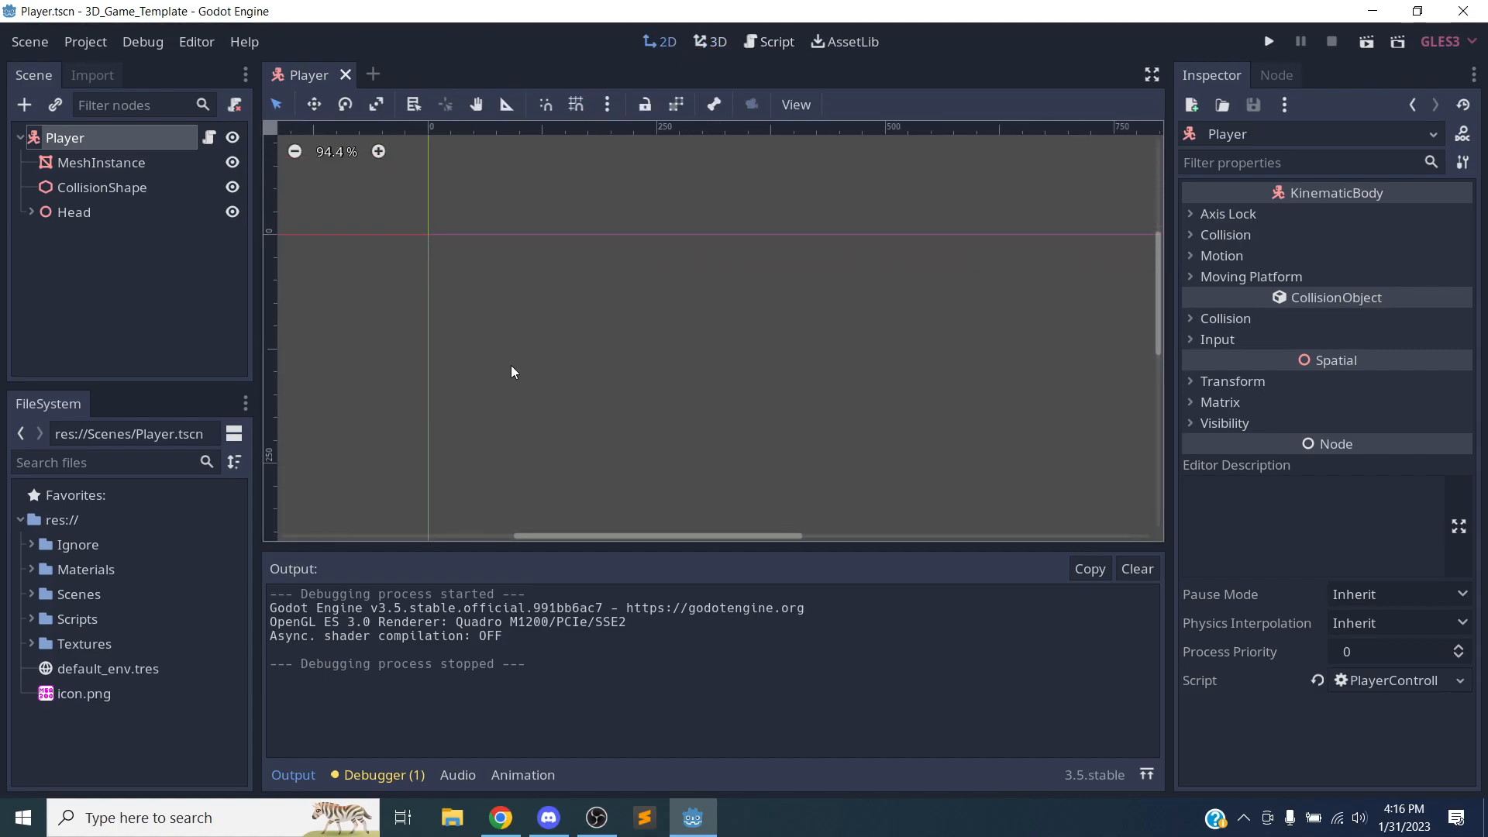
pyautogui.moveTo(568, 348); pyautogui.dragTo(611, 279, button='middle')
pyautogui.scroll(-6, 577, 307)
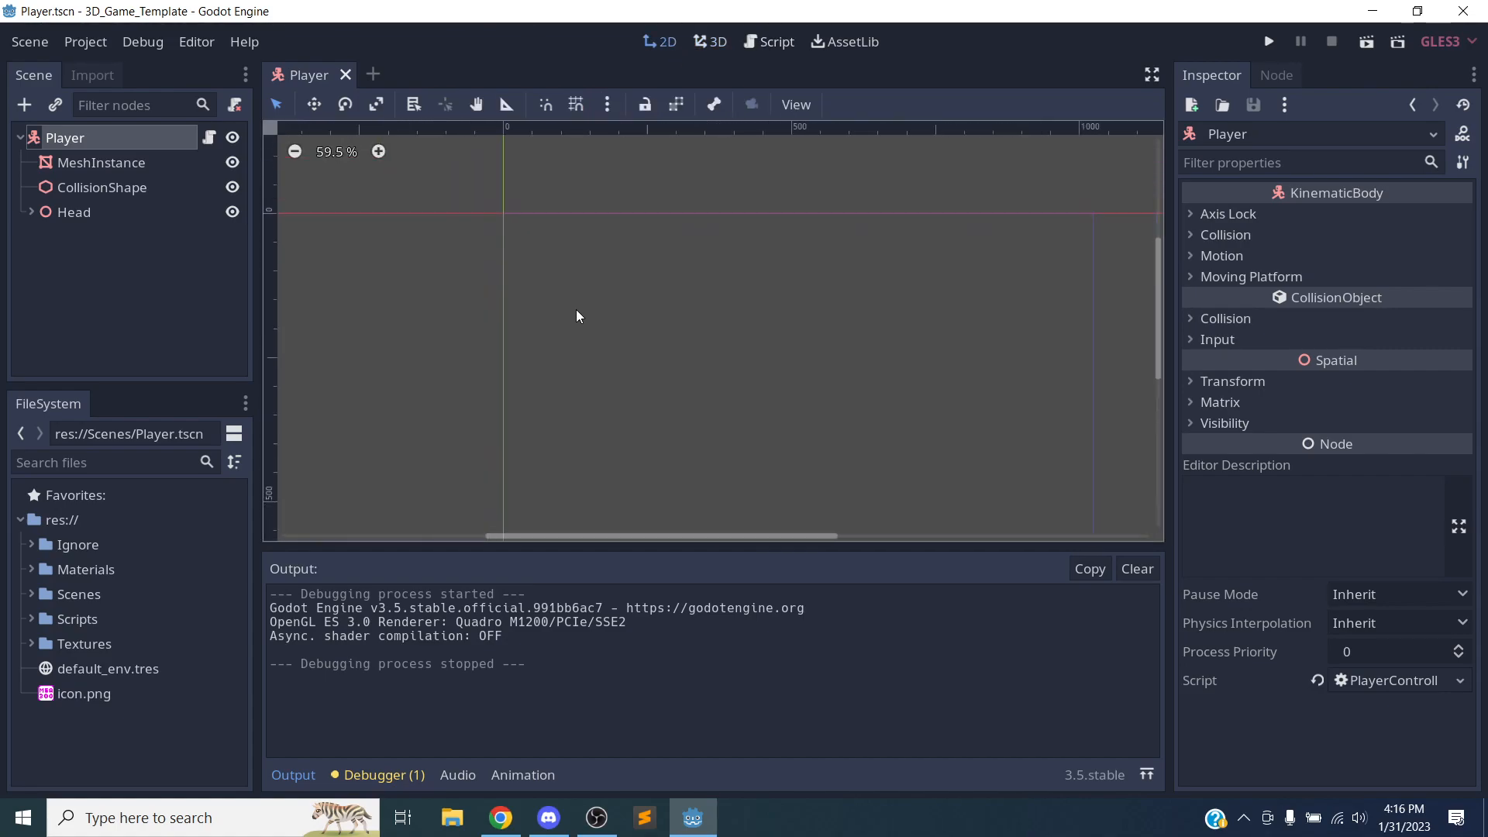
pyautogui.click(718, 46)
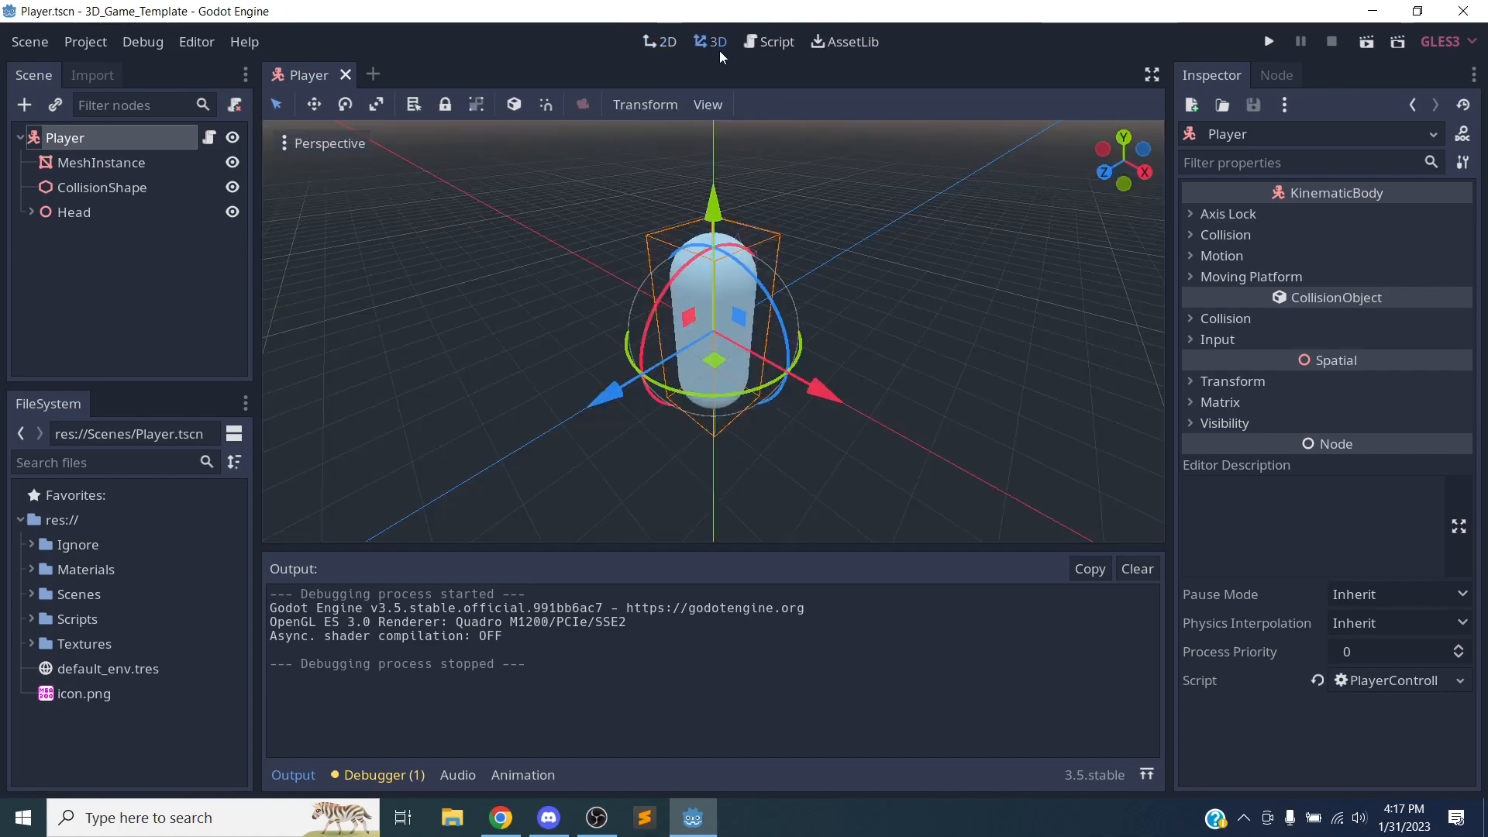
pyautogui.click(775, 44)
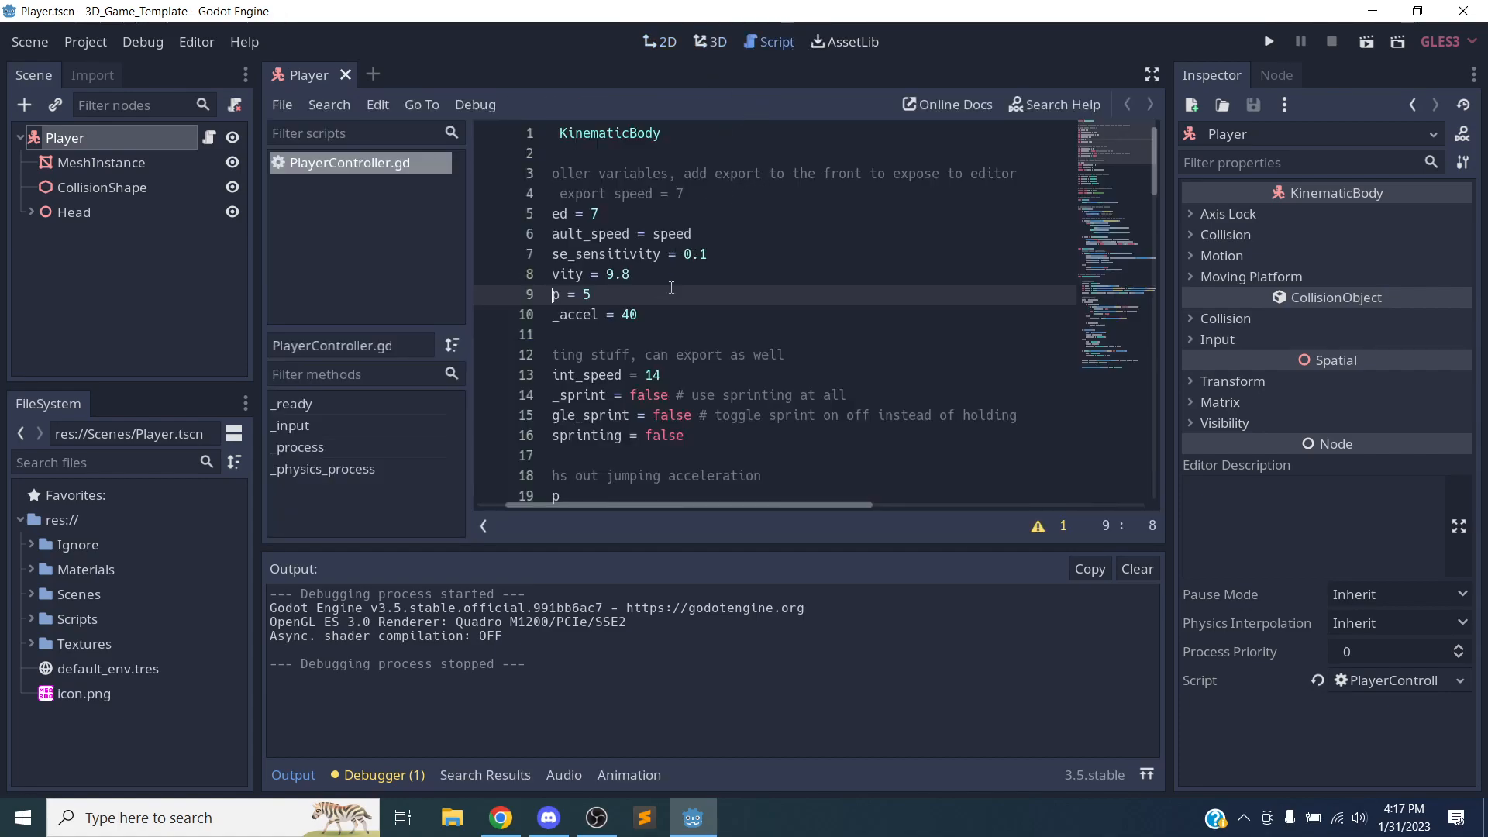
pyautogui.moveTo(593, 504); pyautogui.dragTo(519, 476)
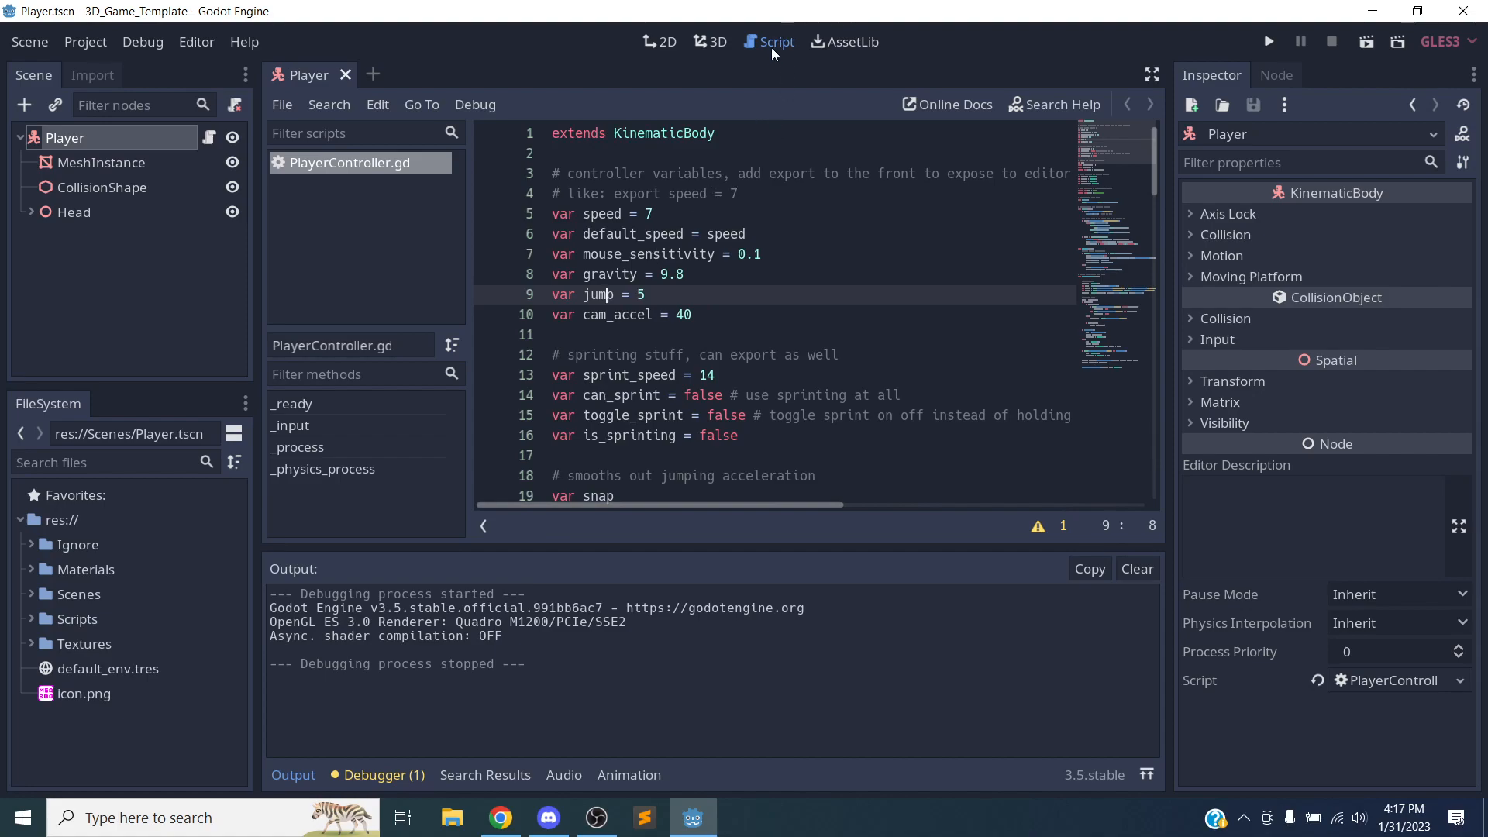
# Step: Search the asset library for "ocean", view the Foamy Ocean asset's details, and return to the 3D workspace
pyautogui.click(847, 45)
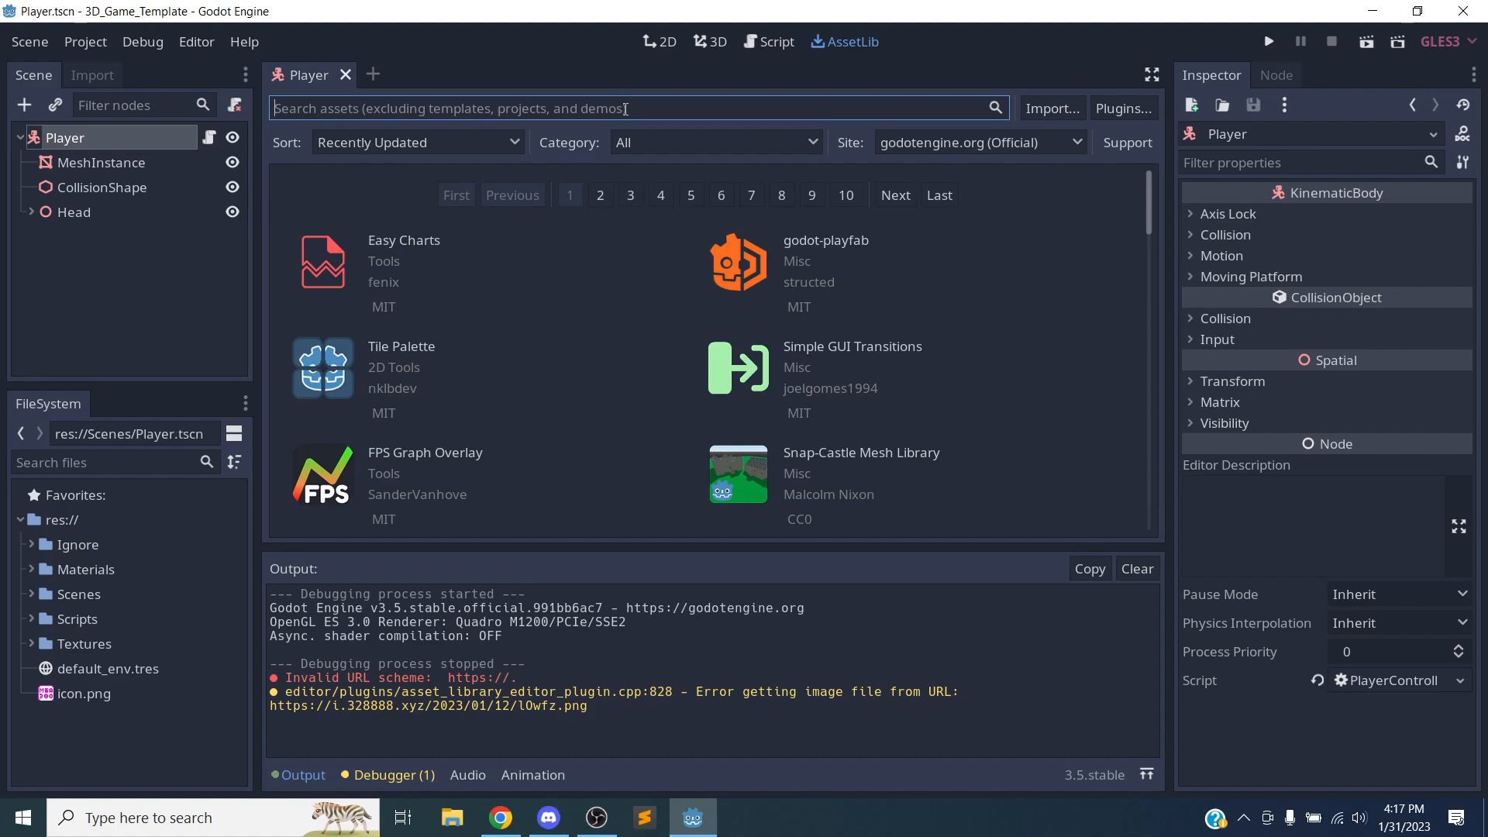
pyautogui.write('ocean')
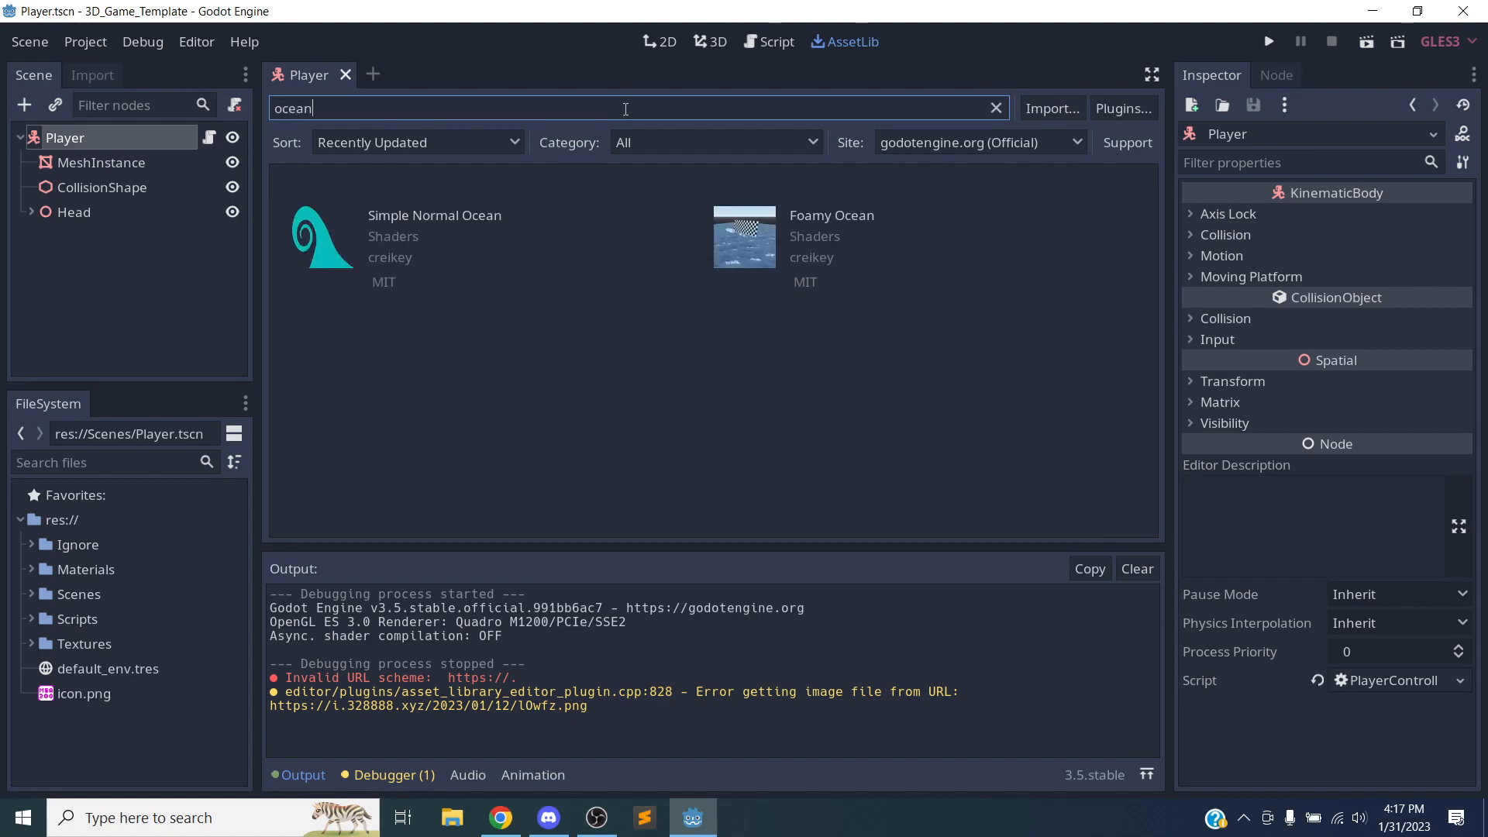
pyautogui.click(729, 266)
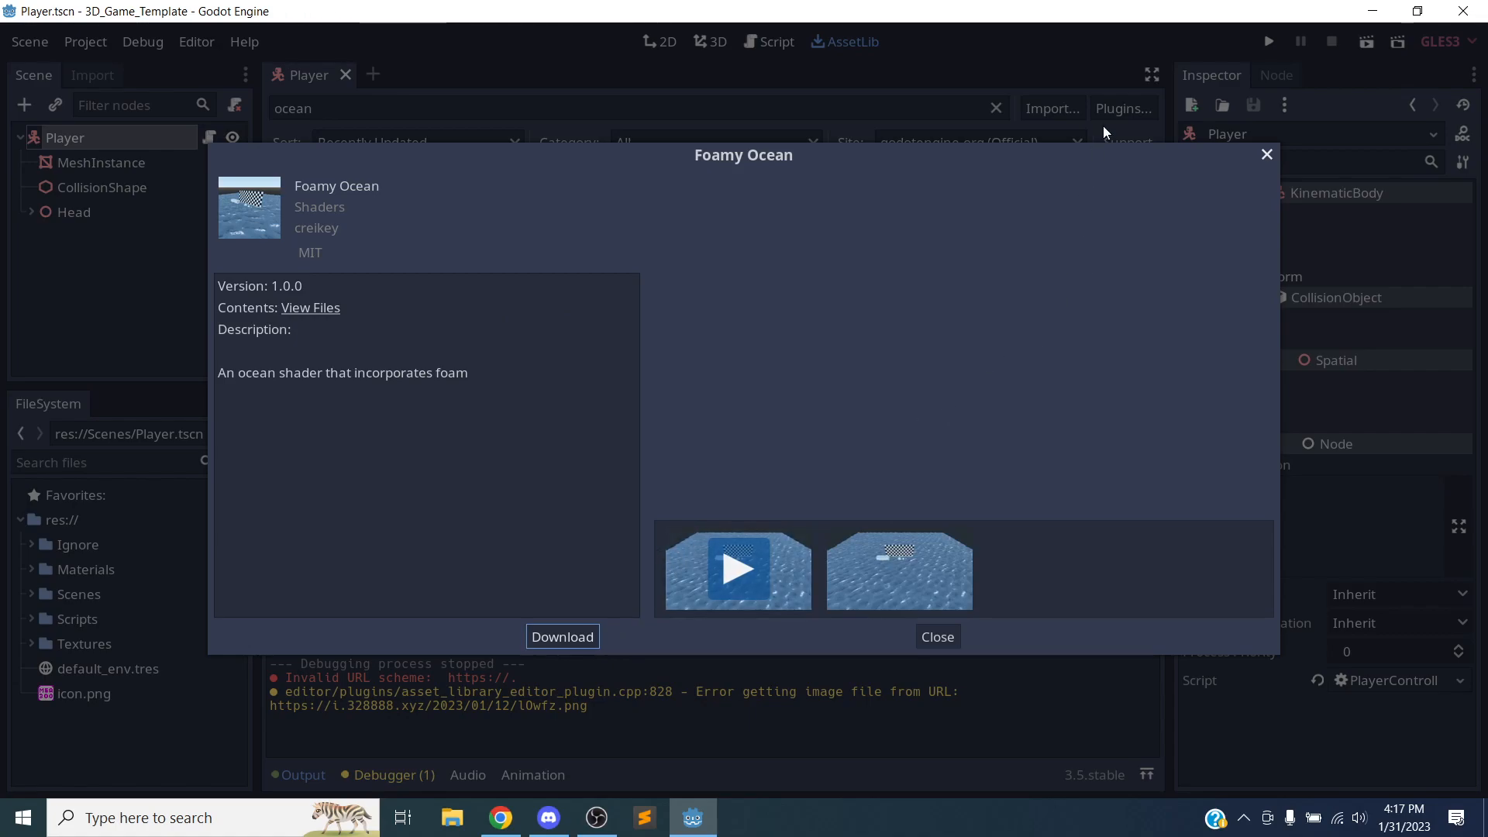
pyautogui.click(1268, 155)
pyautogui.click(707, 43)
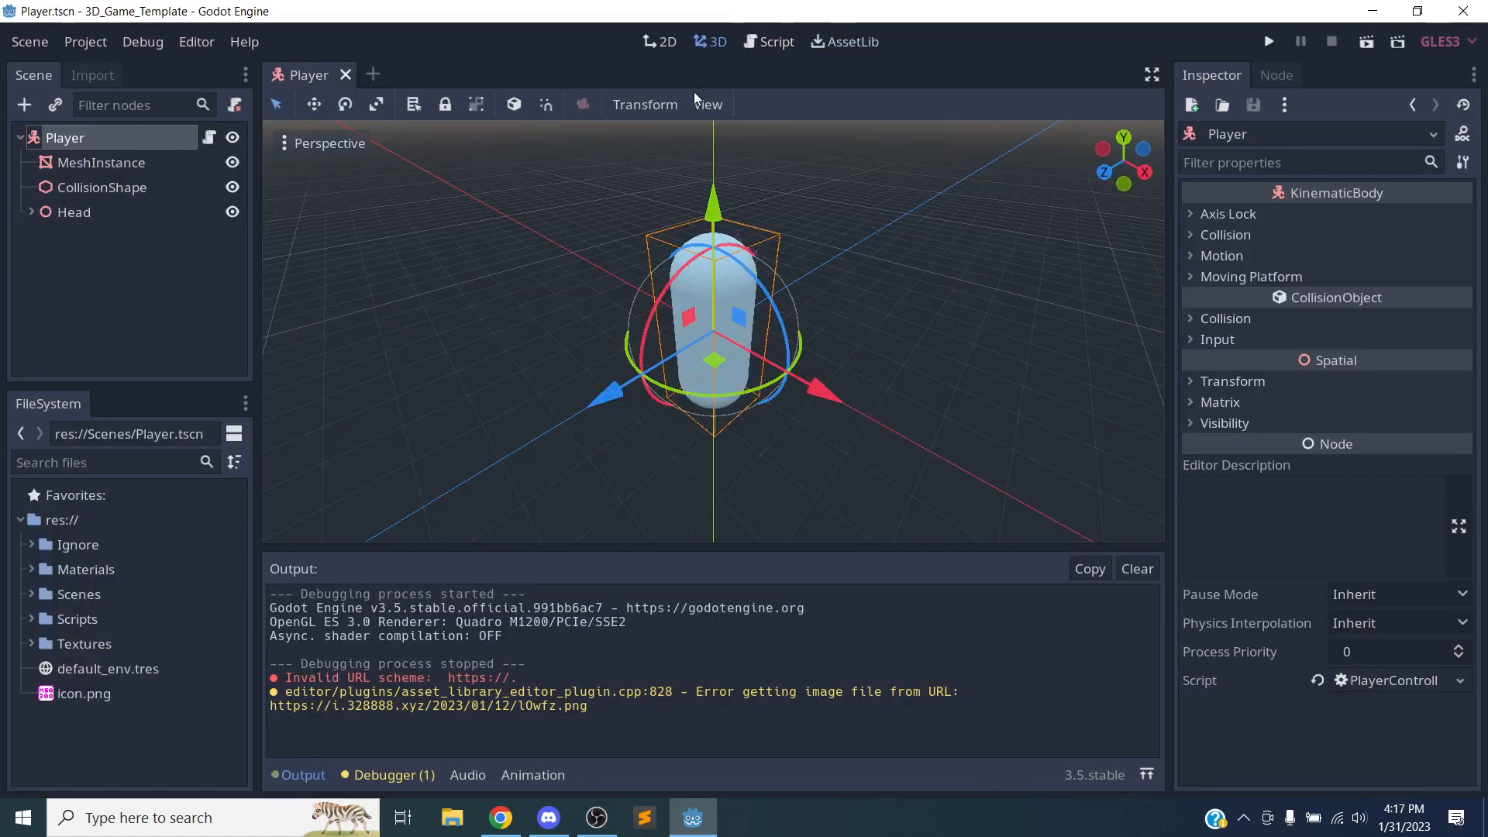
pyautogui.scroll(-5, 473, 365)
pyautogui.scroll(5, 473, 360)
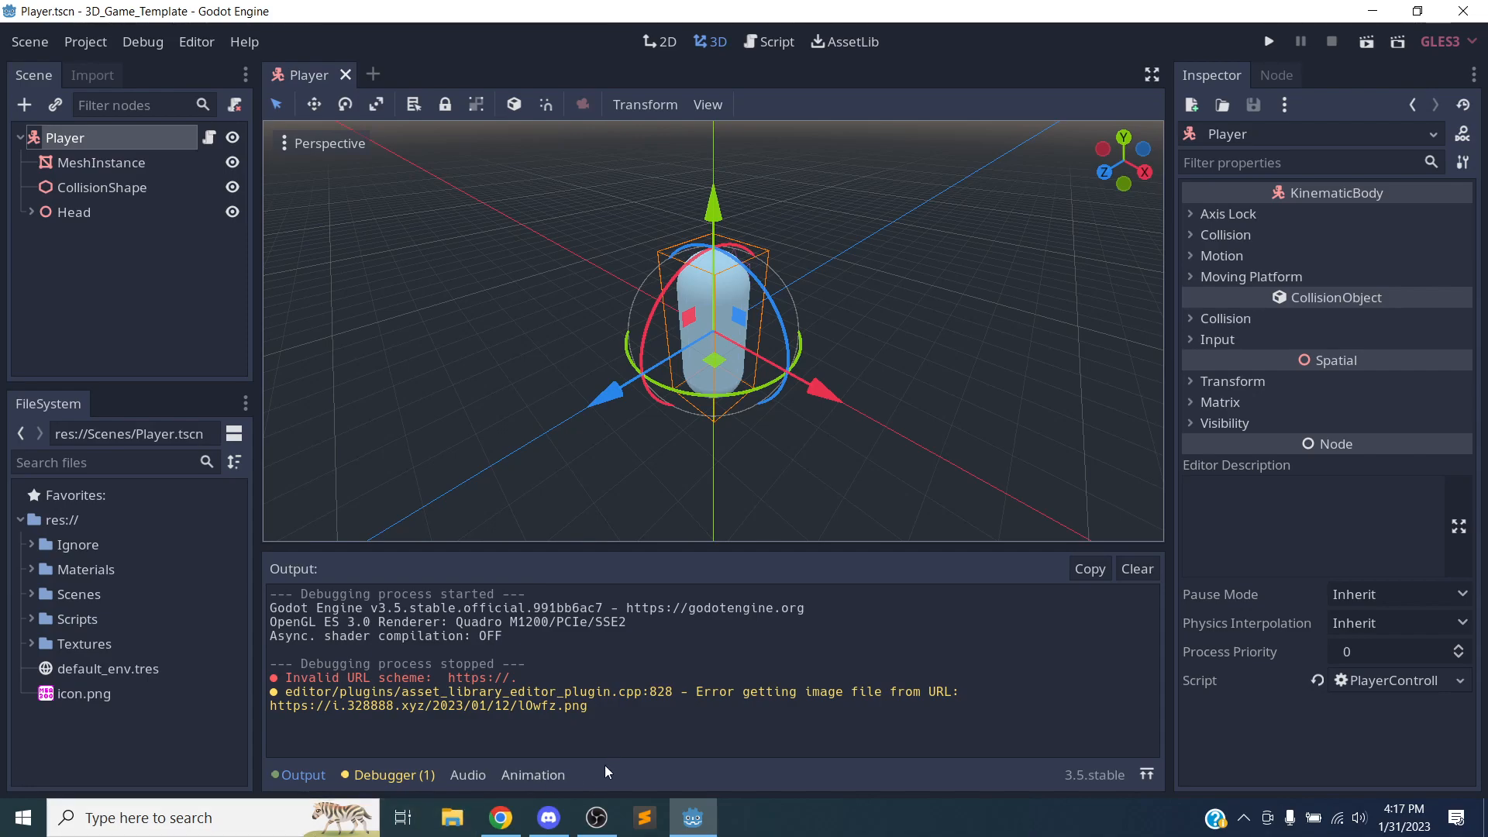
pyautogui.click(595, 816)
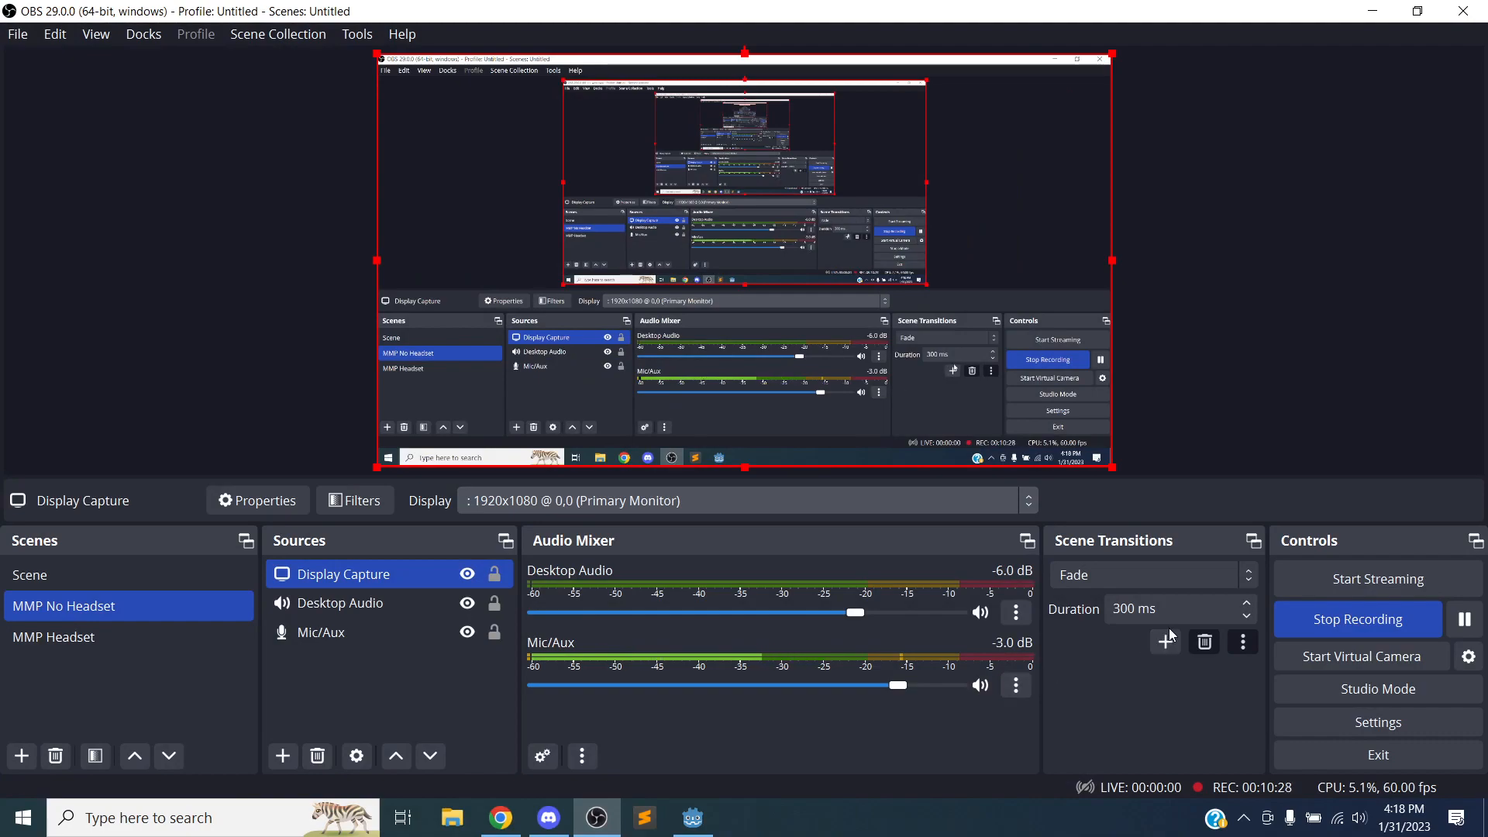